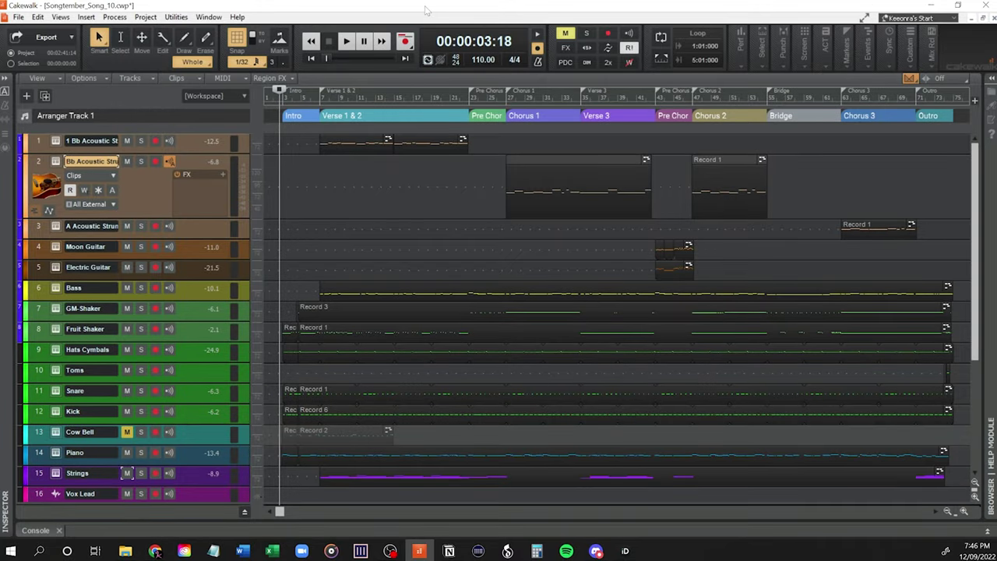
Play the whole song from the intro, and inspect the Strummed Acoustic 2 instrument on the Bb acoustic track.
key(space)
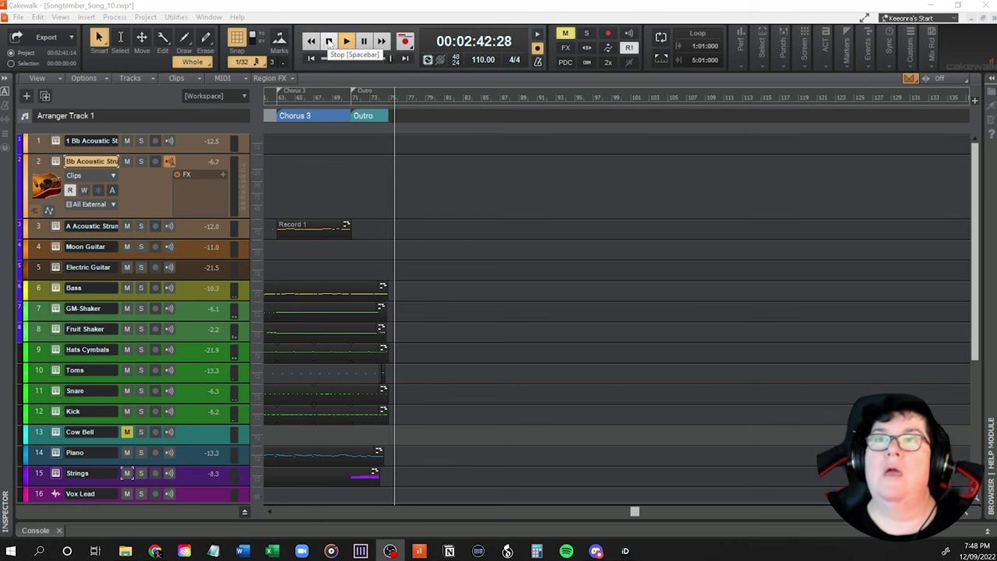
click(329, 41)
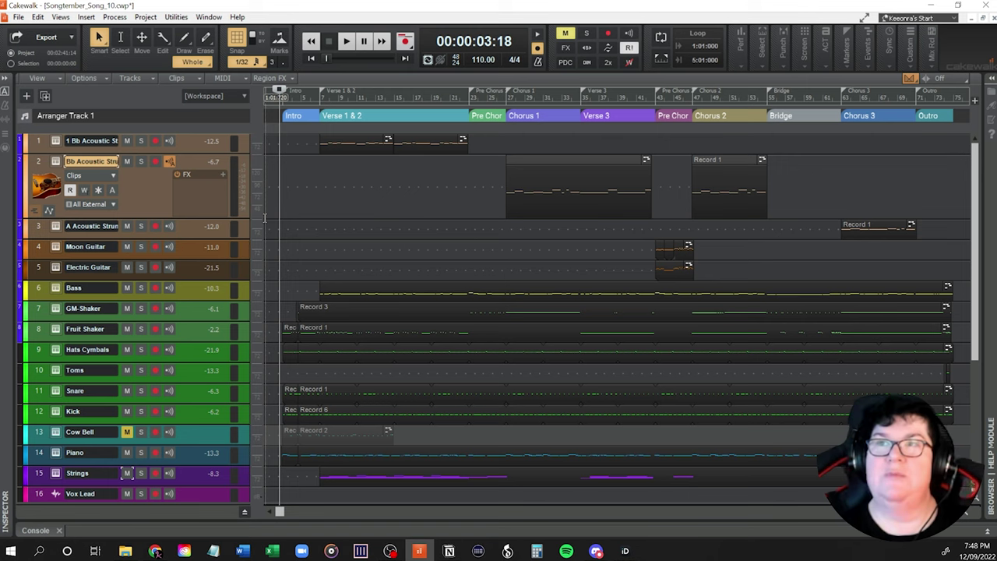
click(57, 162)
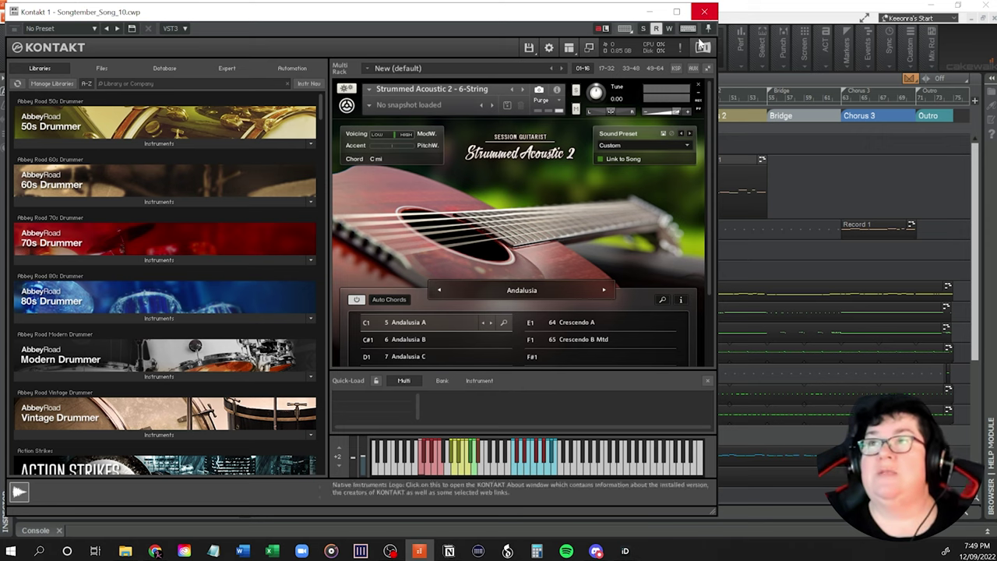
click(704, 11)
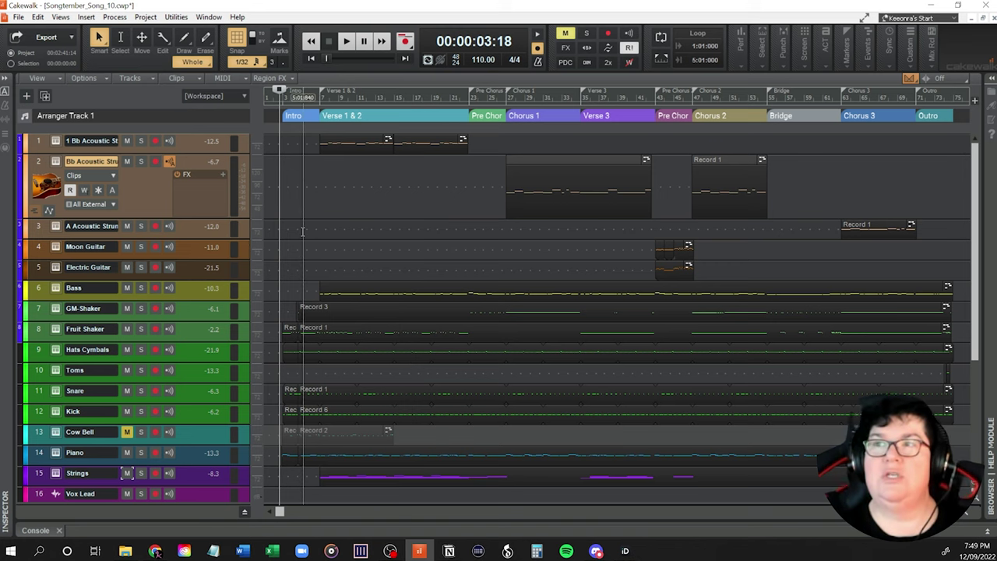
Open the GrooveMate ONE instrument on the GM-Shaker track, audition its soft phrase, and close the instrument.
scroll(285, 241, down, 2)
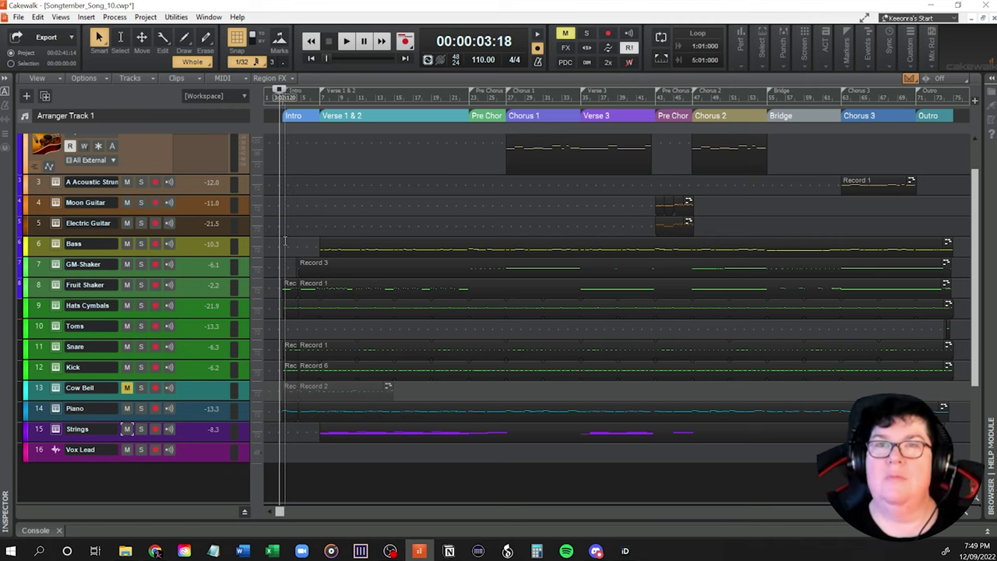
scroll(286, 242, down, 2)
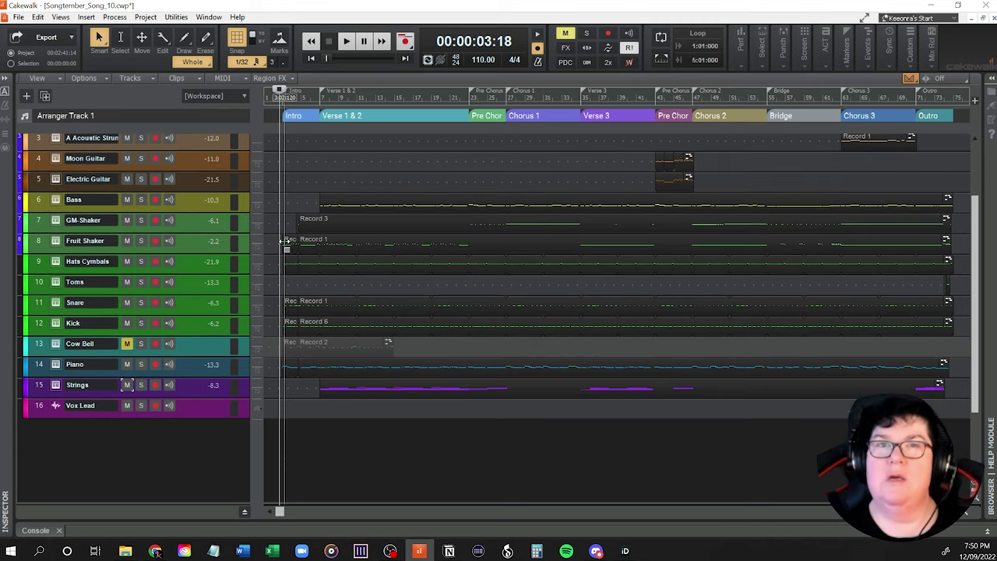
click(56, 223)
click(56, 178)
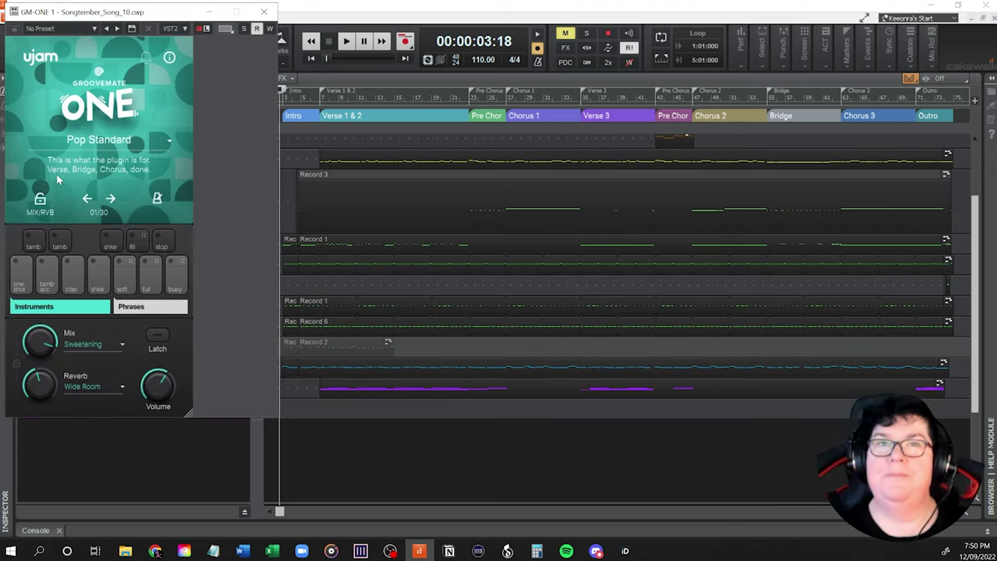
drag(147, 15, 431, 43)
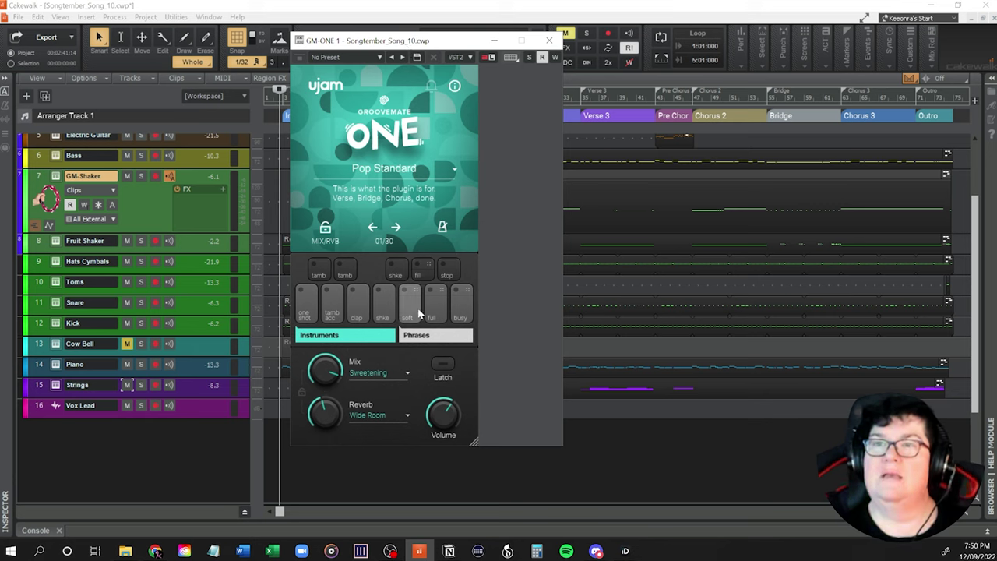
click(409, 314)
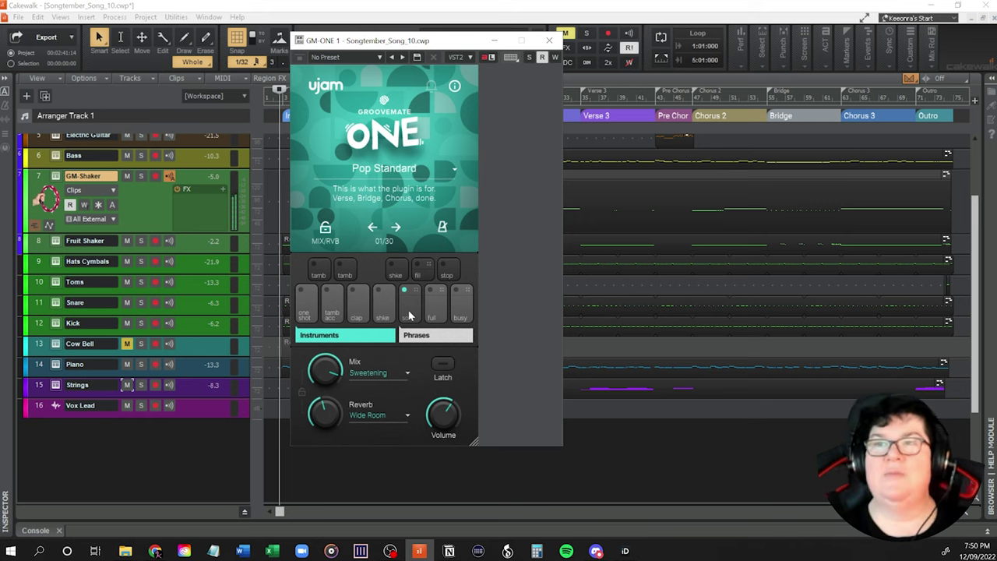
click(550, 39)
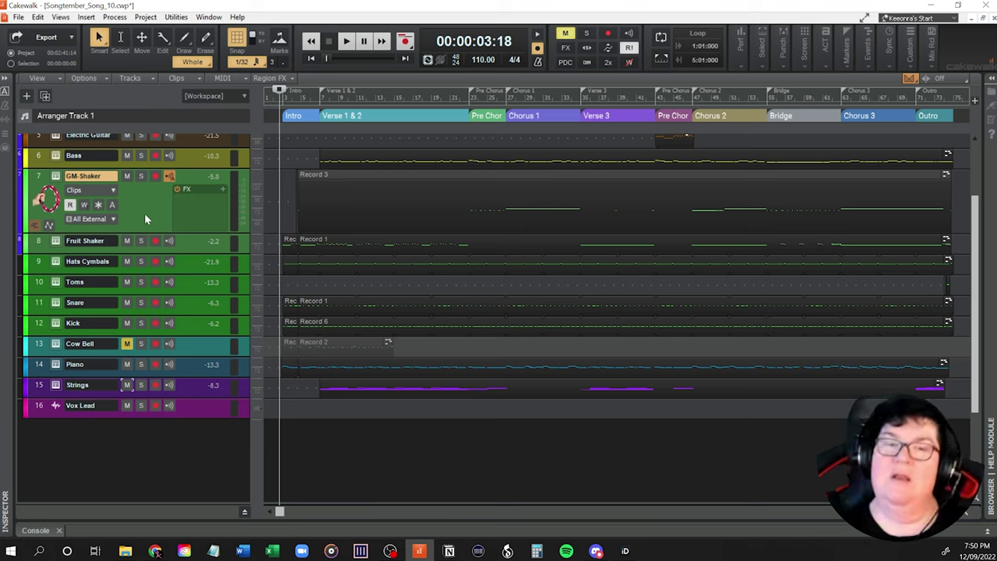
Open the Fruit Shake instrument on the Fruit Shaker track, audition Pattern 8, and close the instrument.
click(54, 242)
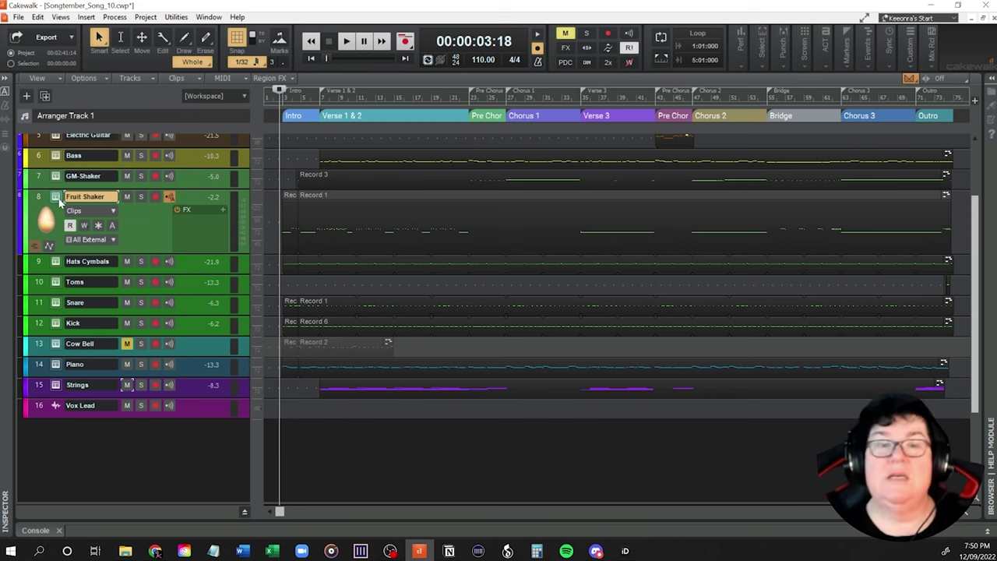
click(56, 199)
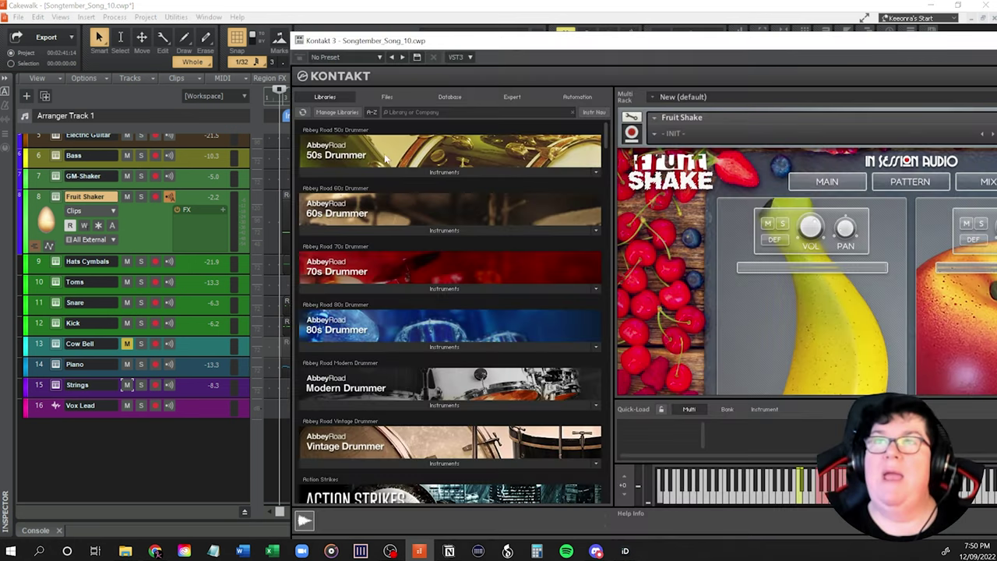
drag(653, 41, 372, 18)
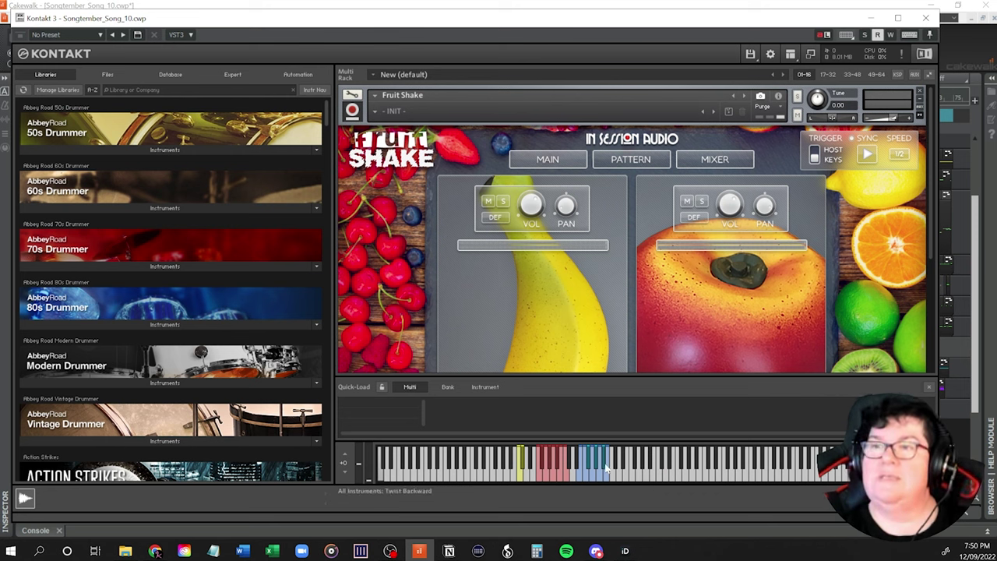
click(569, 481)
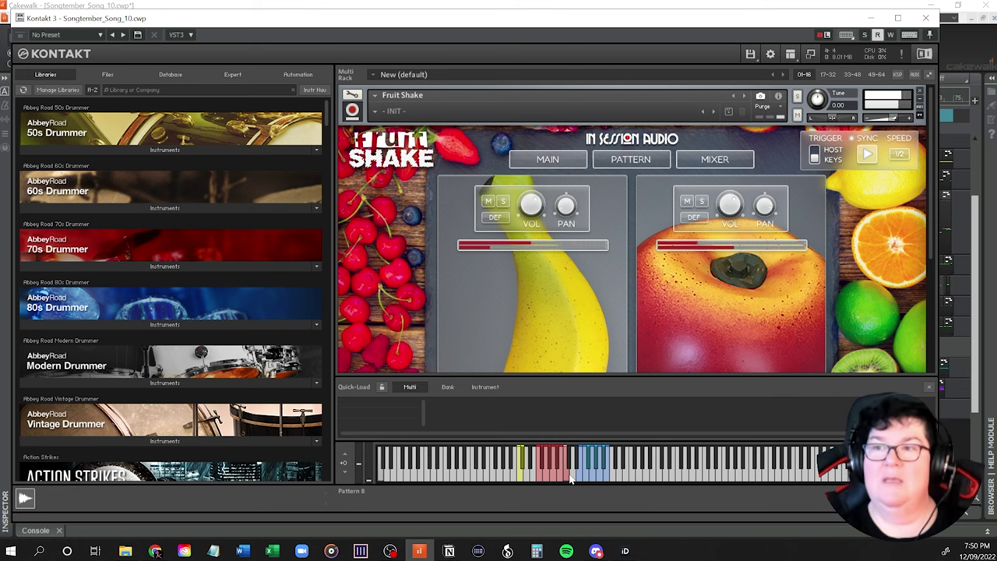
click(926, 17)
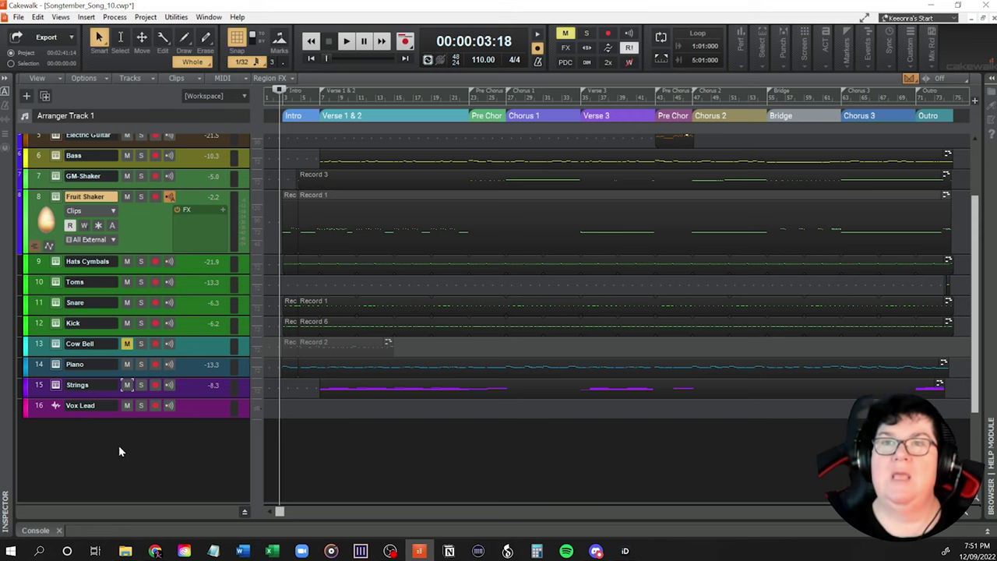
Solo the Strings track and listen to it from the start of Verse 1 & 2.
click(187, 410)
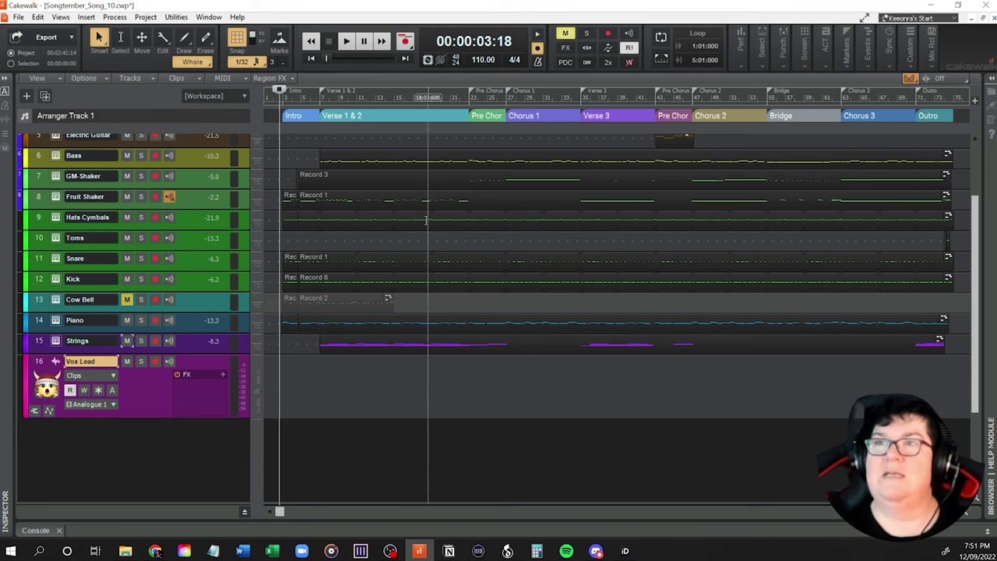
click(180, 344)
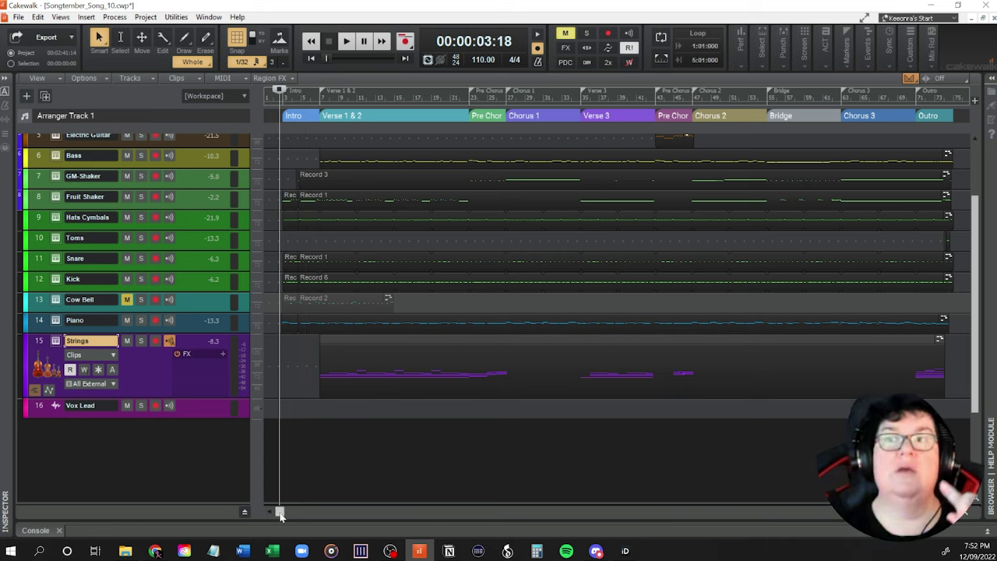
mouse_move(280, 514)
mouse_down()
mouse_move(335, 515)
mouse_move(292, 513)
mouse_up()
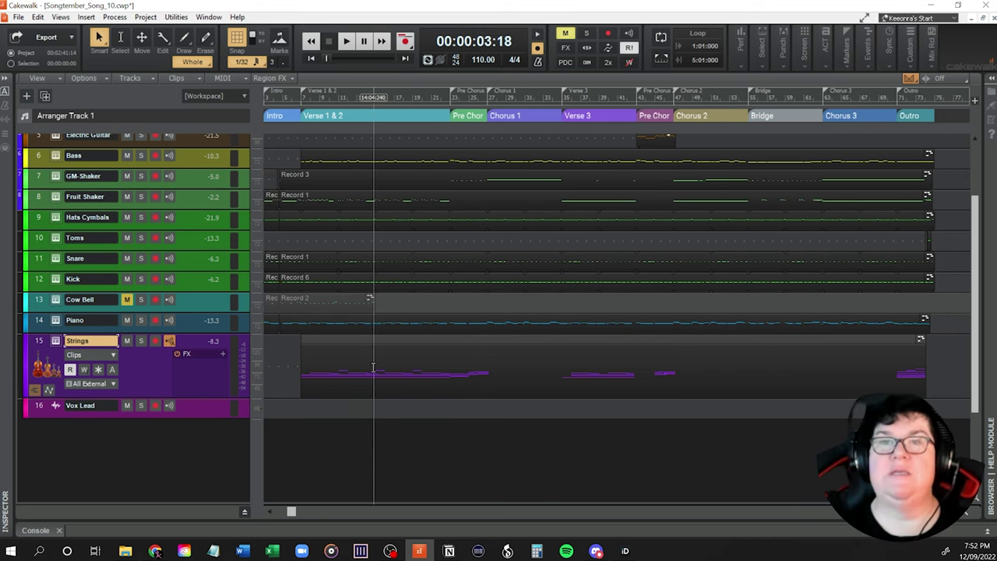
click(141, 340)
click(300, 359)
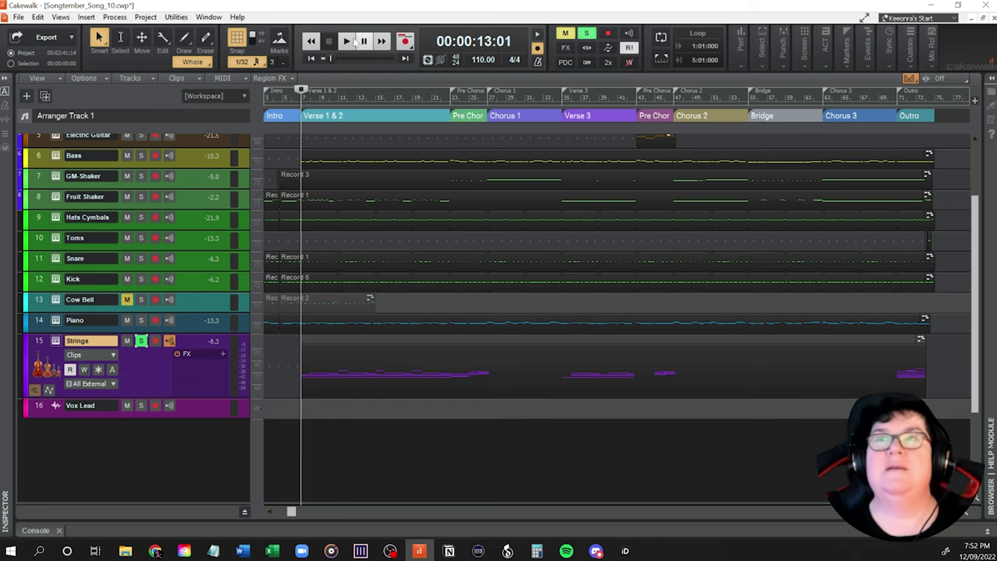
key(space)
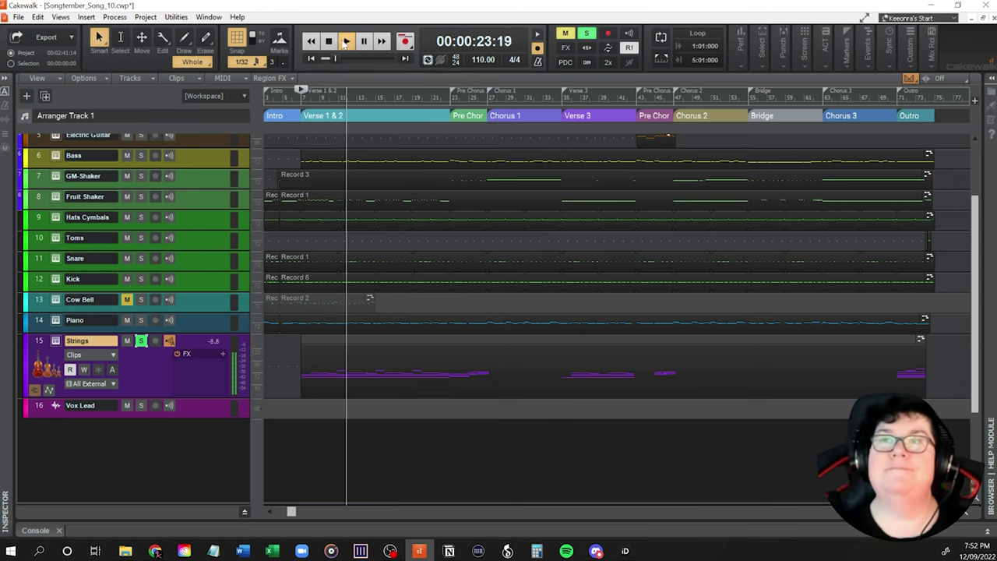
key(space)
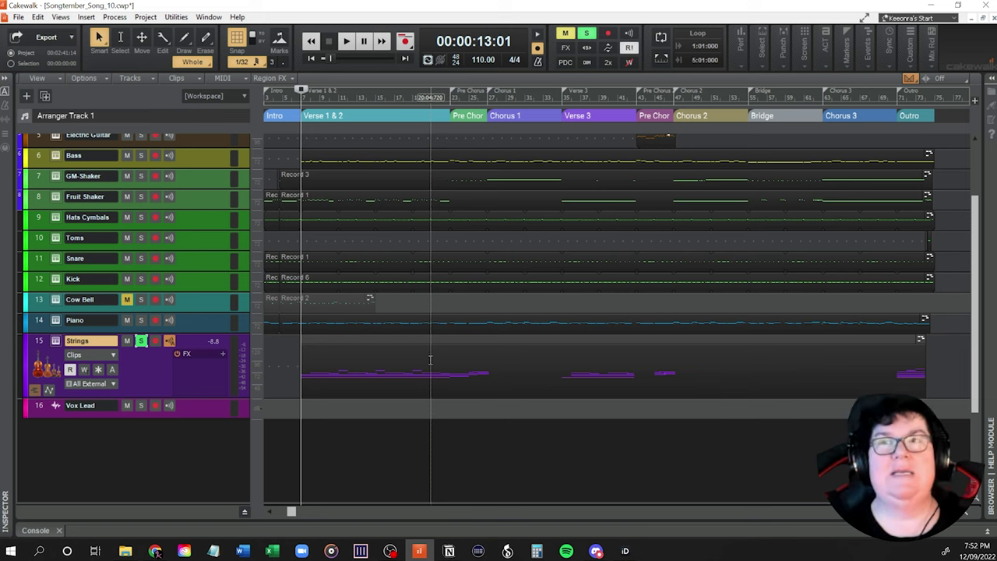
Take the Strings track out of solo and play the full mix from the start of Verse 1 & 2.
click(141, 340)
key(space)
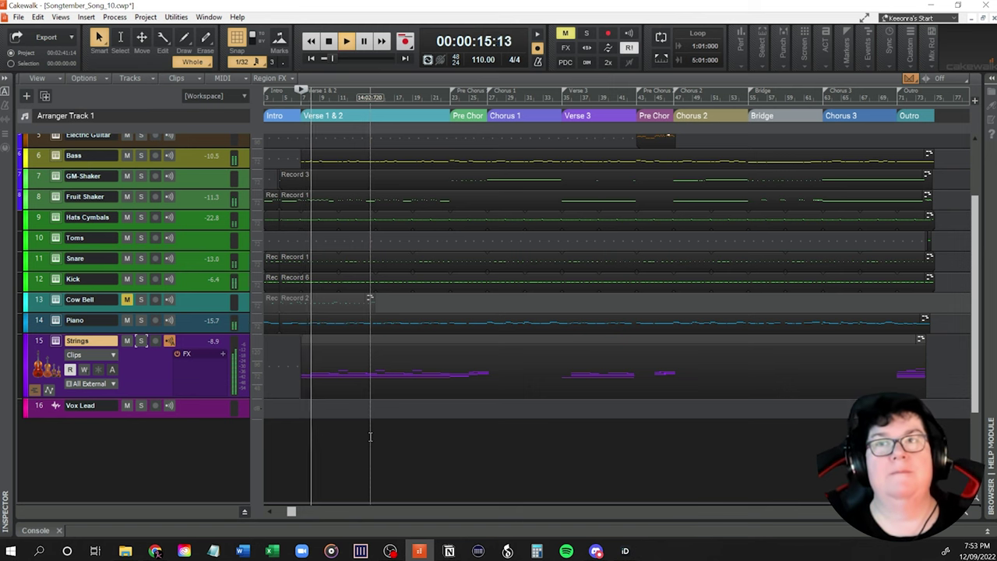
scroll(327, 430, up, 3)
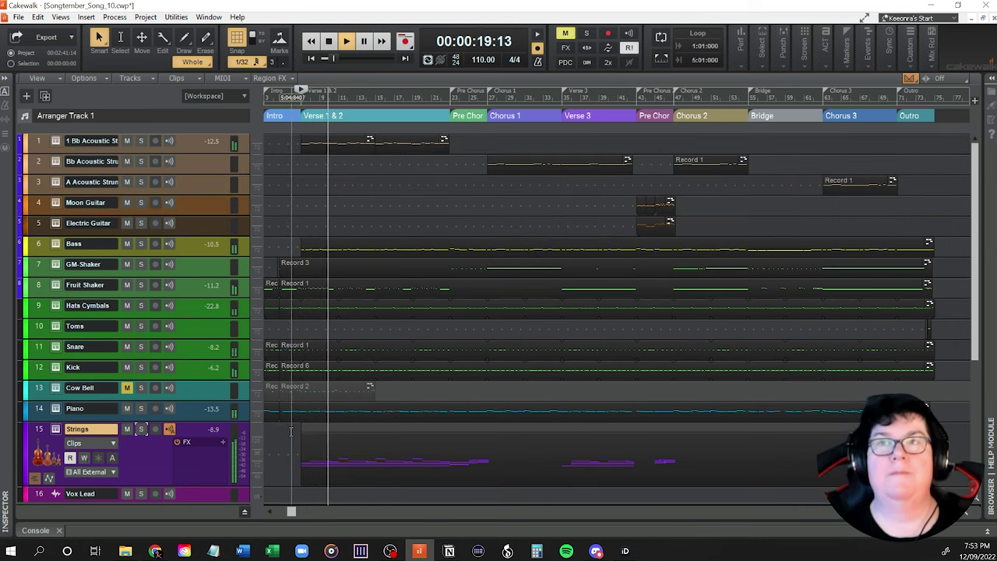
key(space)
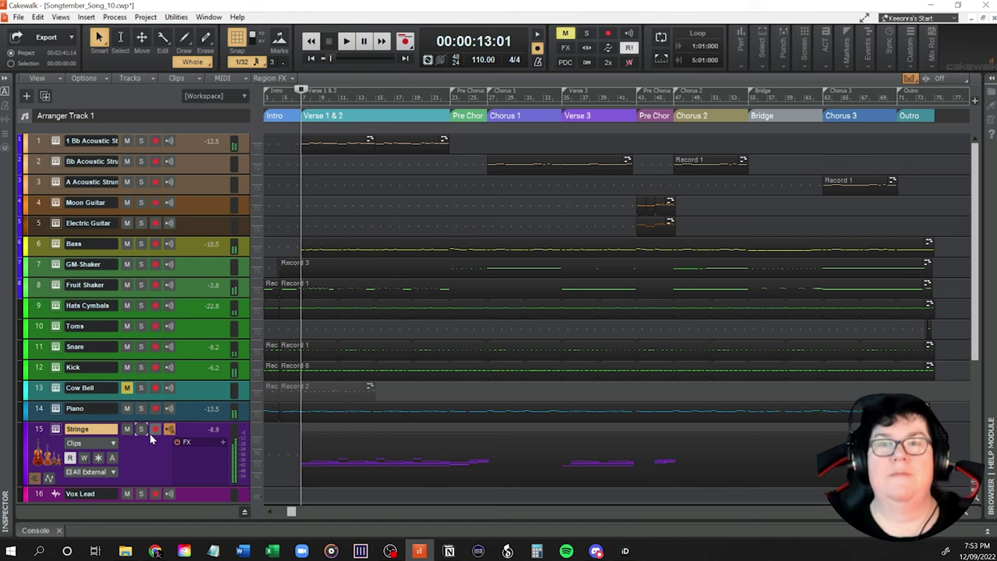
ctrl+click(153, 430)
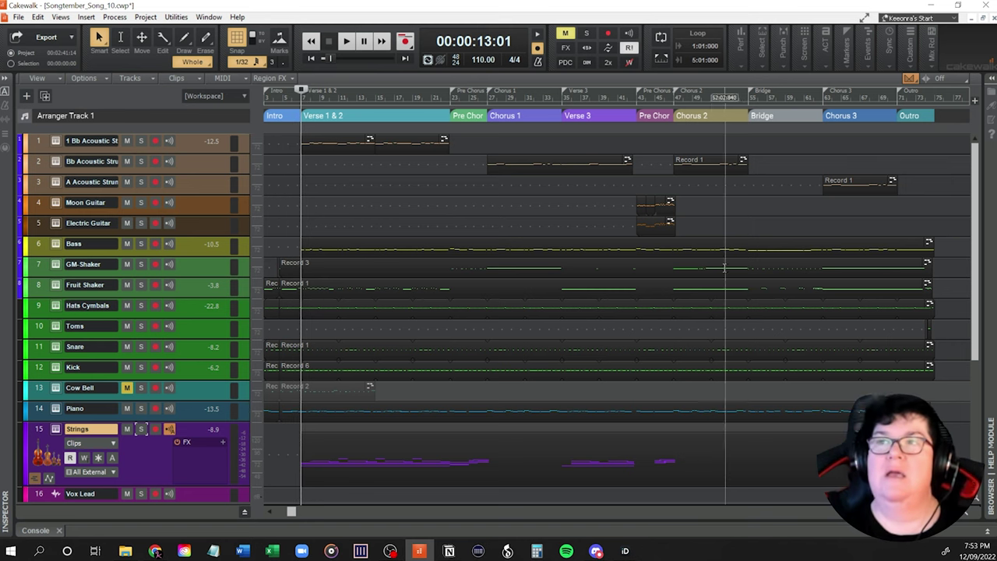
Play the full mix from the end of Verse 3 through the second Pre Chorus into Chorus 2.
click(634, 304)
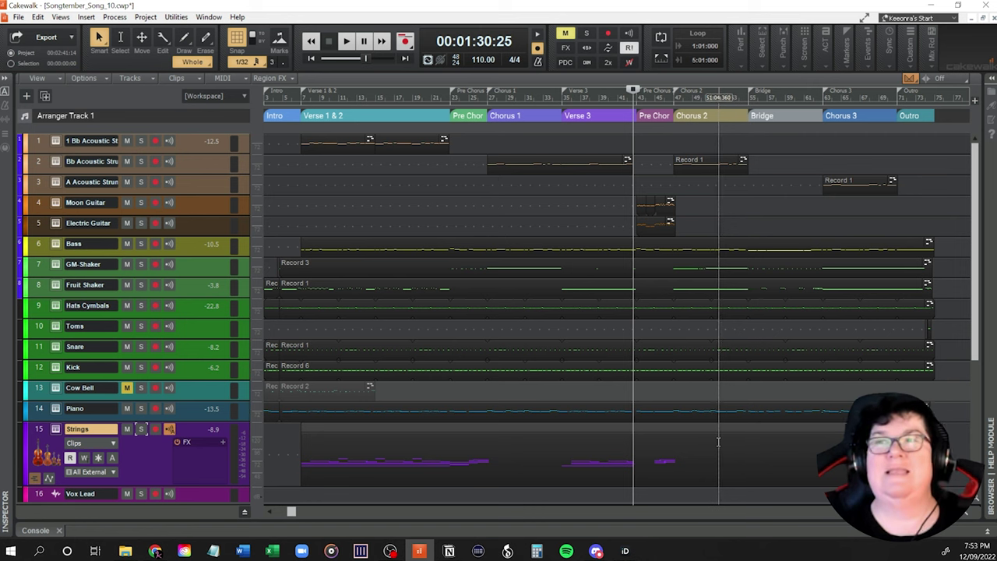
key(space)
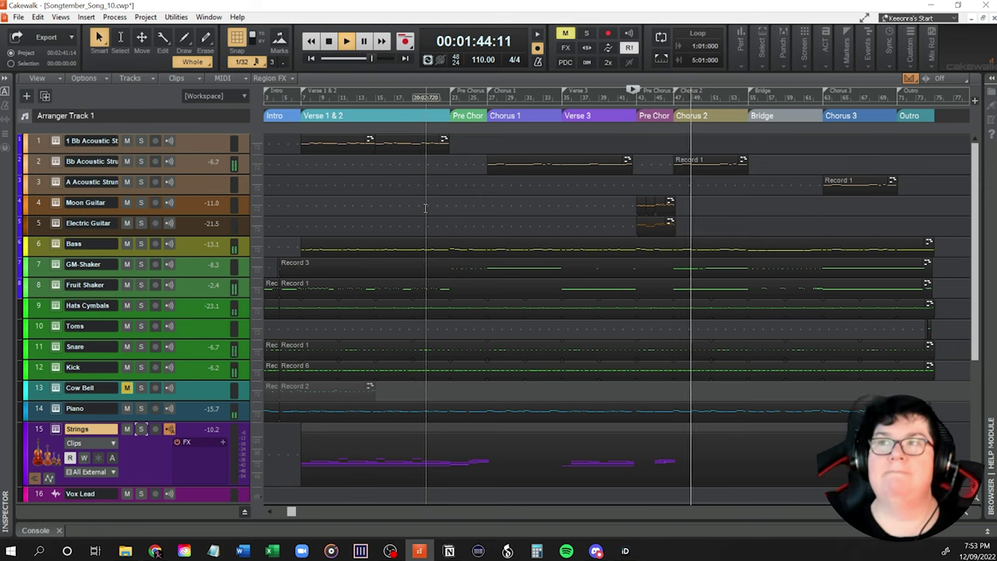
key(space)
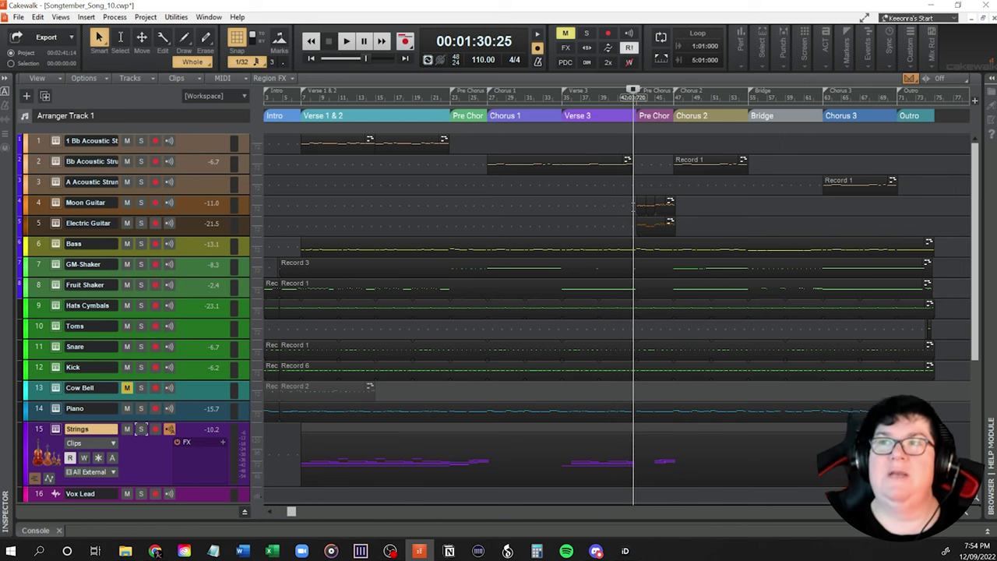
Open the LABS instrument on the Moon Guitar track, audition the Moon Guitar: Ensemble sound, and close the instrument.
click(634, 207)
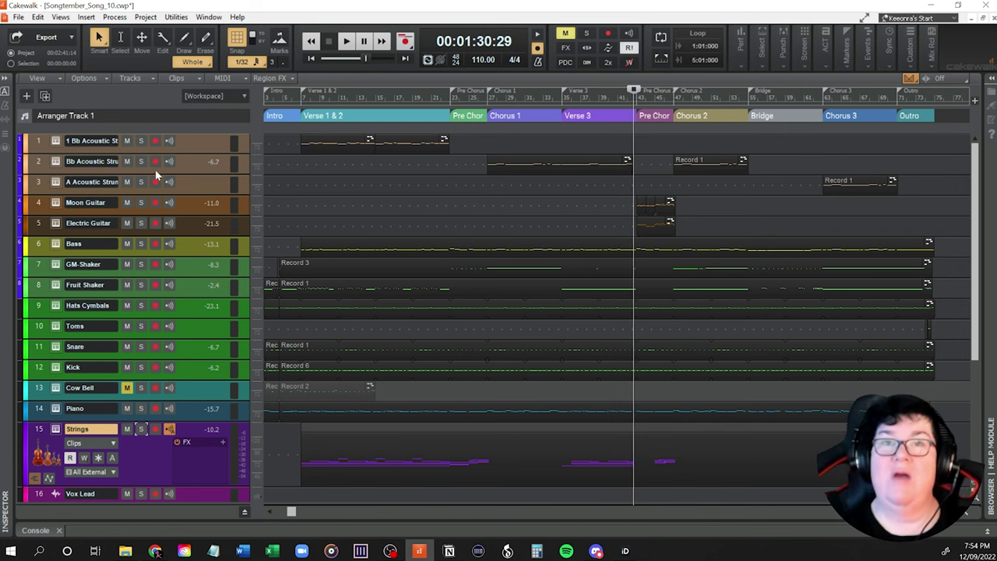
click(56, 204)
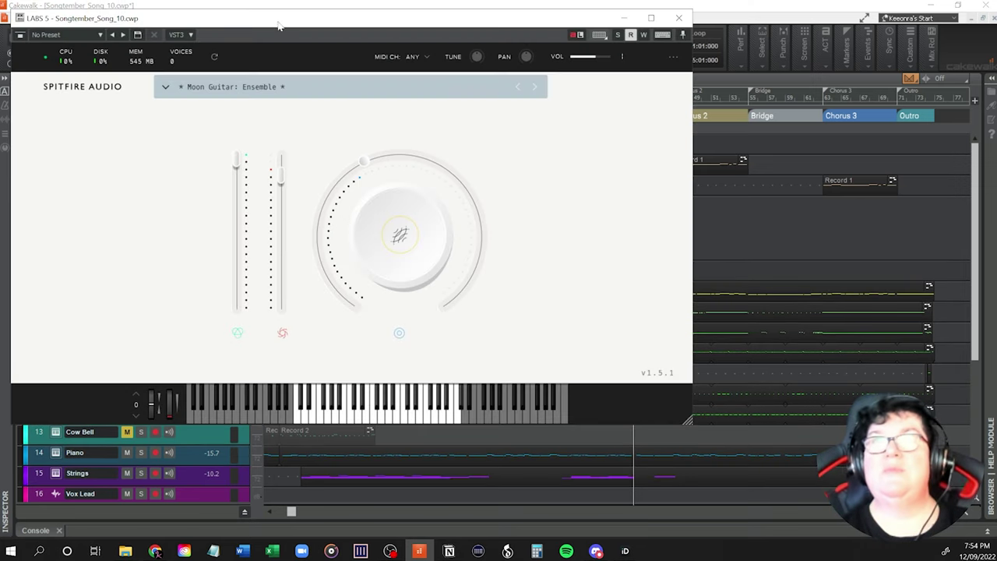
drag(281, 24, 280, 12)
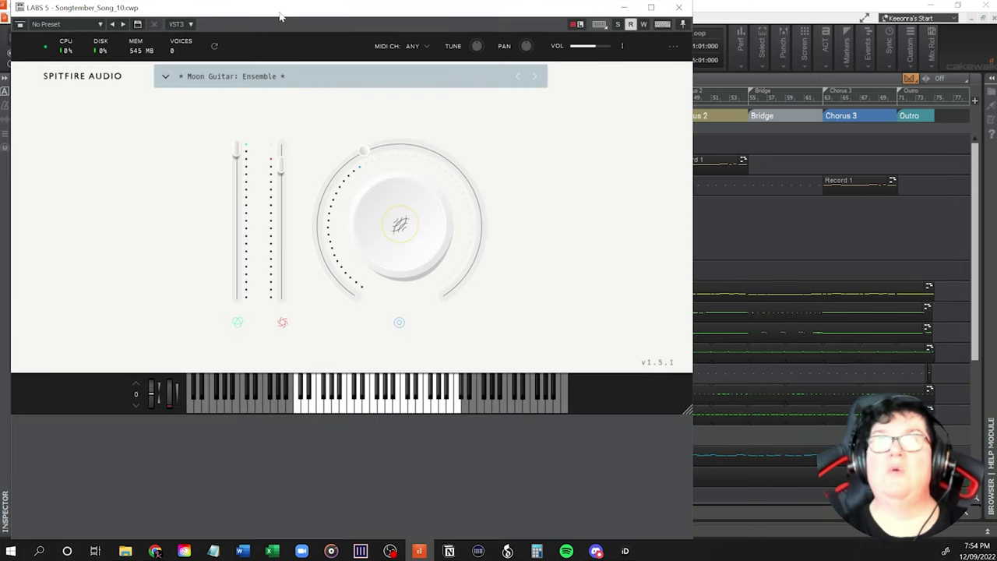
click(651, 7)
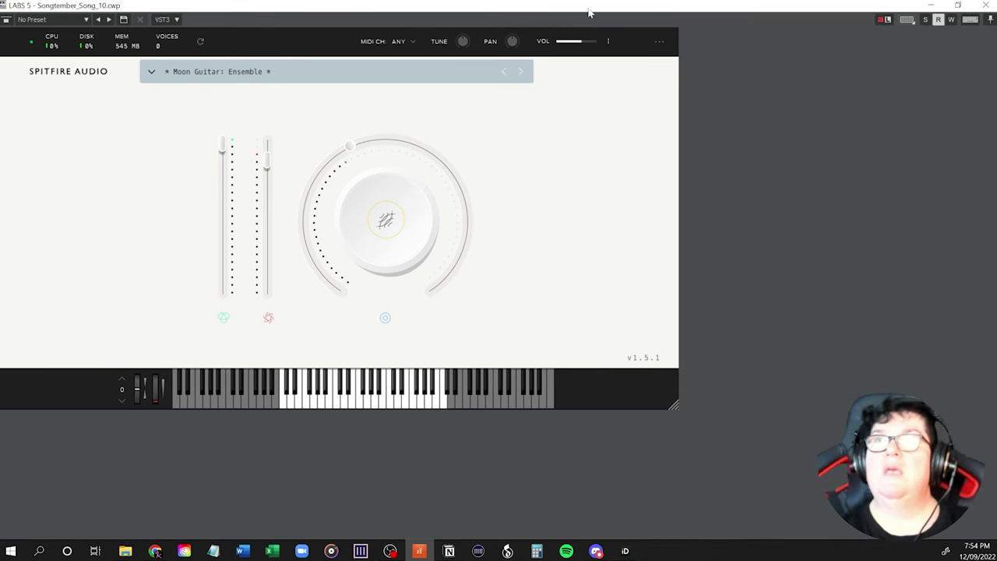
click(957, 5)
drag(343, 20, 446, 63)
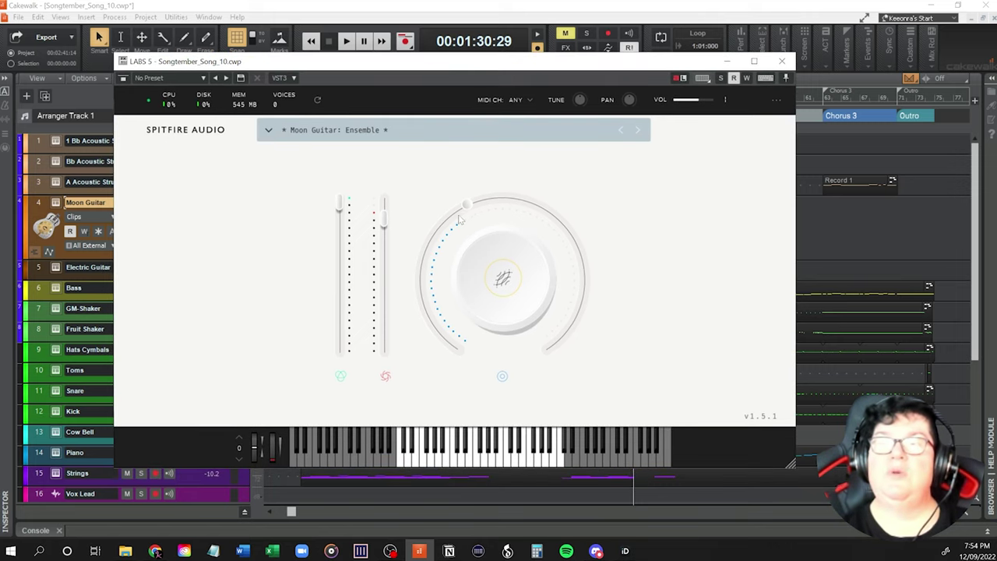
mouse_move(461, 218)
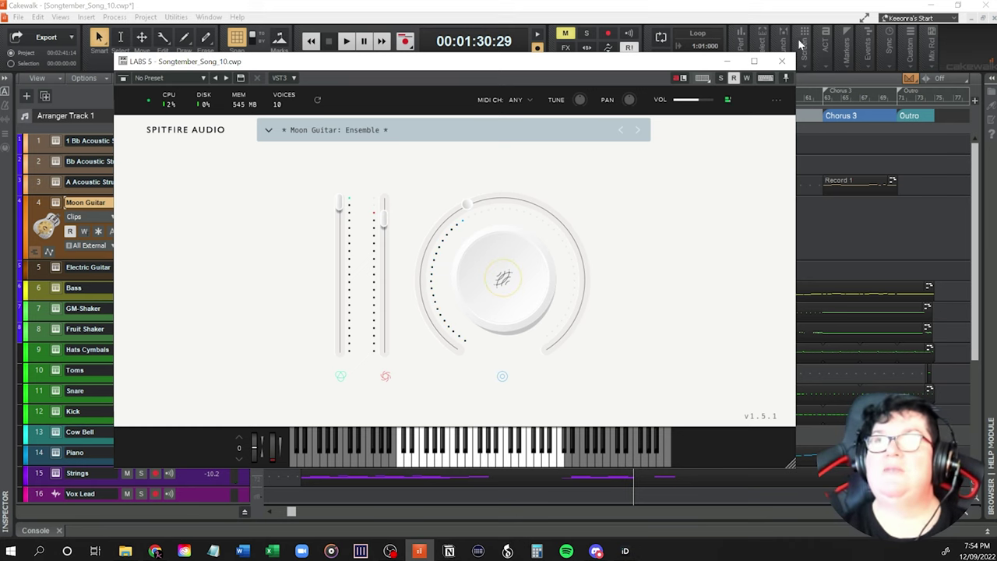
click(781, 61)
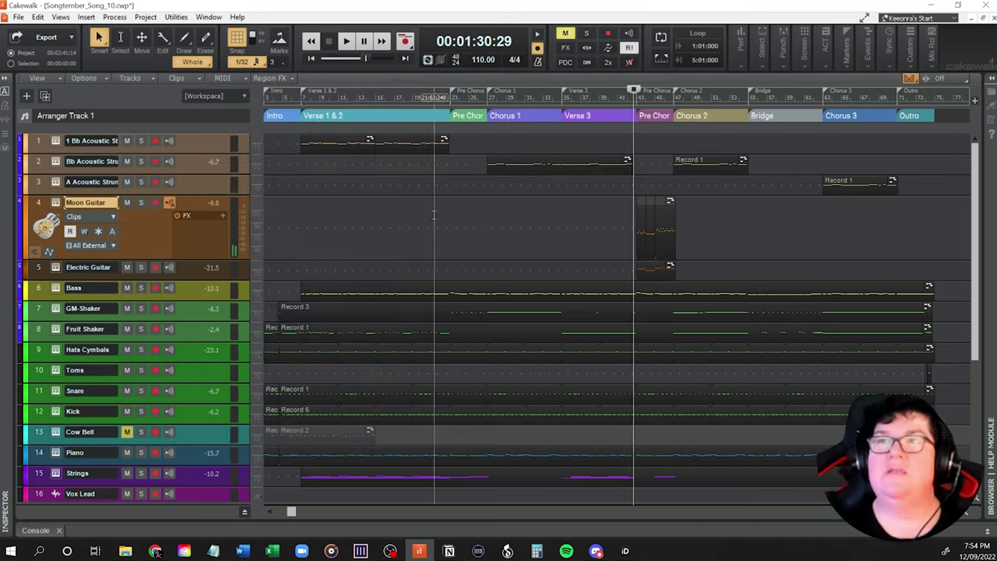
Open the LABS instrument on the Electric Guitar track to show the Peel Guitar: Peel Guitar 1 sound, and close the instrument.
click(184, 273)
click(57, 224)
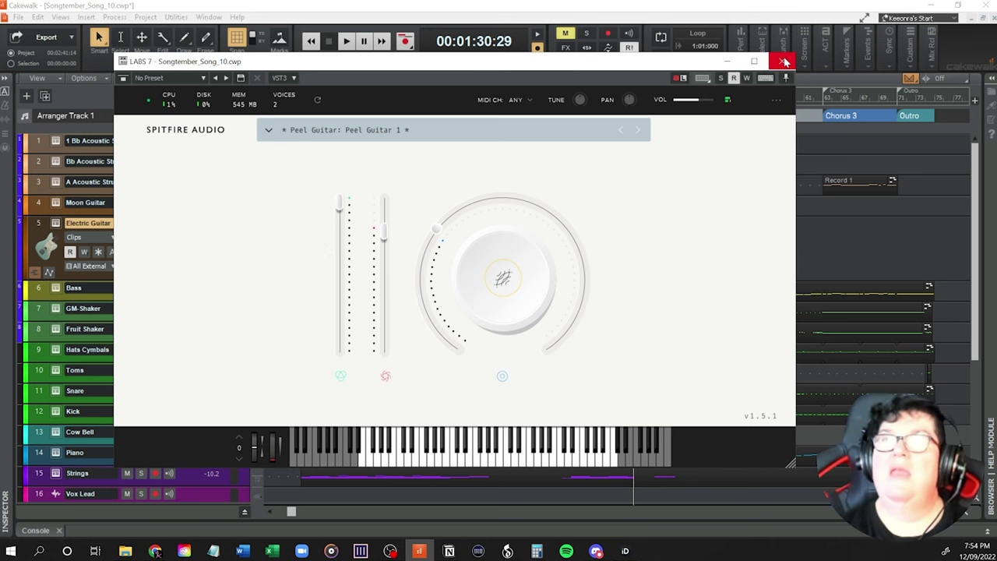
click(783, 62)
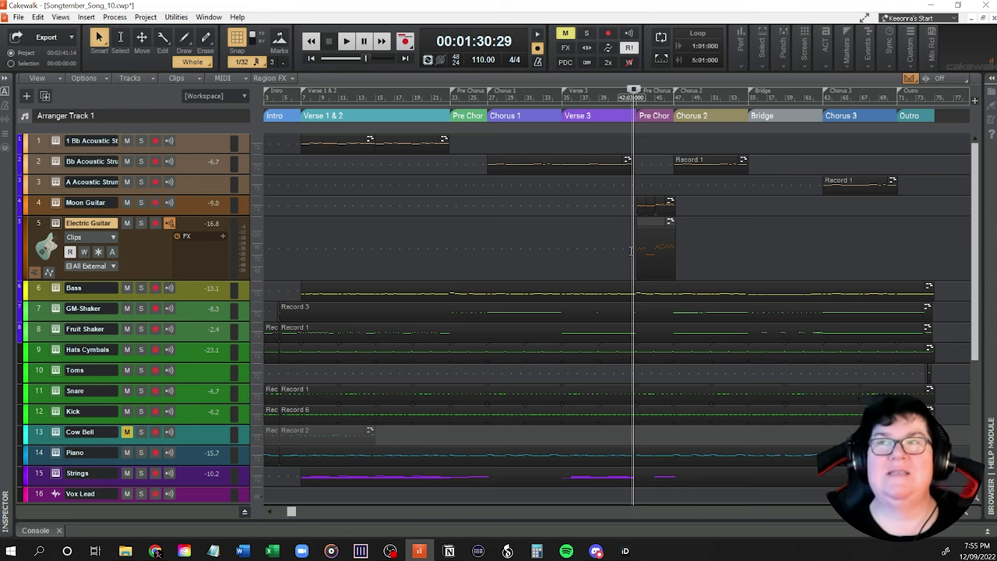
Listen to both guitar parts in the full mix from the end of Verse 3 to the start of Chorus 2.
key(space)
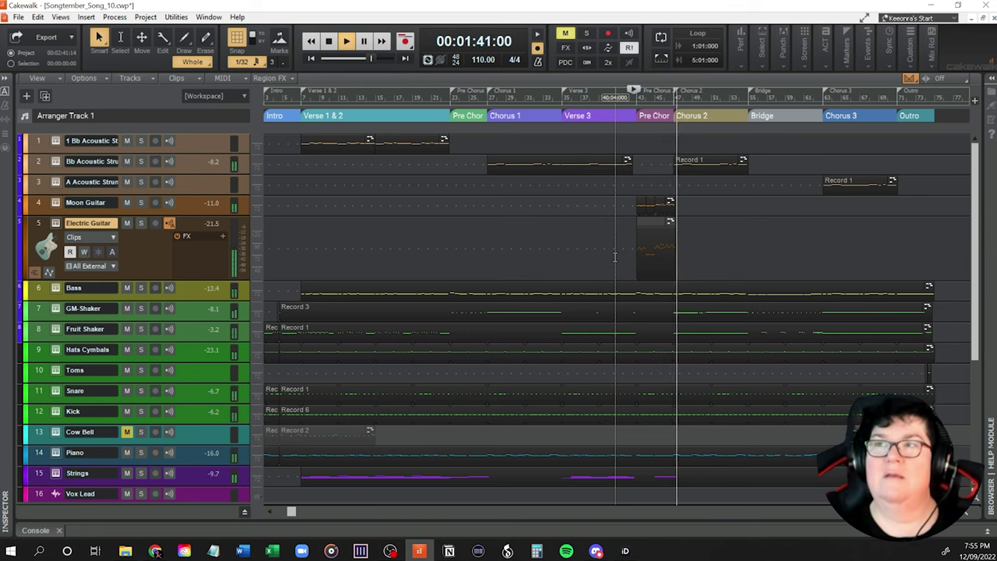
key(space)
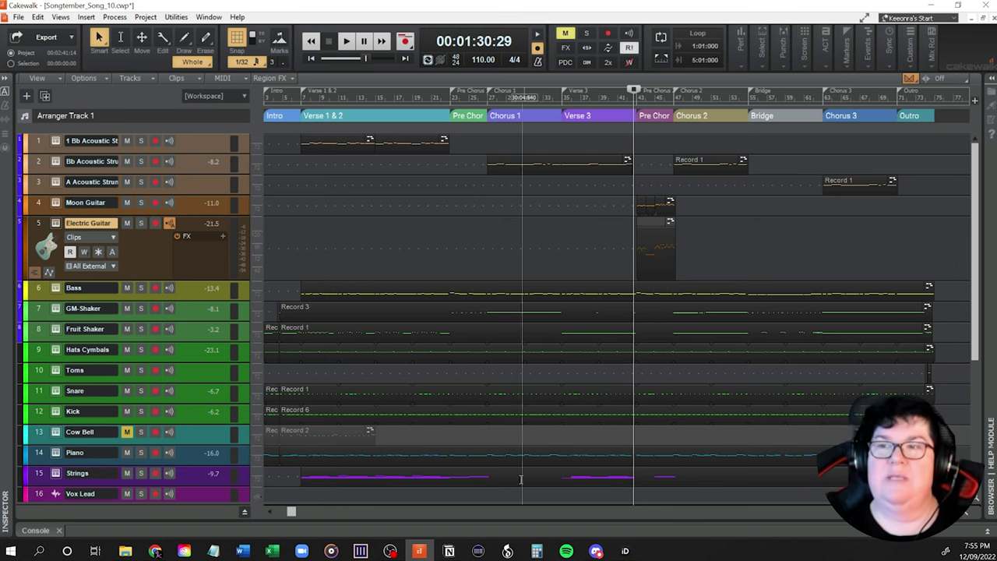
Select the Strings track and look over the track list to see where parts are placed across the sections.
scroll(514, 261, down, 2)
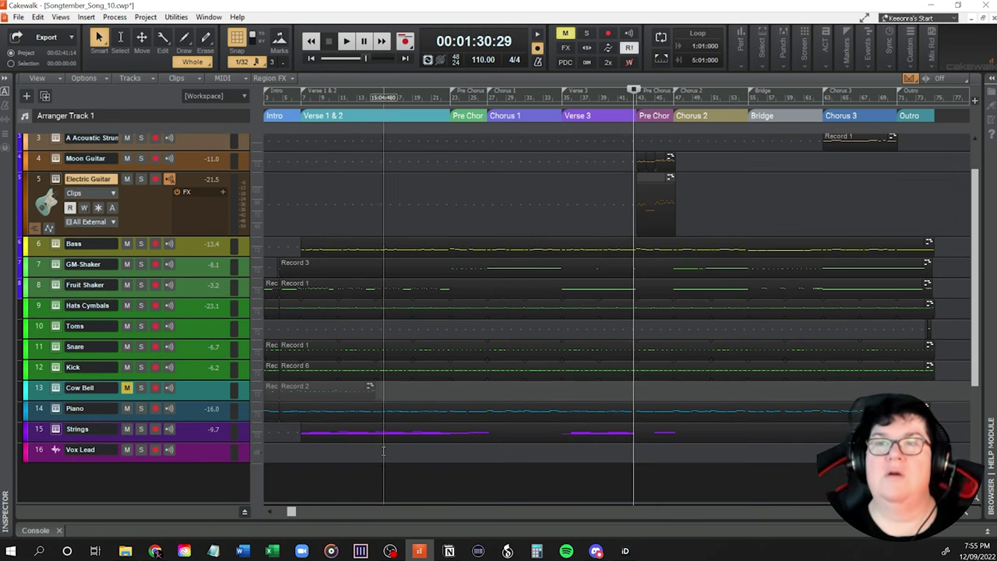
click(185, 433)
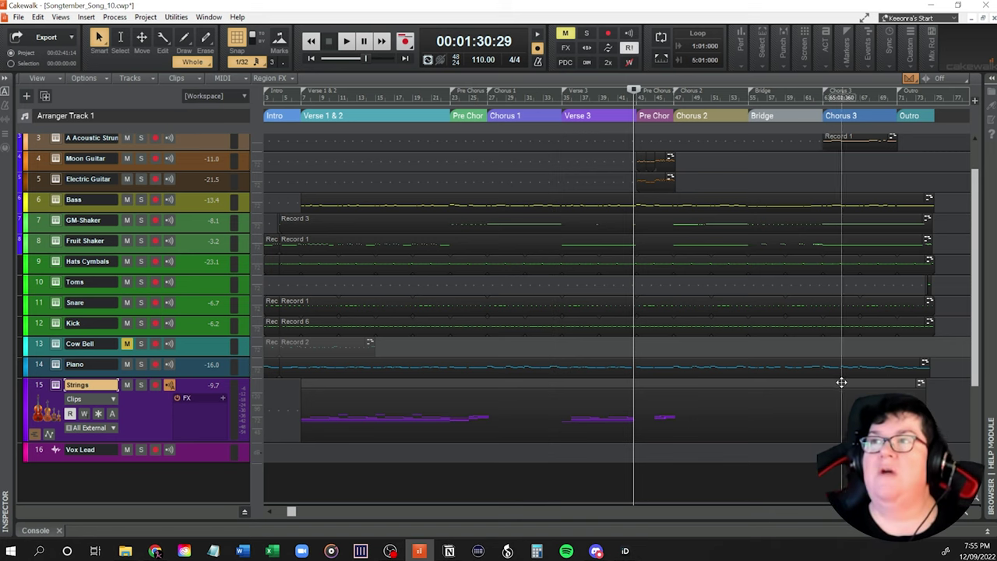
scroll(844, 374, up, 2)
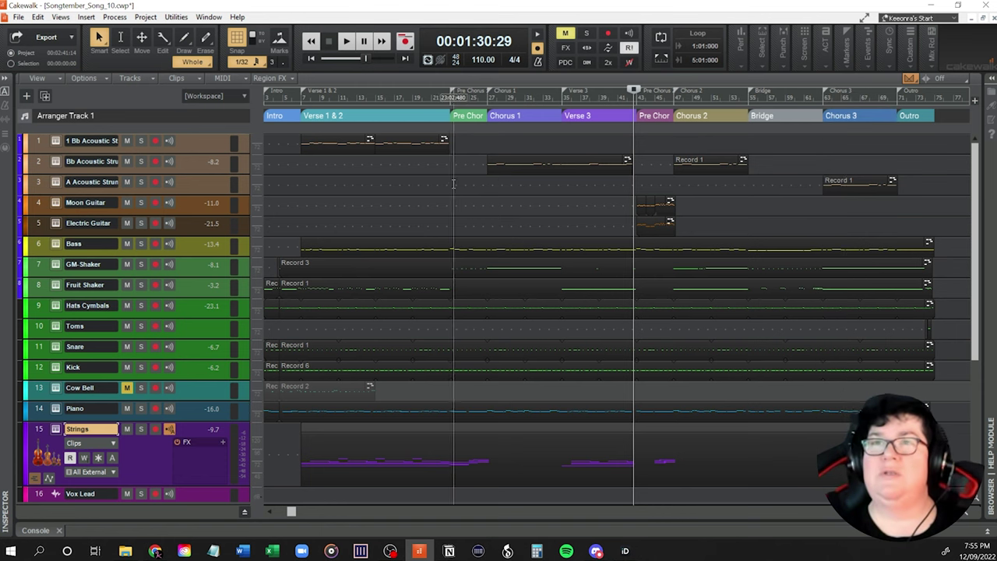
scroll(407, 221, down, 2)
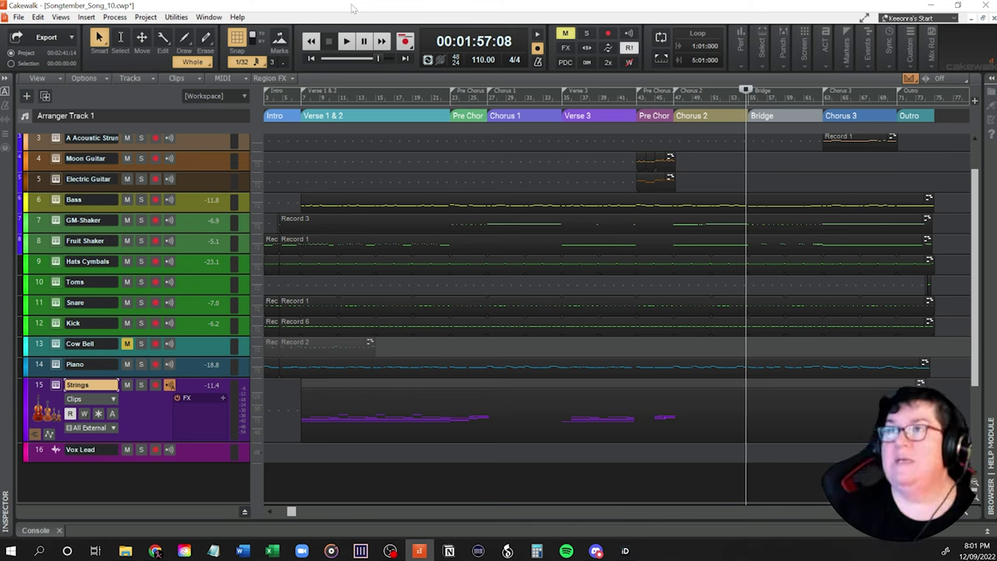
Play the Bridge twice from just before its start, trying out a live part with the Strings track's instrument.
key(space)
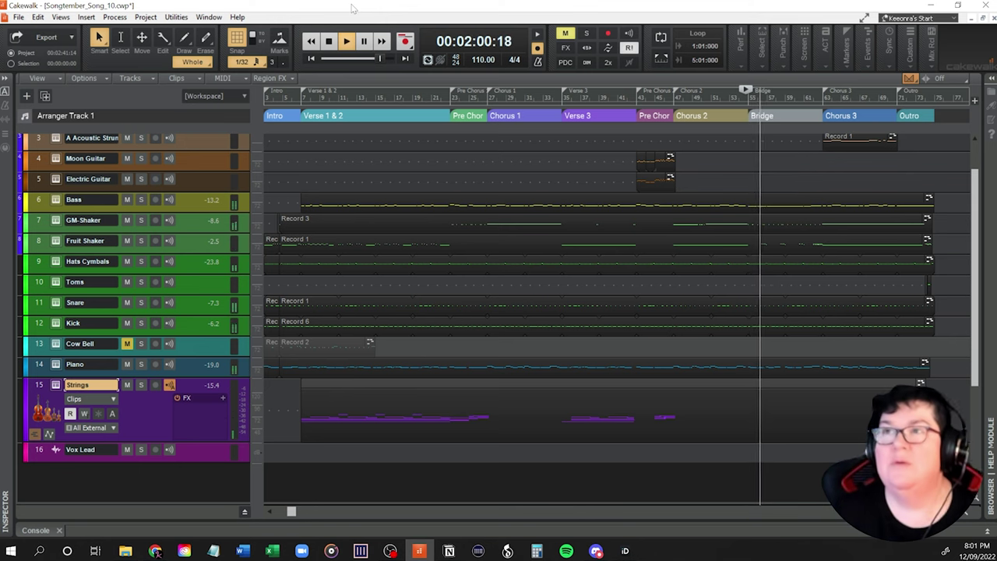
key(space)
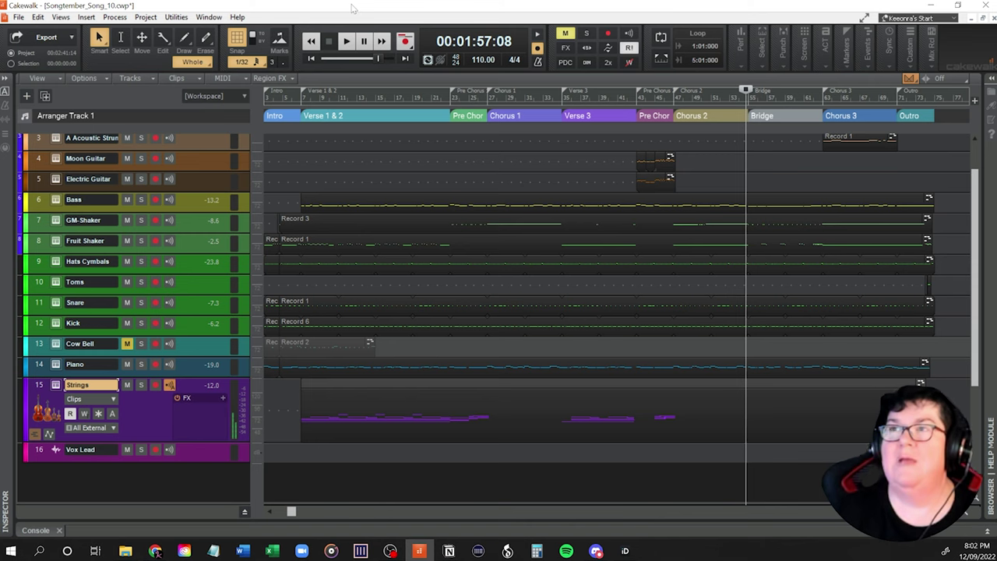
key(space)
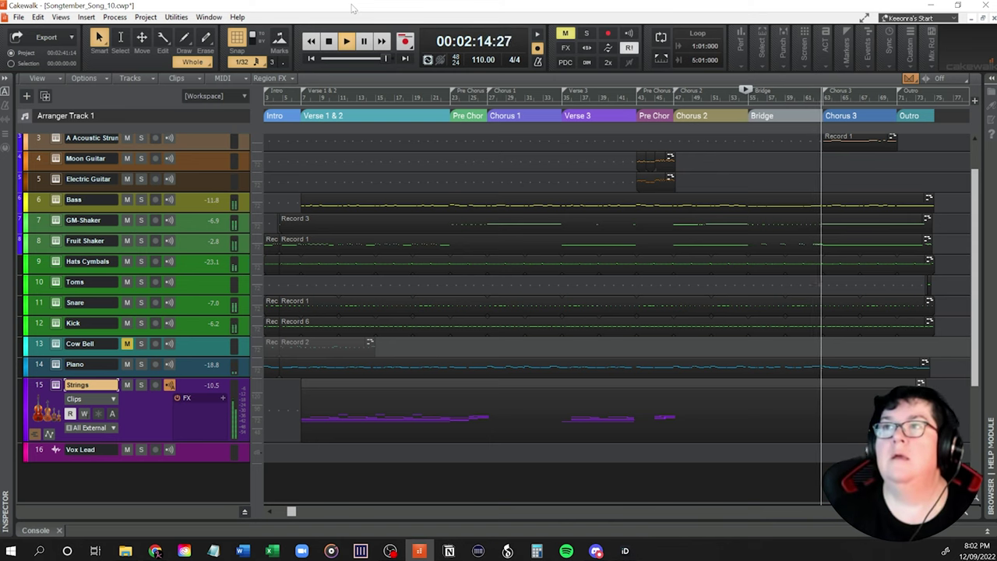
key(space)
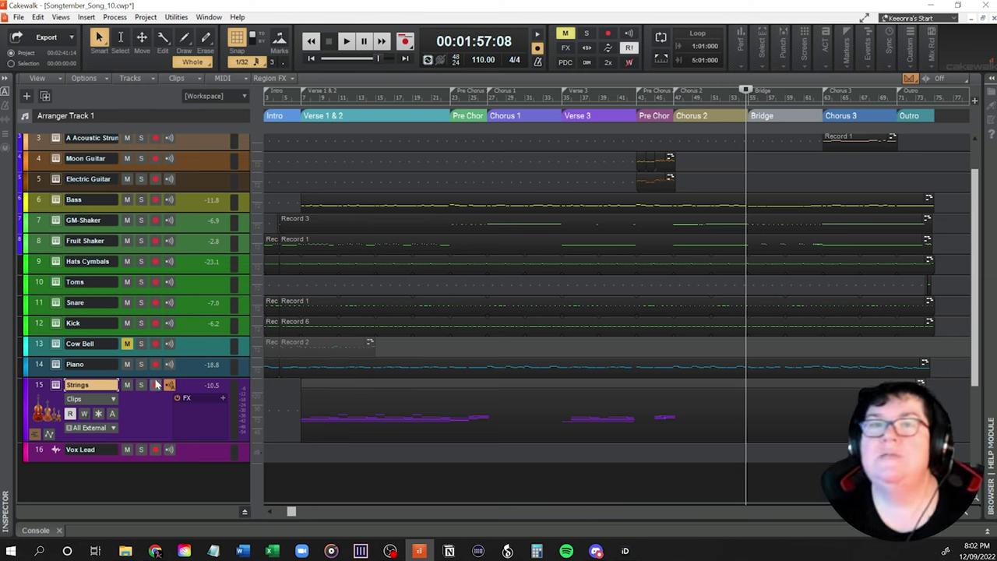
Arm the Strings track, record a part over the Bridge starting from 00:01:53:14, and disarm the track after stopping.
click(155, 384)
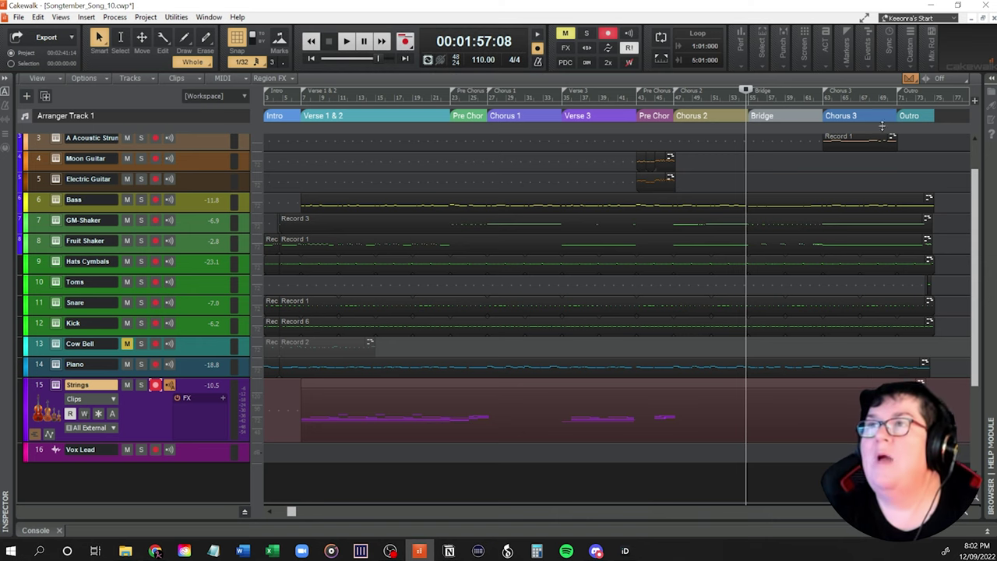
drag(746, 90, 730, 91)
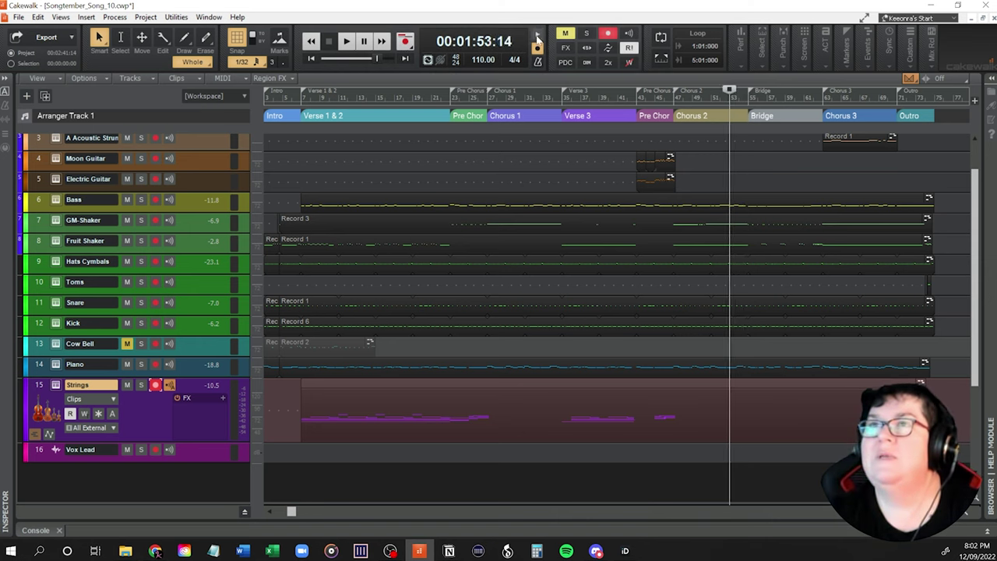
click(405, 42)
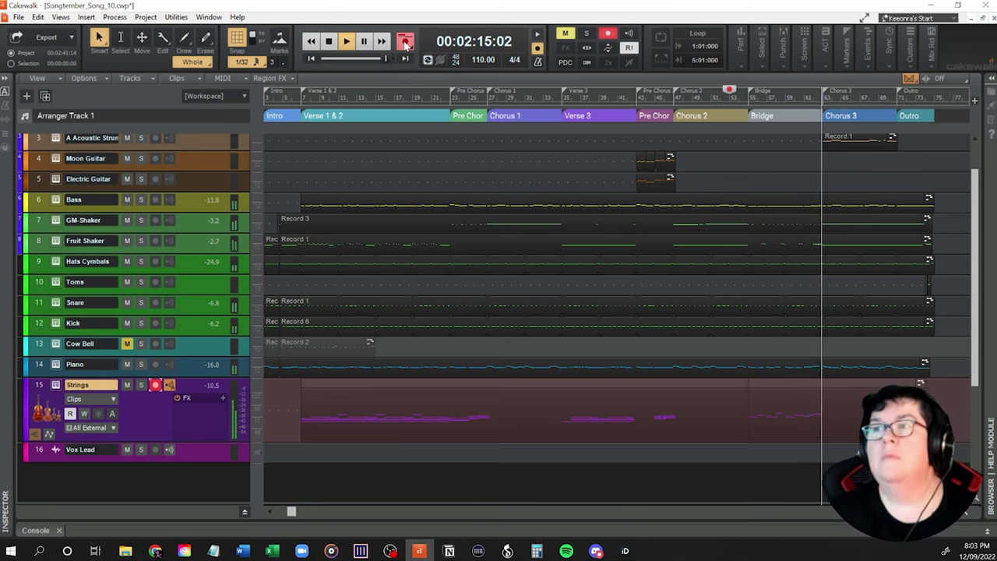
click(406, 43)
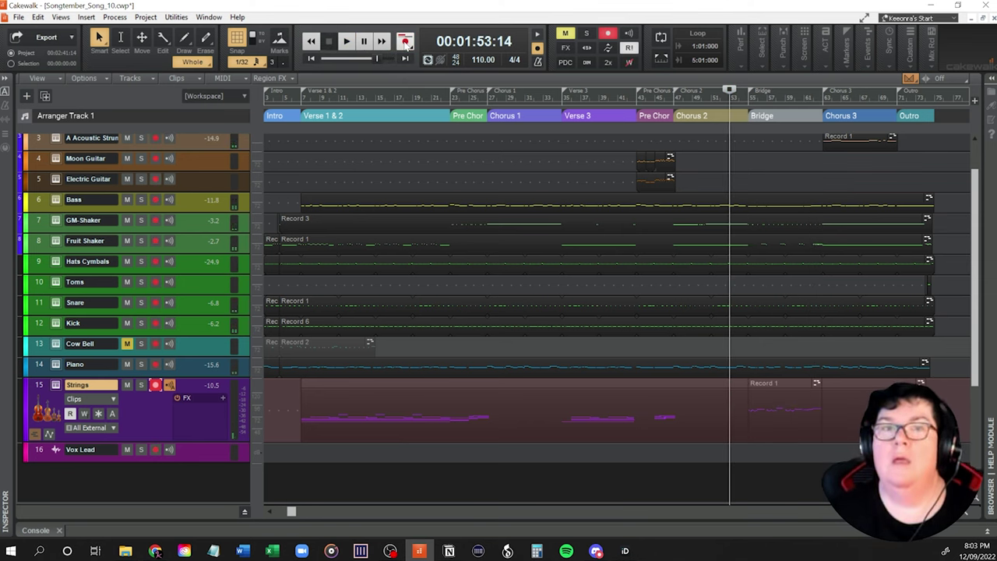
click(156, 387)
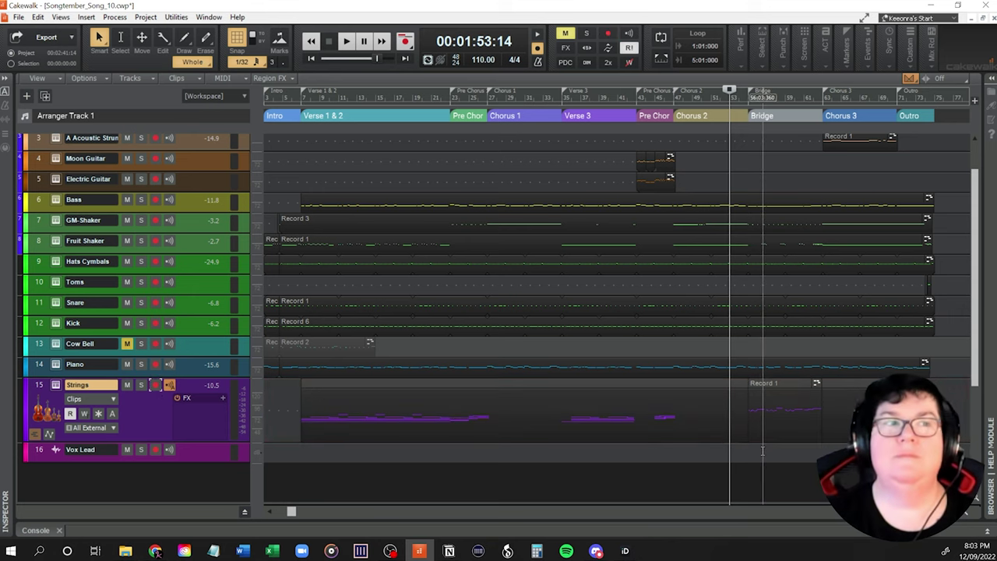
Audition 1/16 and 1/8 quantization on the newly recorded Strings clip in the Bridge, and apply the 1/8 duration.
click(779, 384)
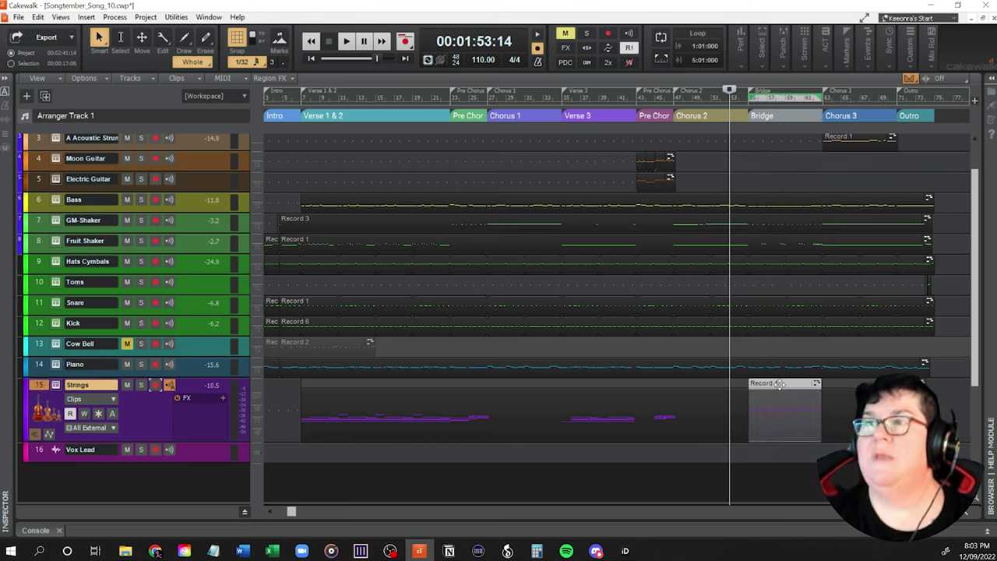
key(q)
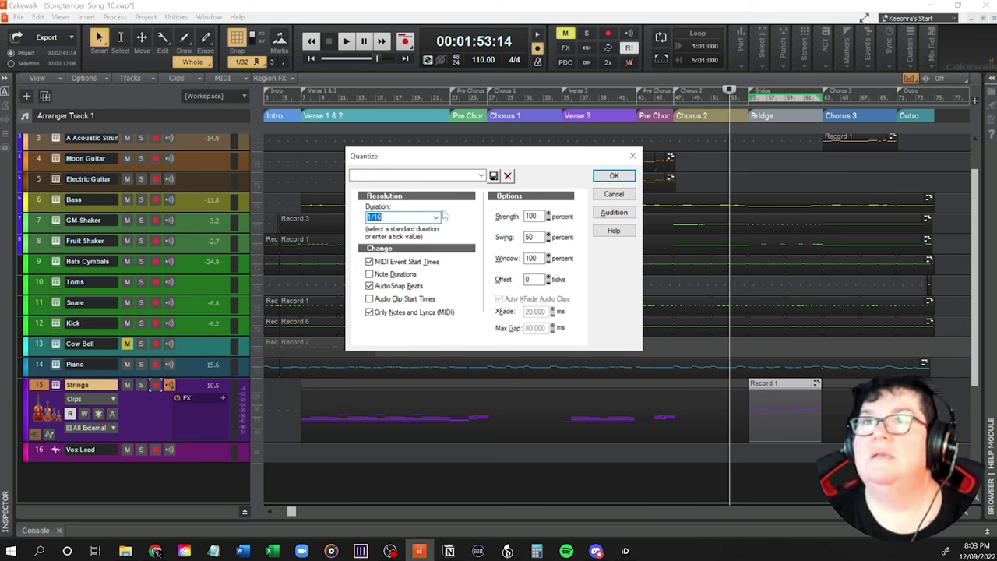
click(614, 213)
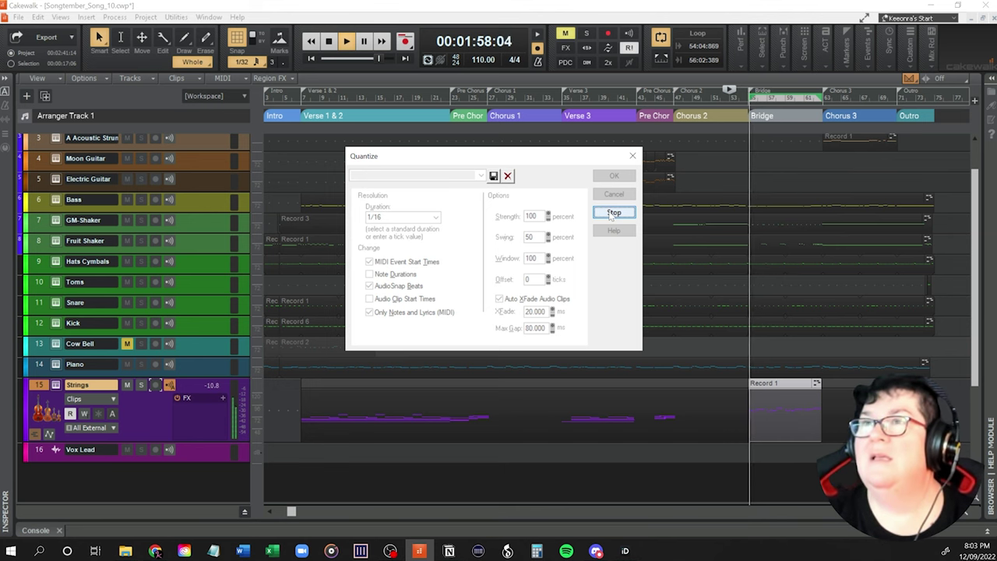
click(609, 216)
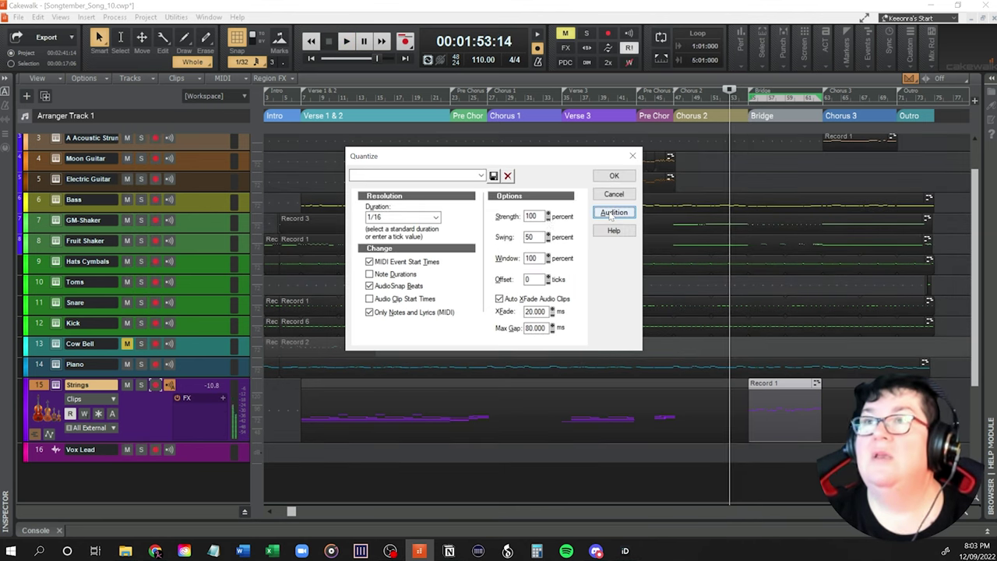
click(437, 218)
click(398, 269)
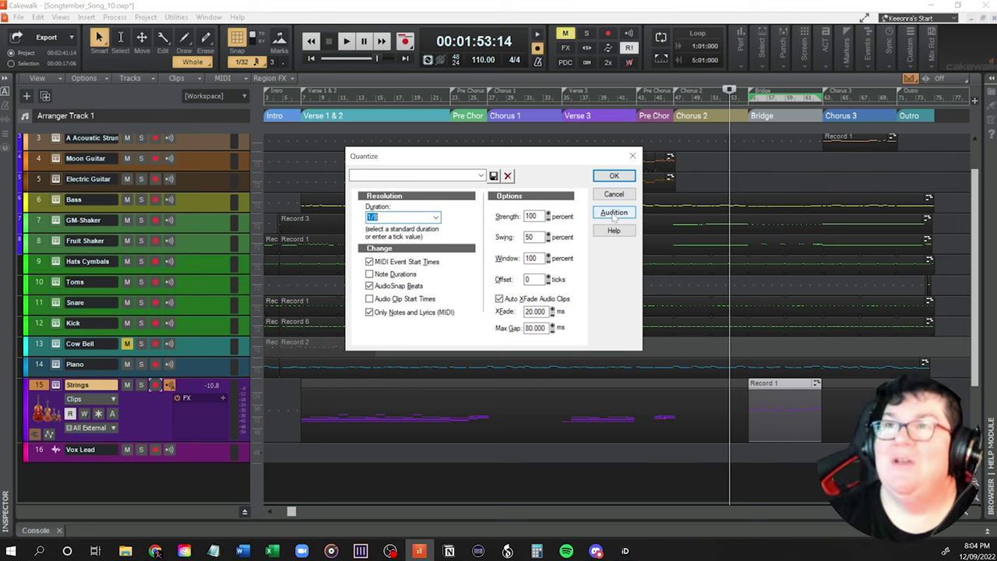
click(610, 215)
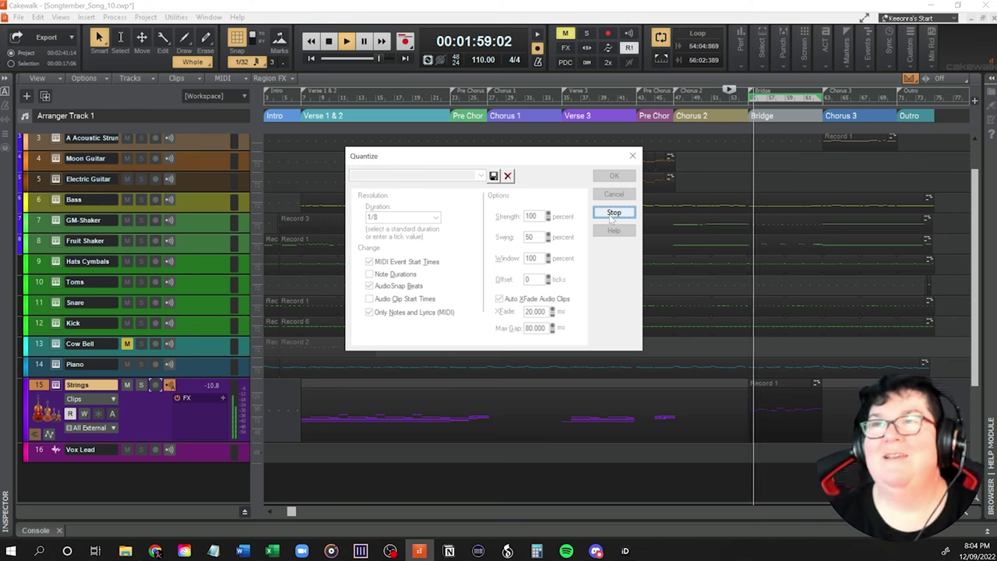
click(612, 215)
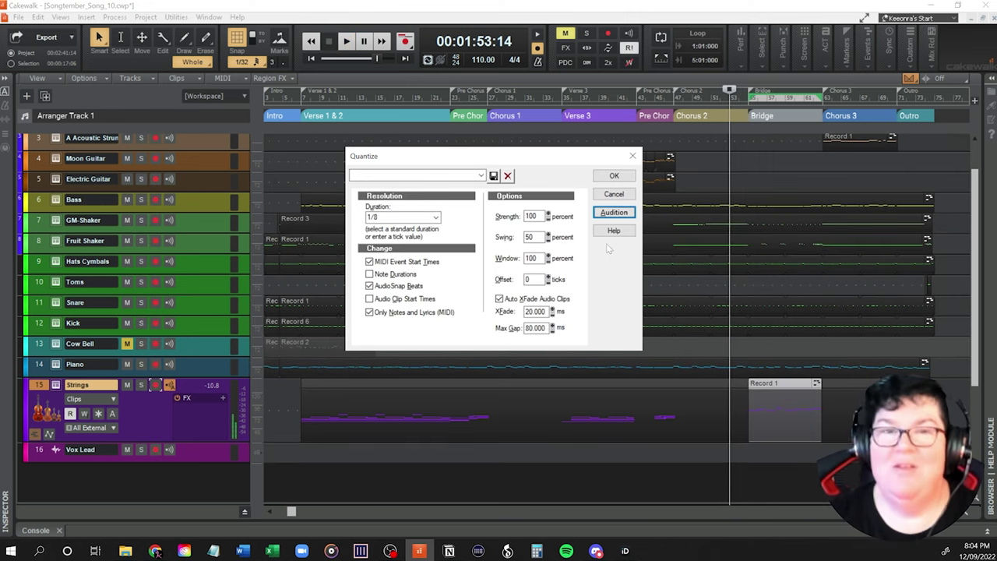
click(615, 177)
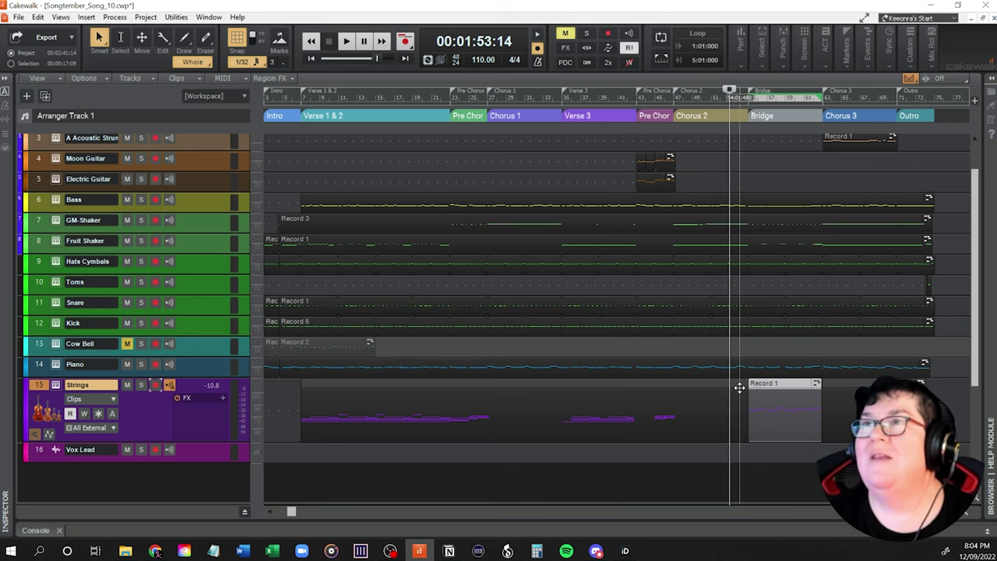
Solo the Strings track and listen to the quantized part from shortly before the Bridge to Chorus 3.
drag(737, 398, 265, 400)
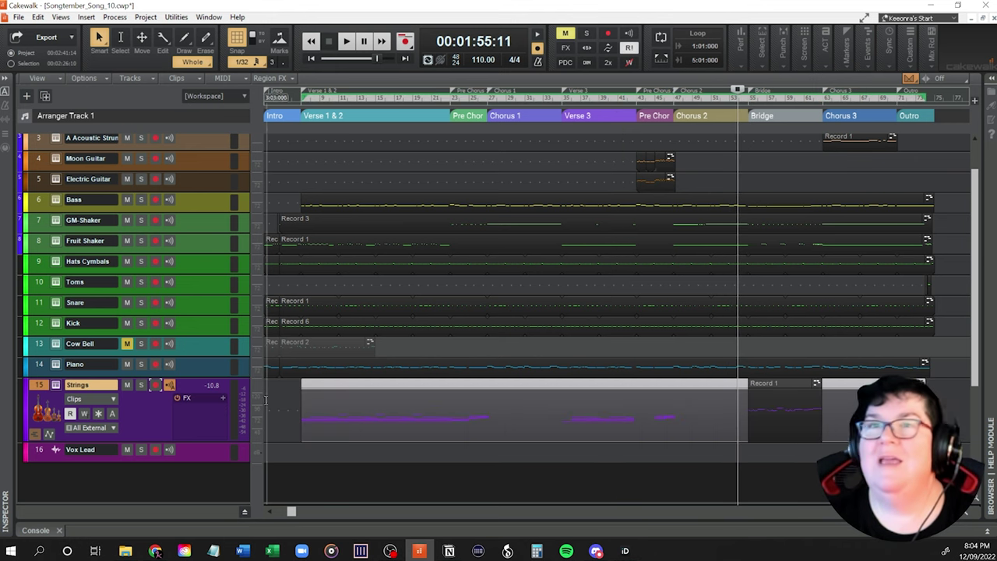
click(141, 386)
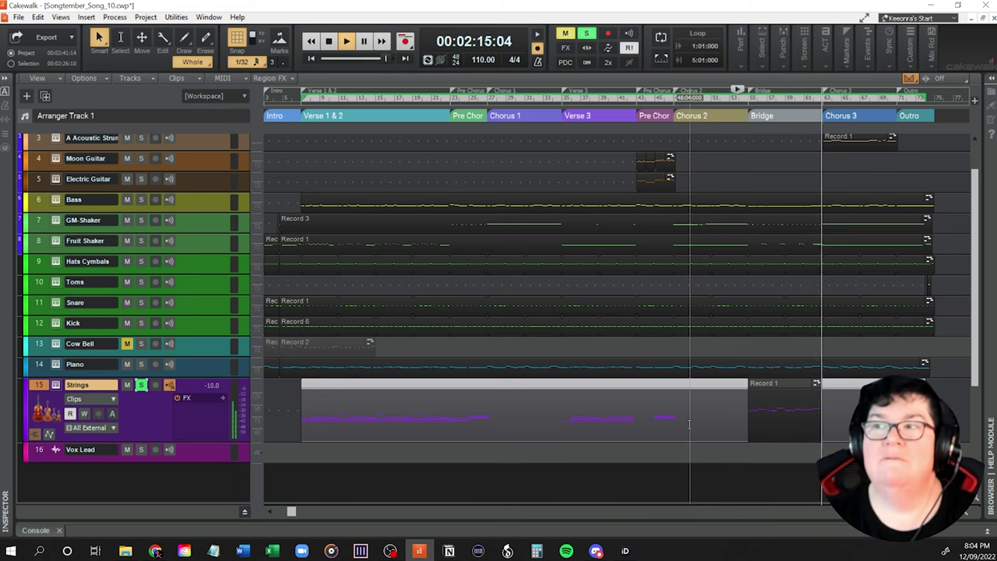
key(space)
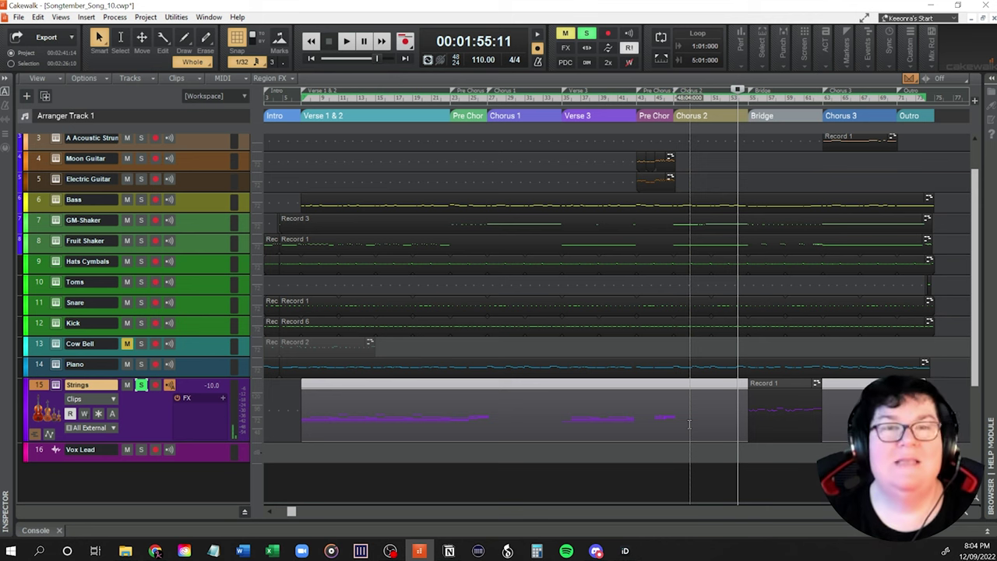
Open the Bridge clip of the Strings track in the Piano Roll and play its notes from just before measure 55.
double_click(790, 383)
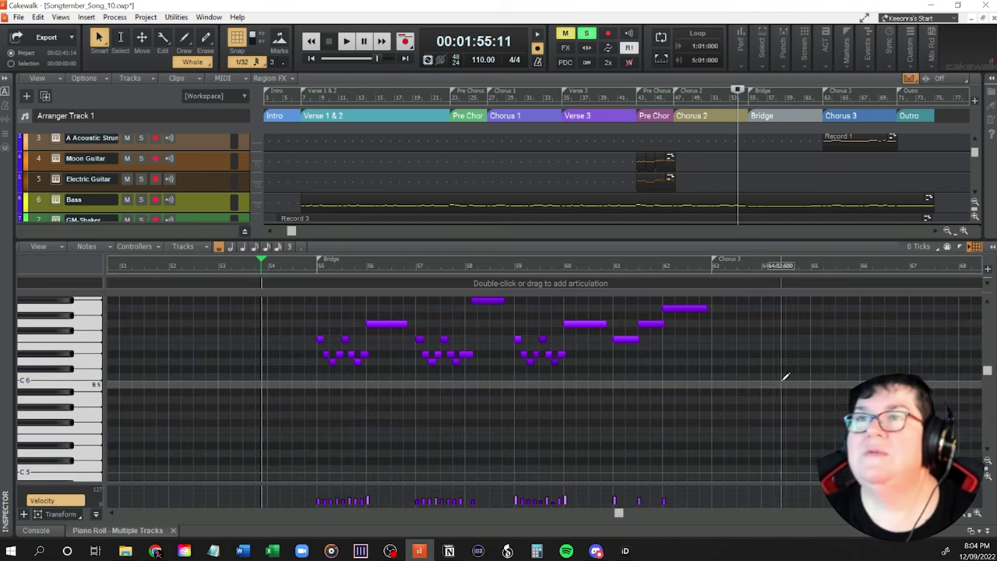
scroll(719, 400, up, 3)
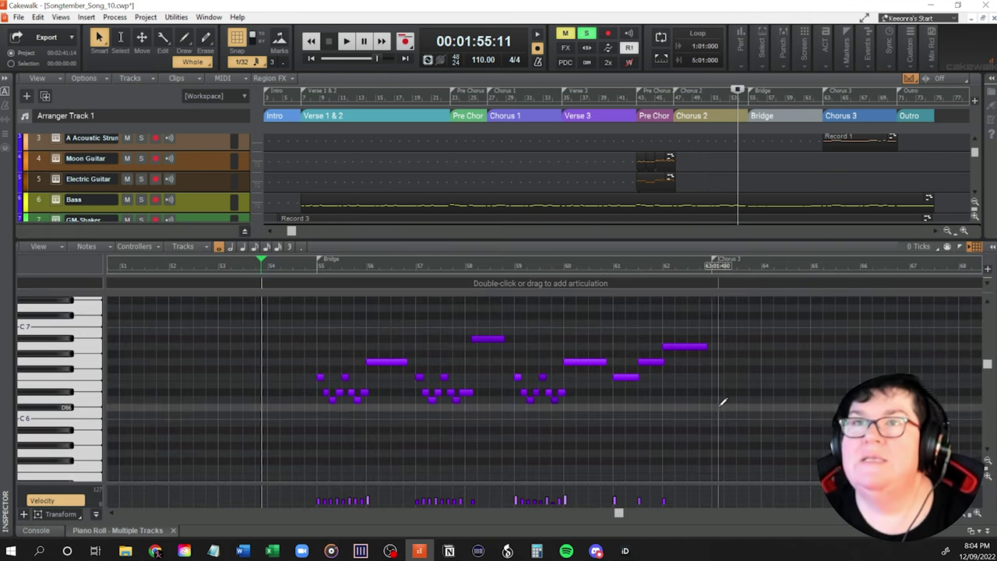
click(304, 267)
key(space)
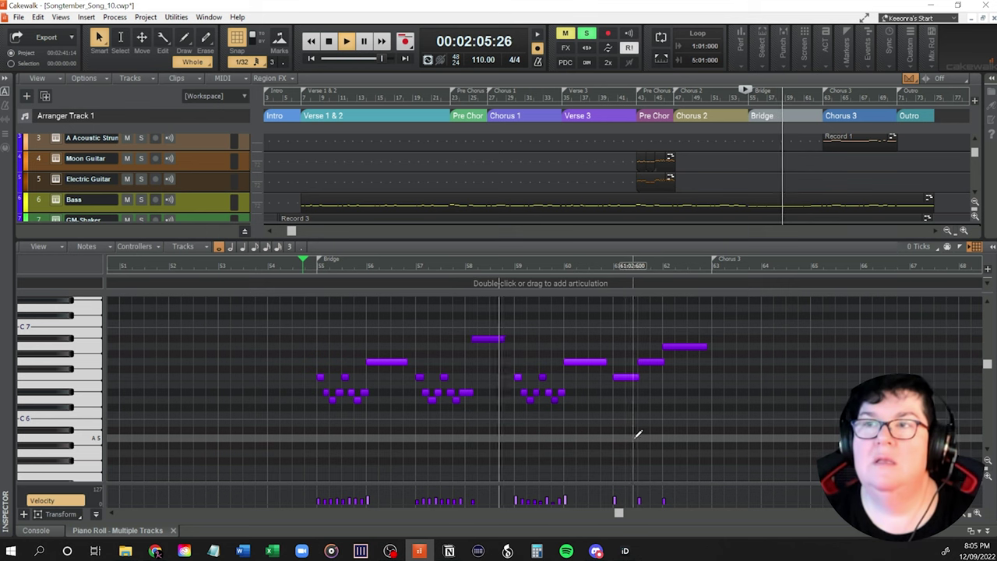
key(space)
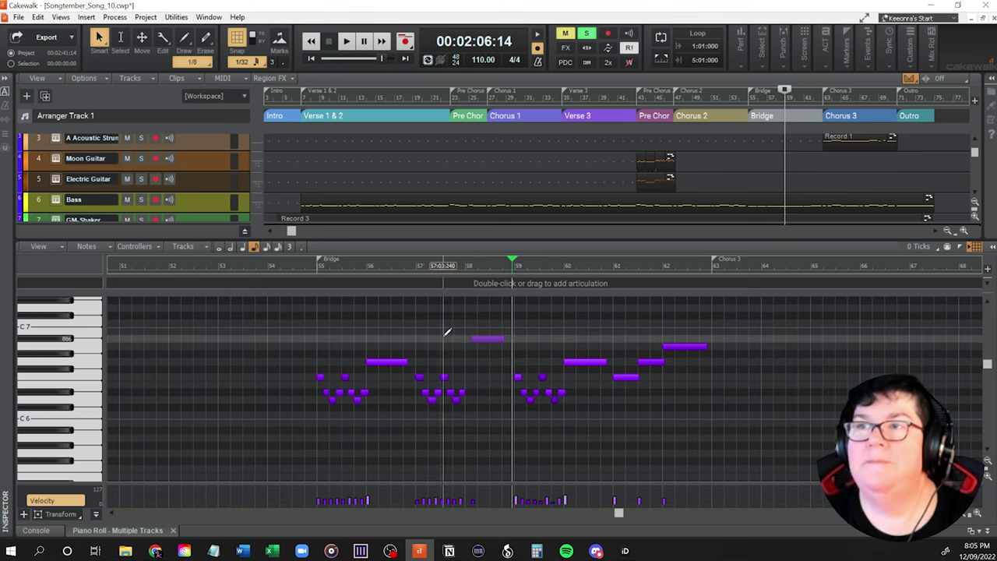
Extend the start of the long high note back to measure 58 and play the Strings part from just before the Bridge.
drag(471, 339, 465, 338)
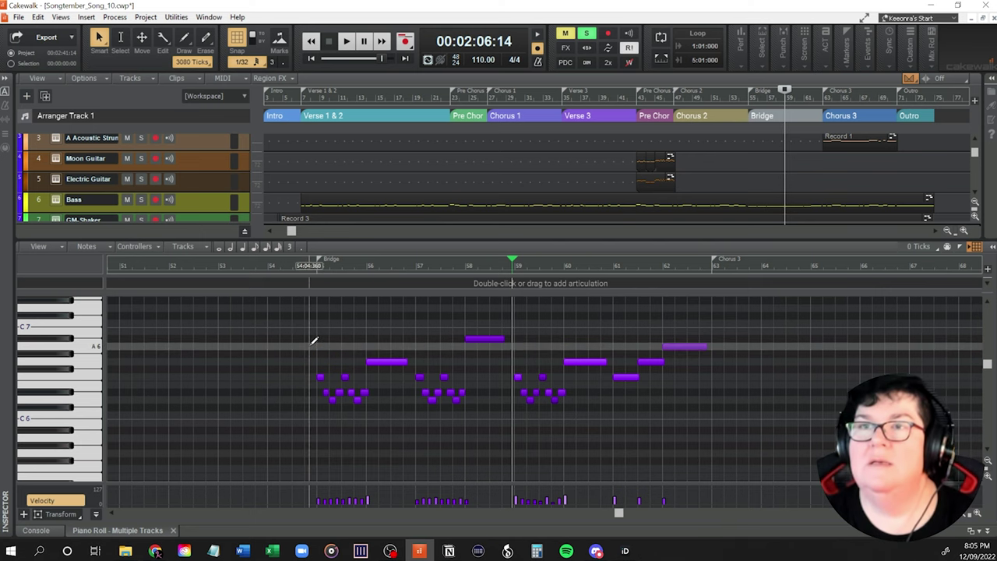
click(310, 340)
key(space)
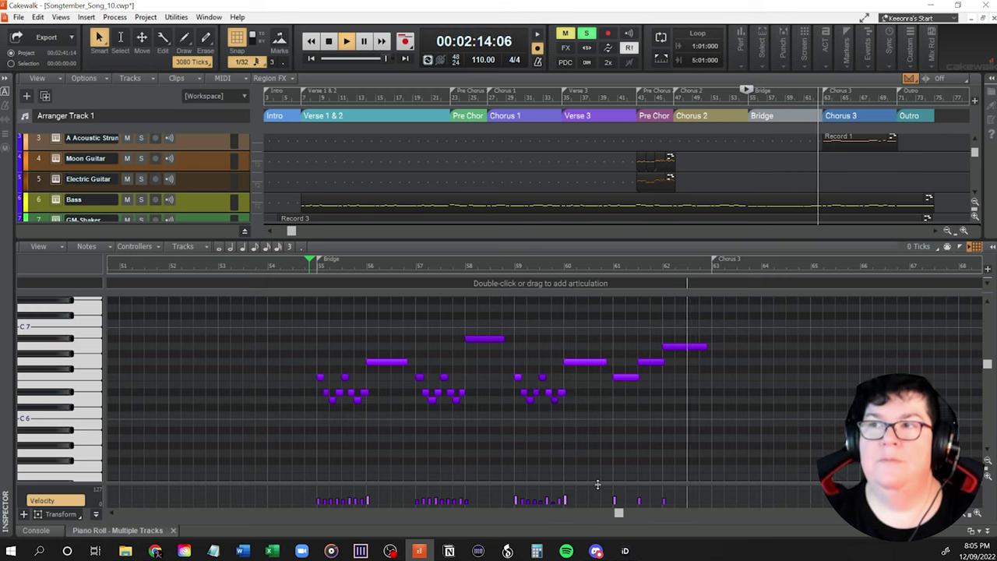
key(space)
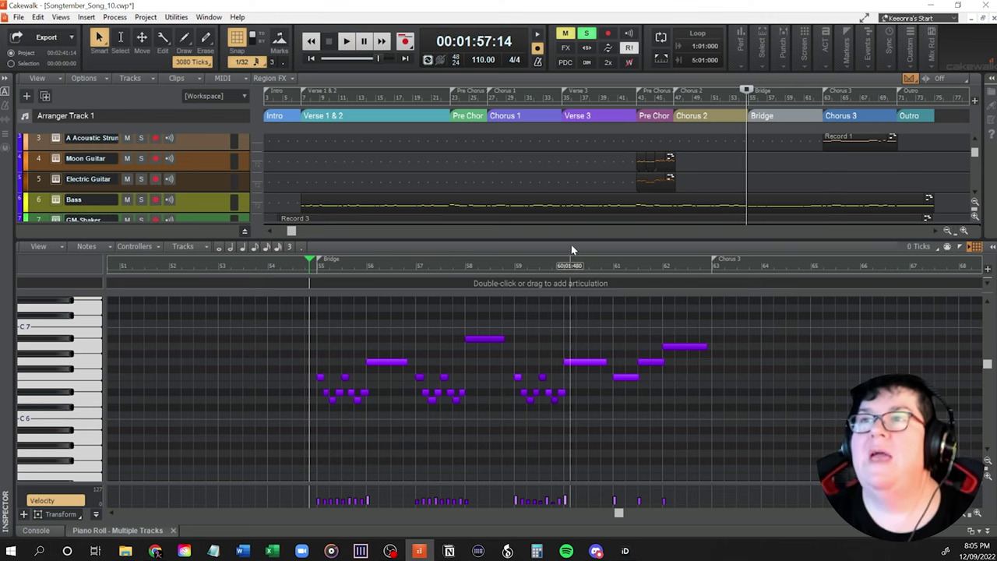
Collapse the Piano Roll, unsolo the Strings track and play the full mix from just before the Bridge into Chorus 3.
drag(572, 238, 545, 510)
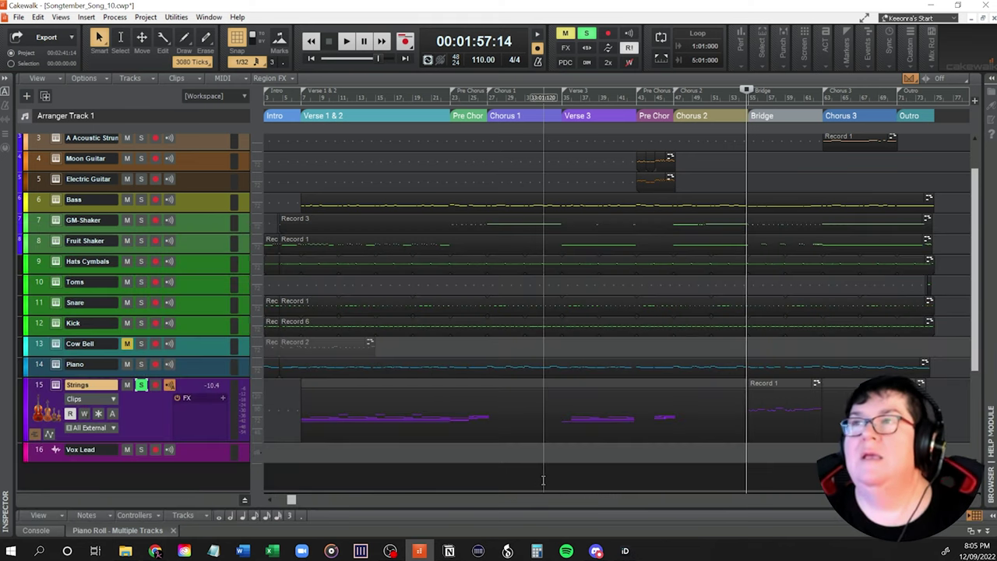
click(141, 385)
key(space)
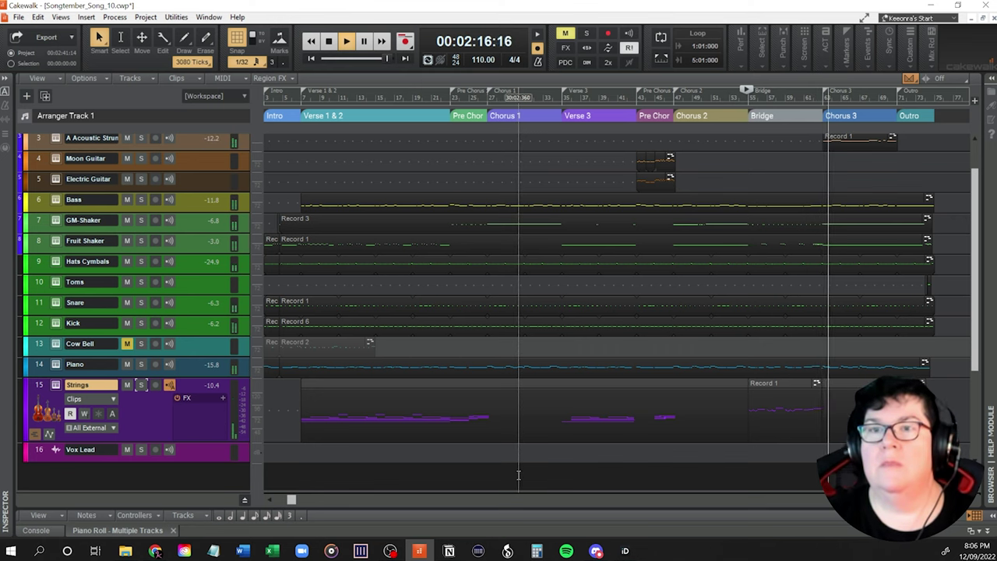
key(space)
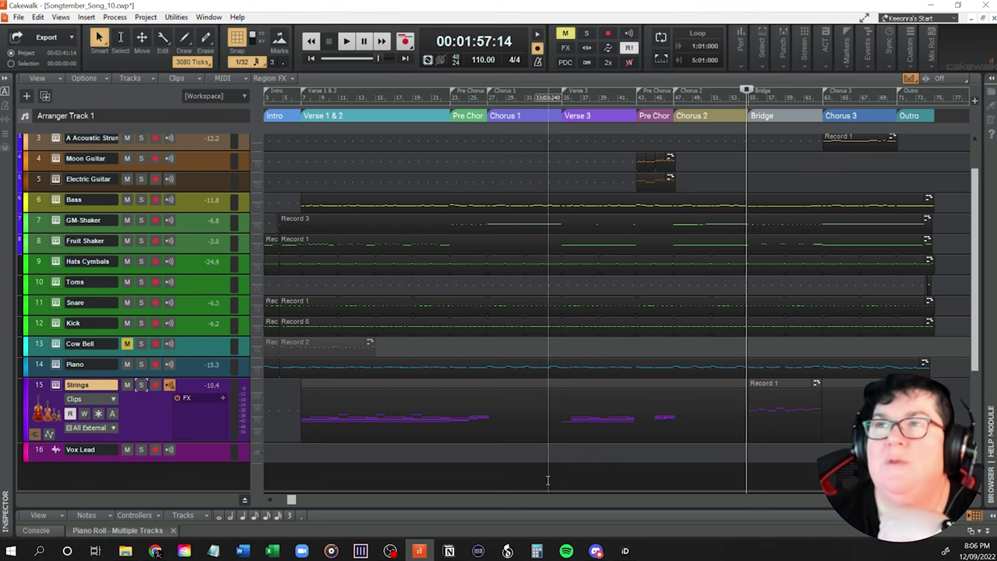
Look over the arrangement's instrument tracks, from the acoustic guitars down to Vox Lead.
scroll(556, 424, up, 2)
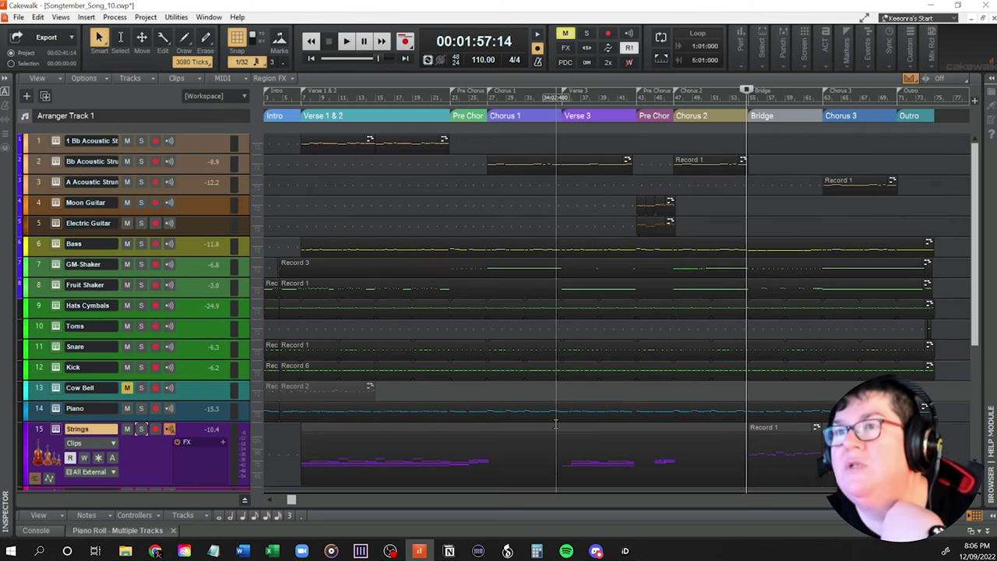
scroll(556, 423, down, 4)
scroll(558, 422, up, 4)
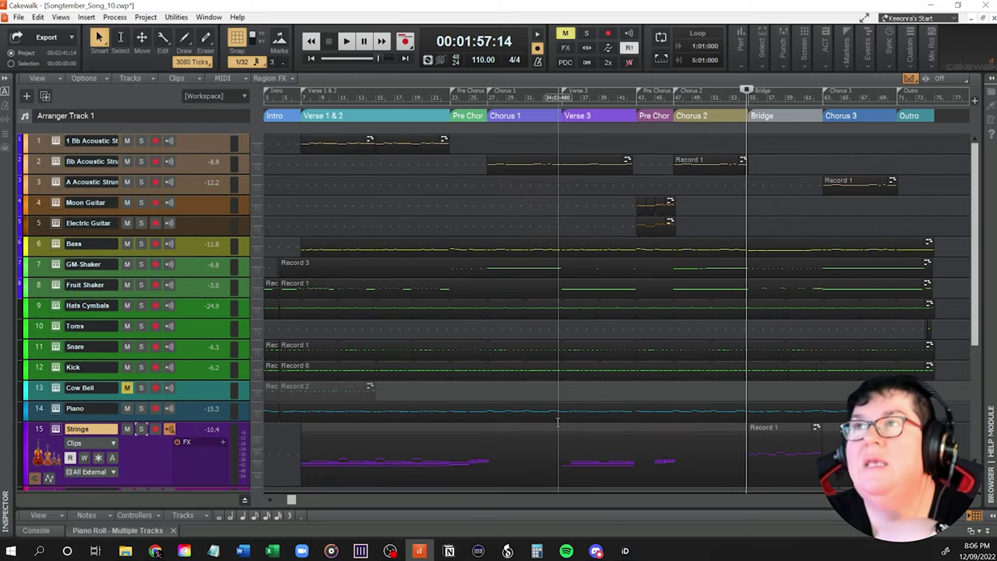
scroll(558, 422, down, 2)
scroll(558, 422, up, 2)
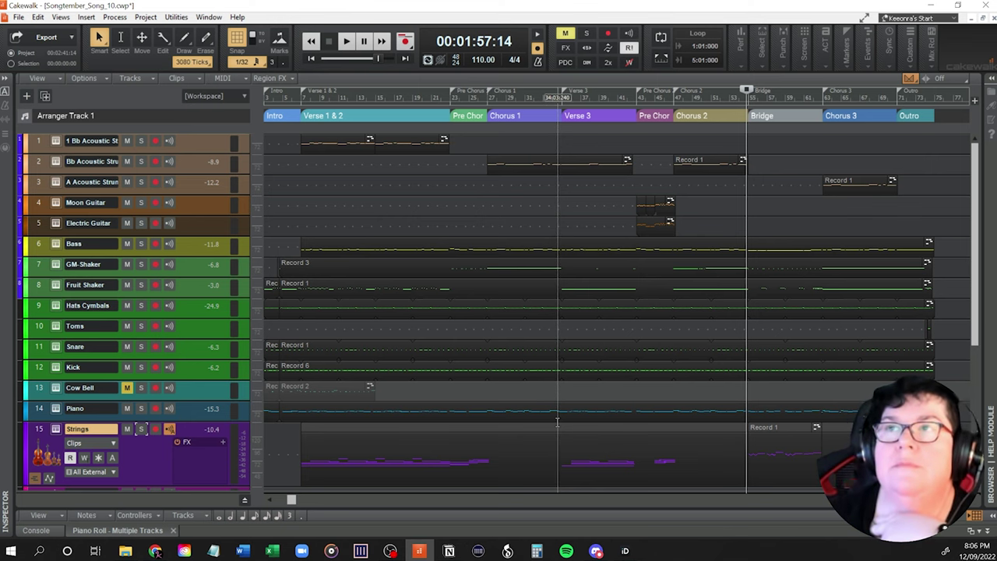
scroll(558, 422, down, 2)
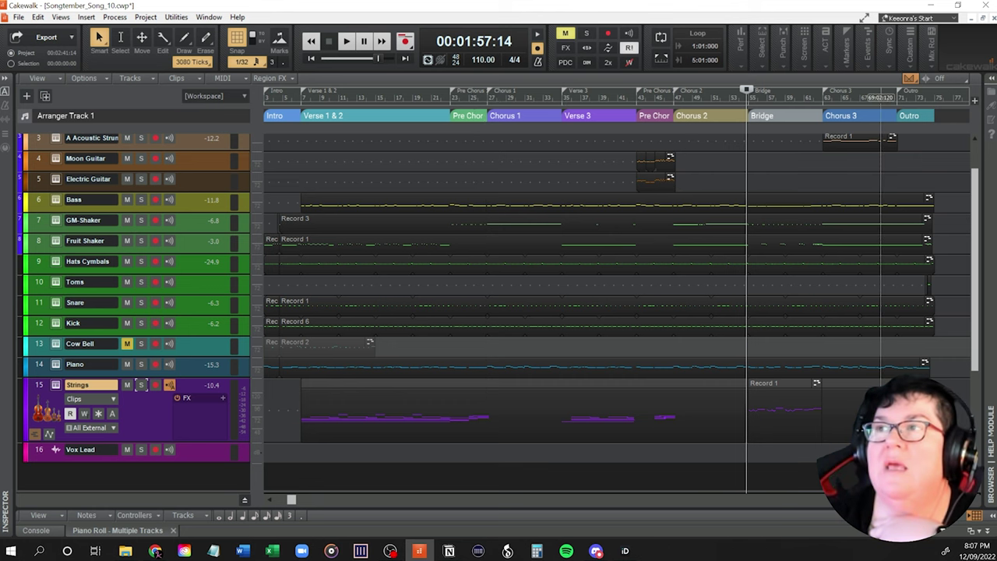
scroll(881, 389, up, 2)
scroll(881, 389, down, 2)
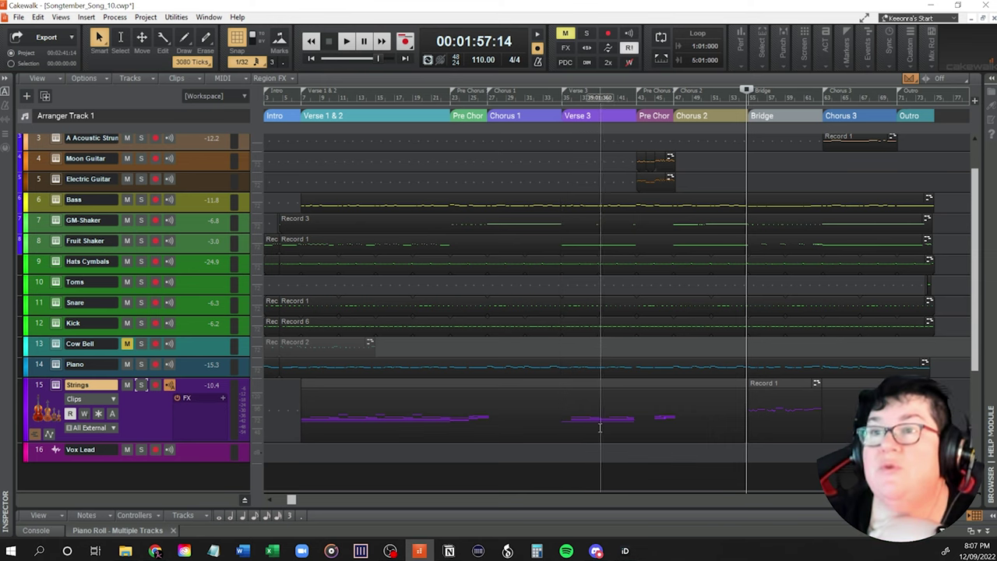
Open the long Strings clip in the Piano Roll just before Verse 3 and bring its chord notes around C4 to C5 into view.
click(558, 422)
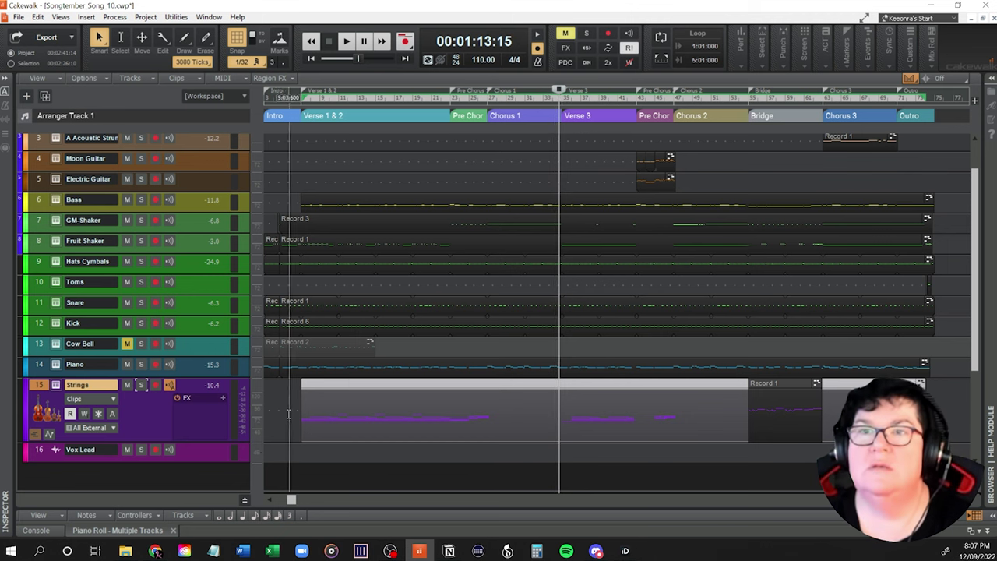
click(364, 387)
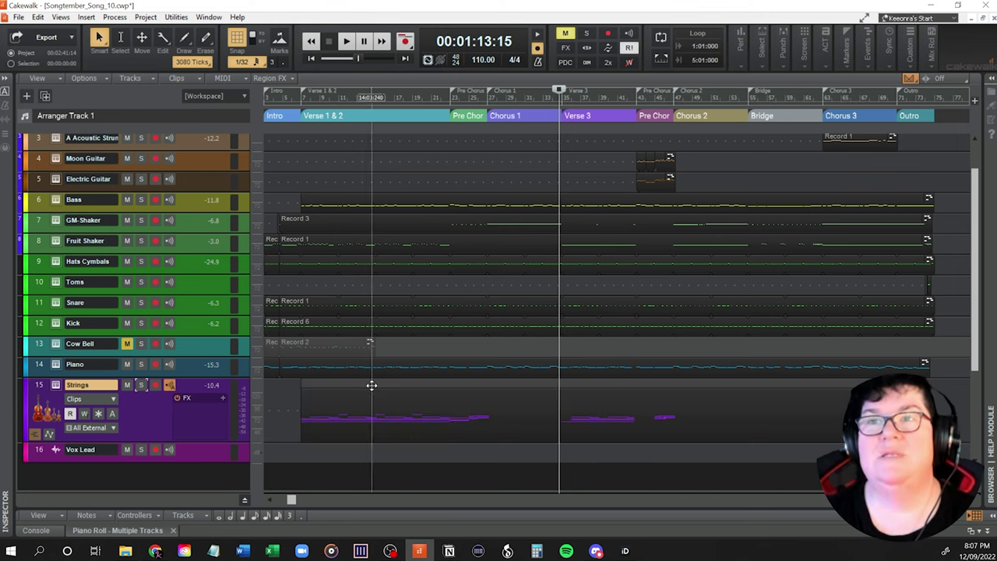
click(394, 390)
click(394, 394)
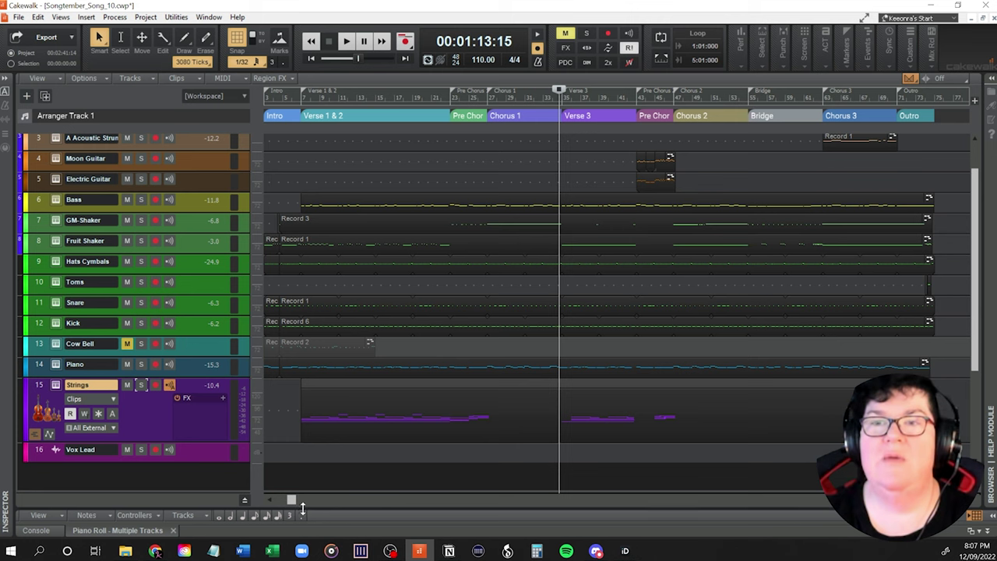
drag(302, 508, 342, 231)
scroll(364, 361, up, 3)
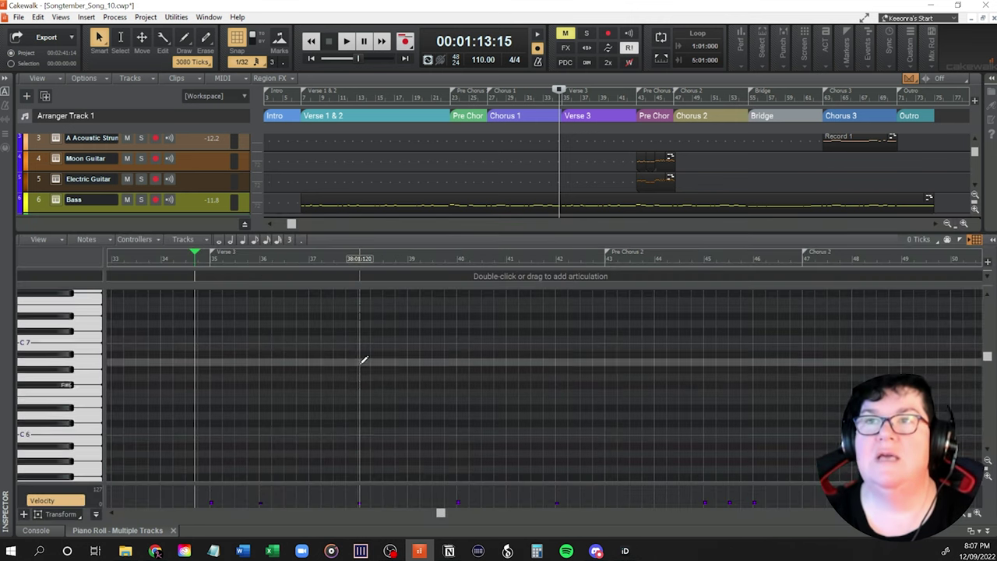
scroll(253, 464, down, 10)
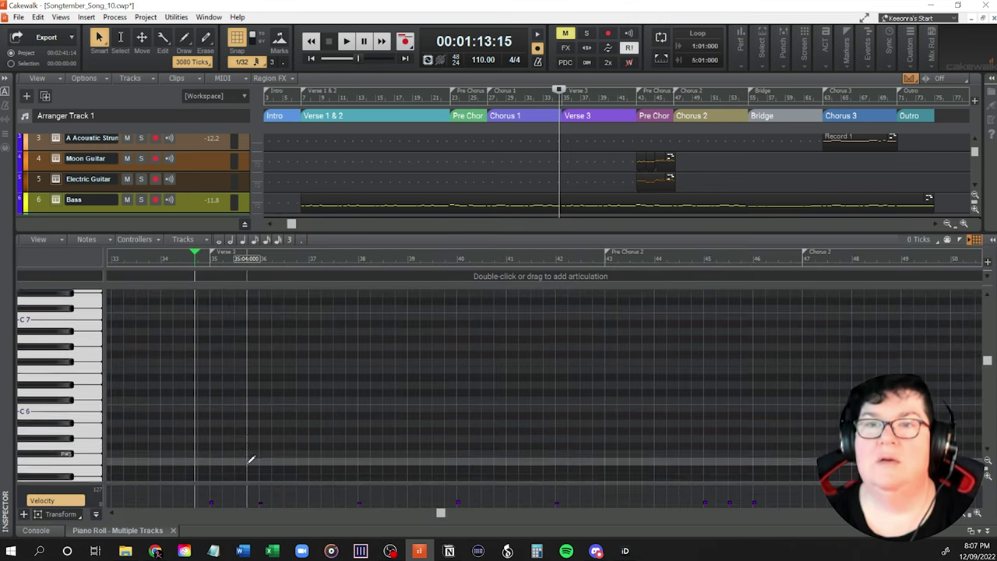
scroll(269, 410, down, 1)
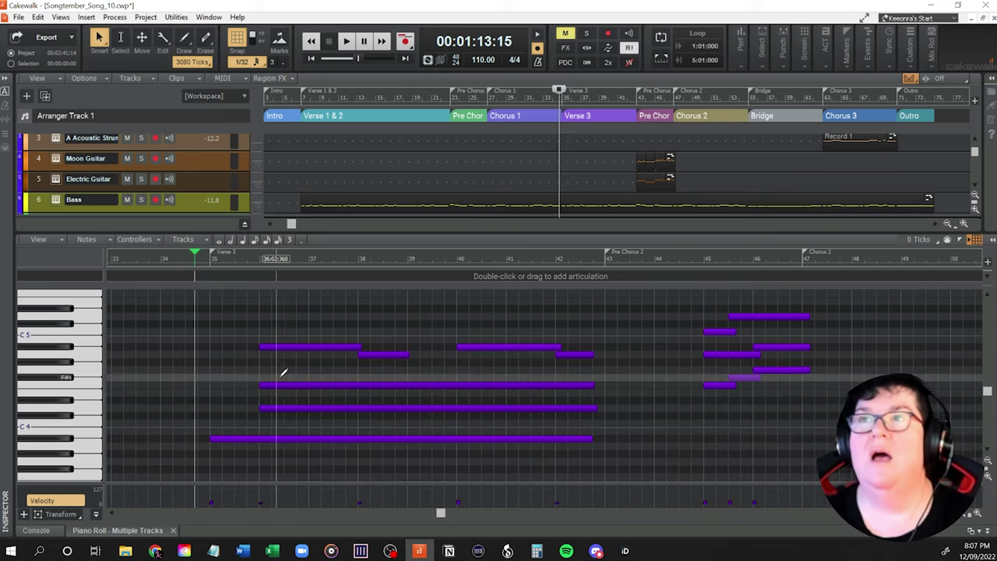
scroll(605, 358, down, 1)
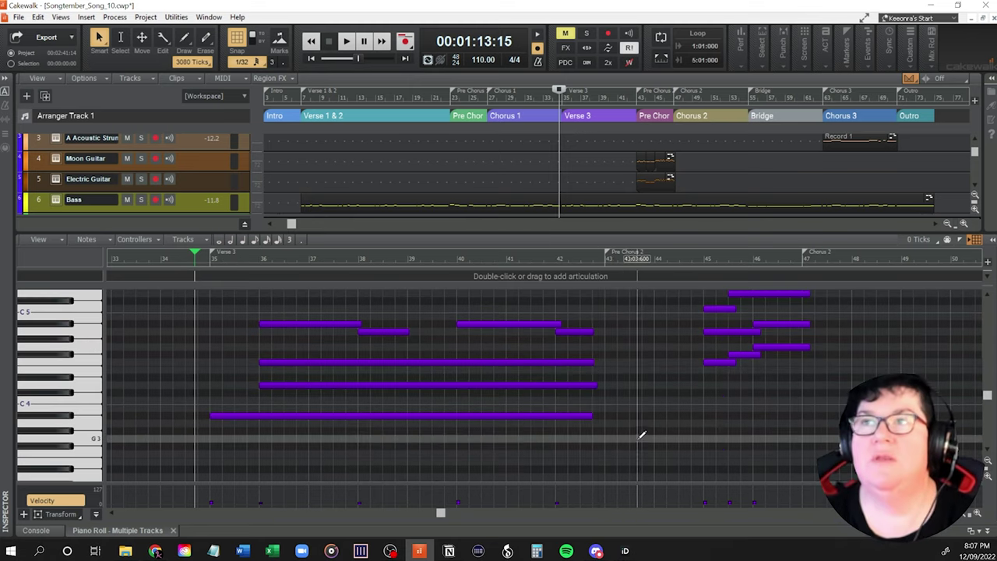
Play from just before Verse 3 through Pre Chorus 2, soloing the Strings track during playback.
key(space)
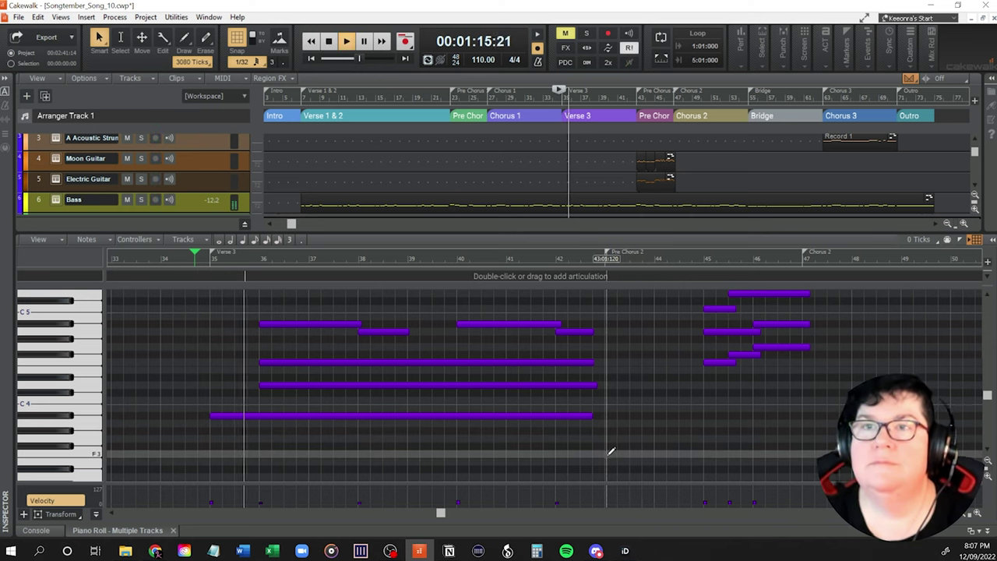
scroll(656, 436, up, 1)
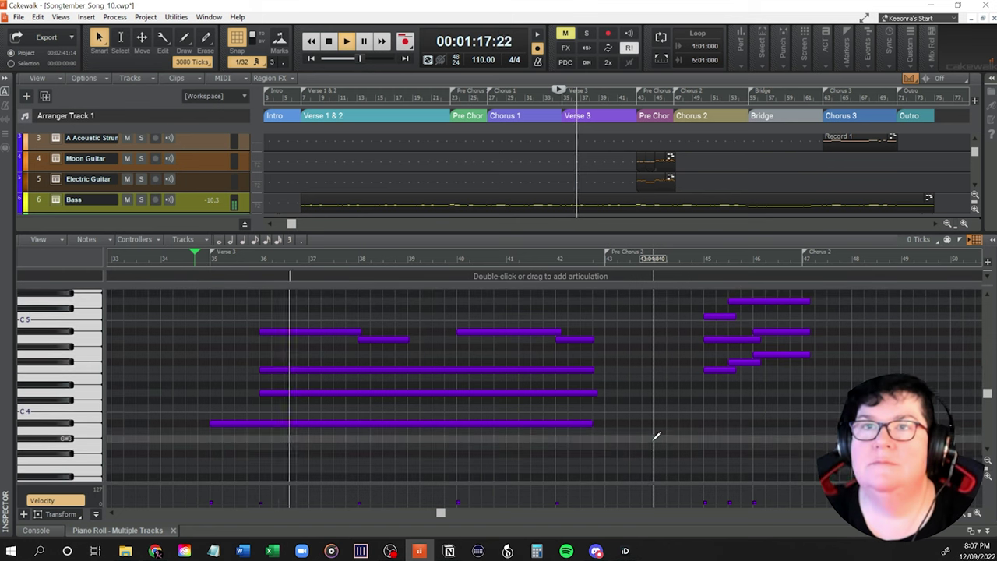
scroll(308, 148, down, 4)
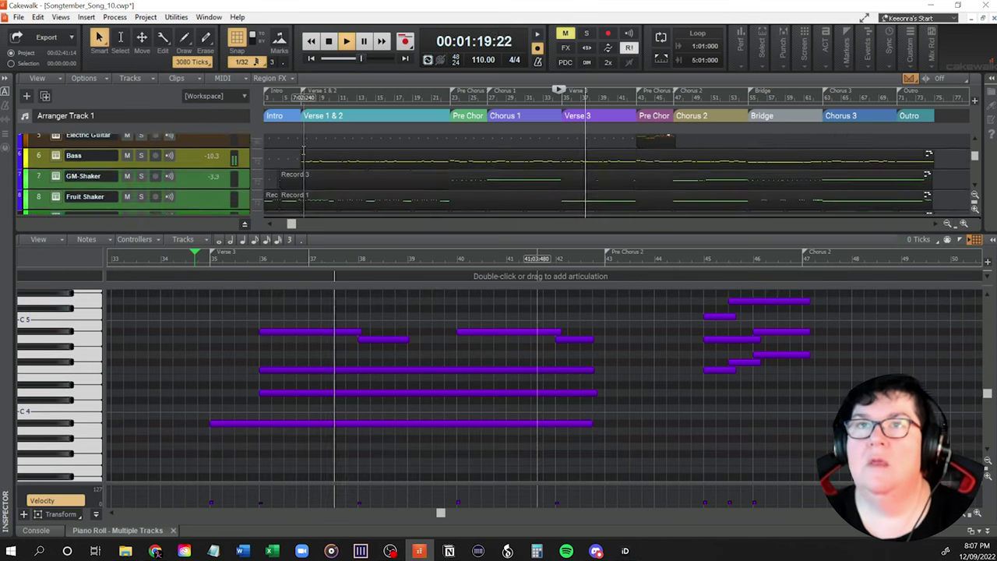
scroll(246, 179, down, 2)
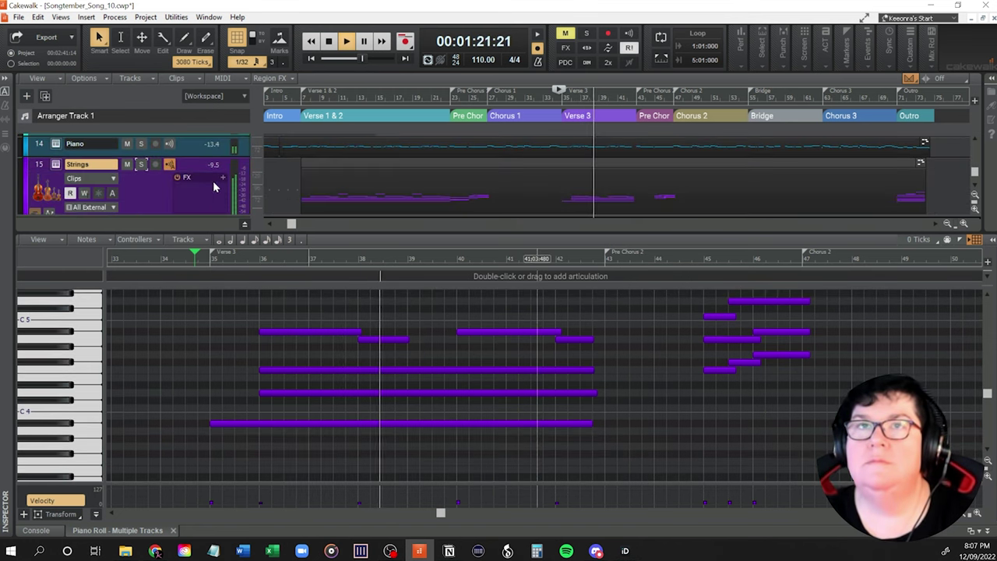
click(141, 164)
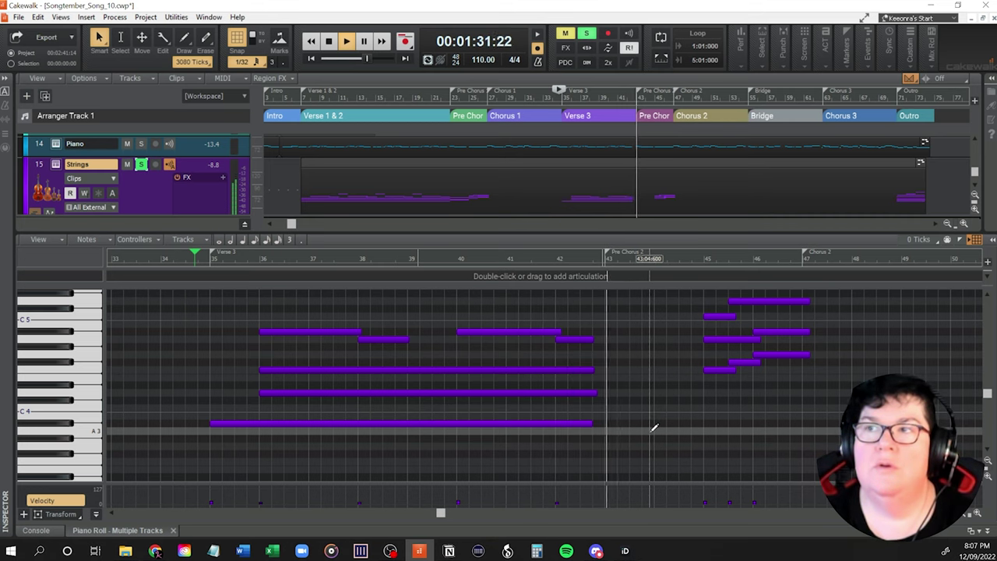
scroll(652, 428, up, 2)
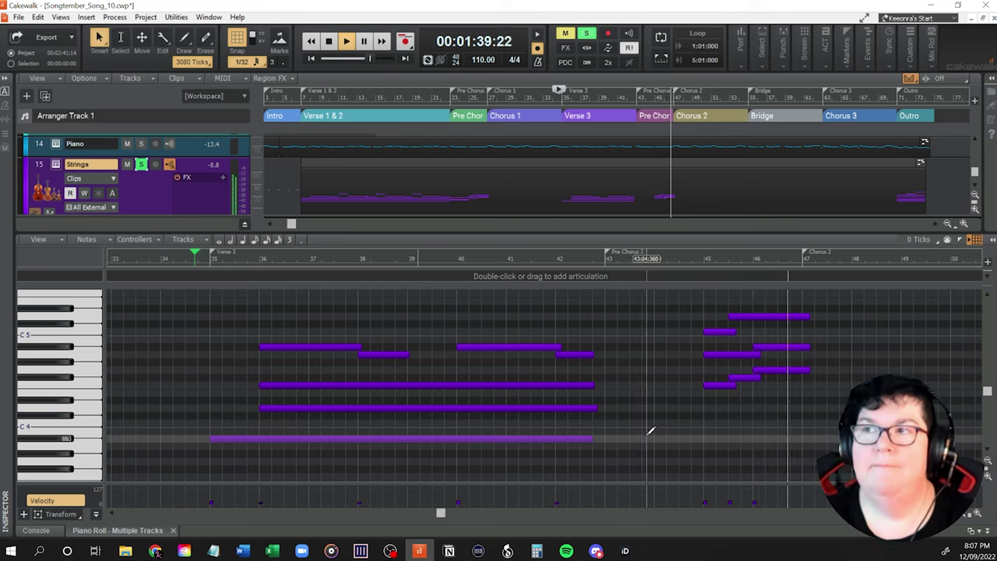
key(space)
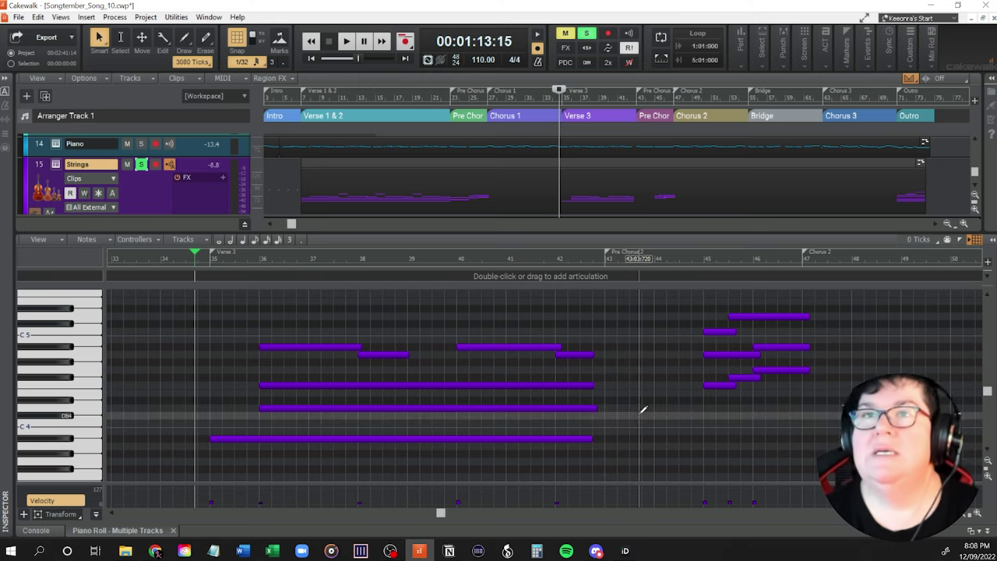
Move playback to just before Verse 1 & 2 and listen to the opening of the soloed Strings part twice.
scroll(641, 411, up, 1)
scroll(641, 415, down, 3)
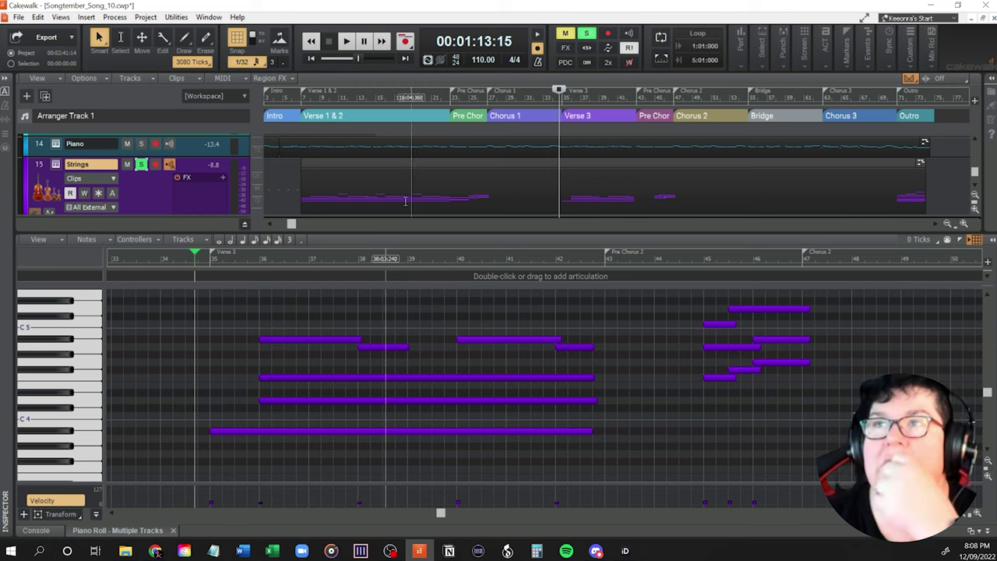
key(space)
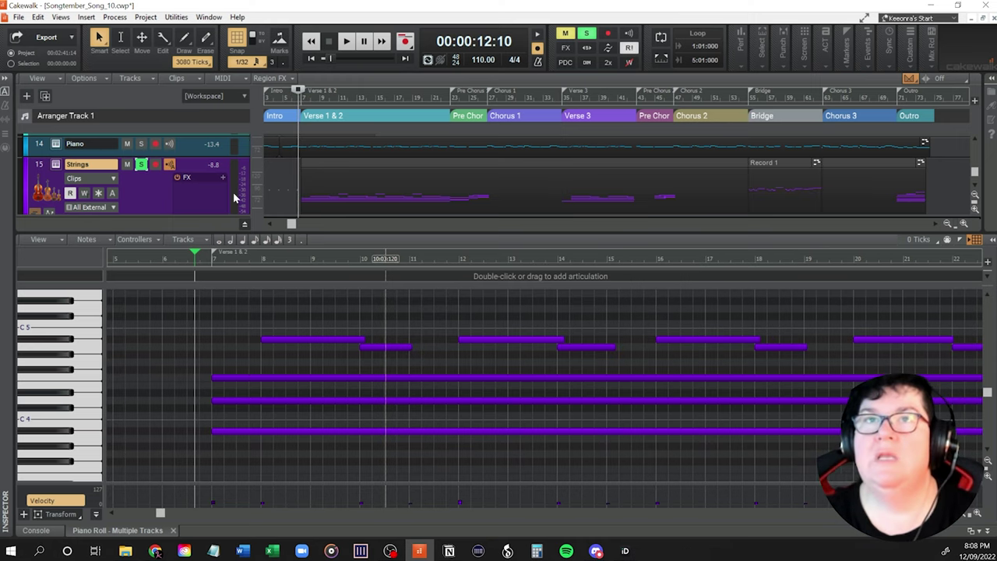
key(space)
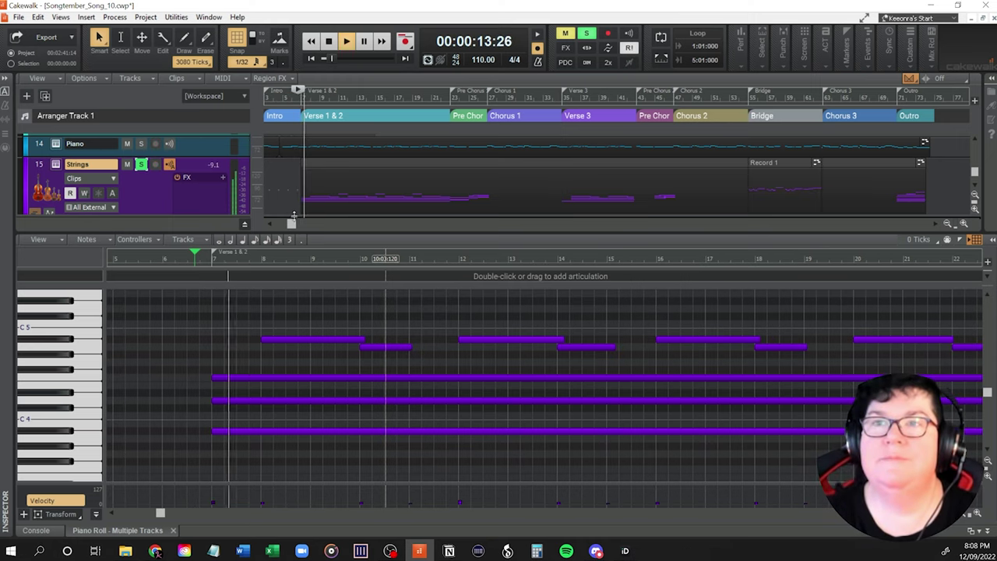
scroll(390, 327, up, 1)
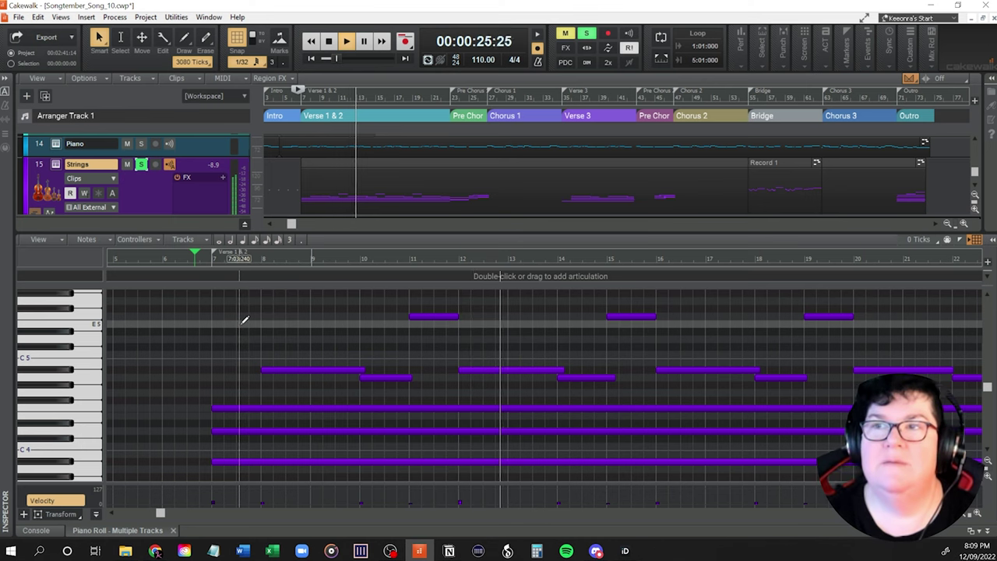
key(space)
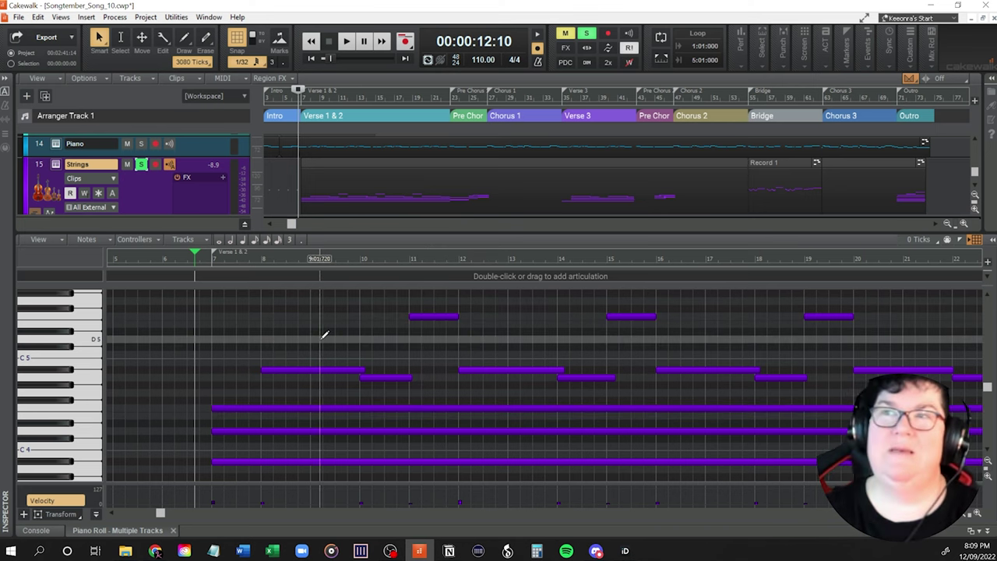
key(space)
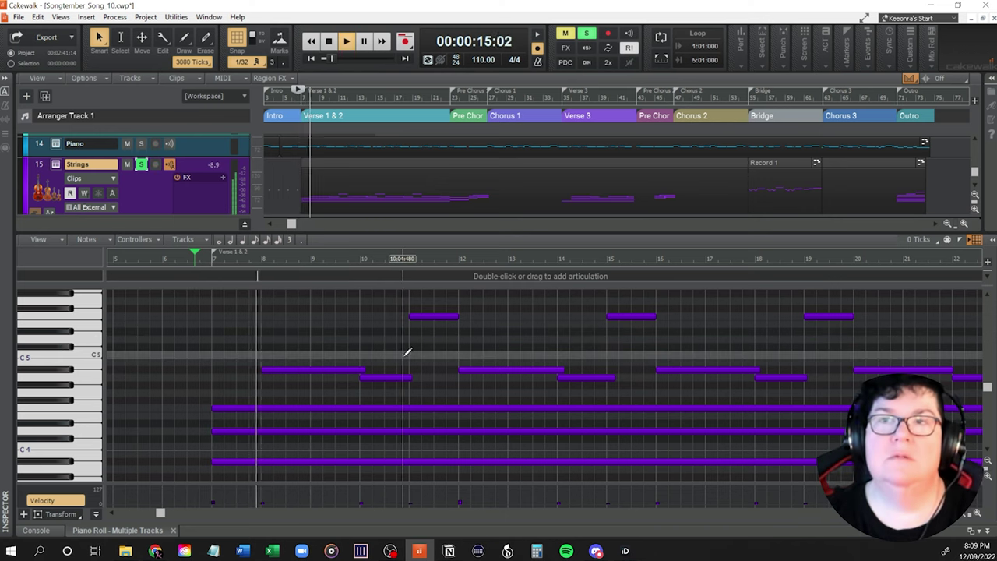
key(space)
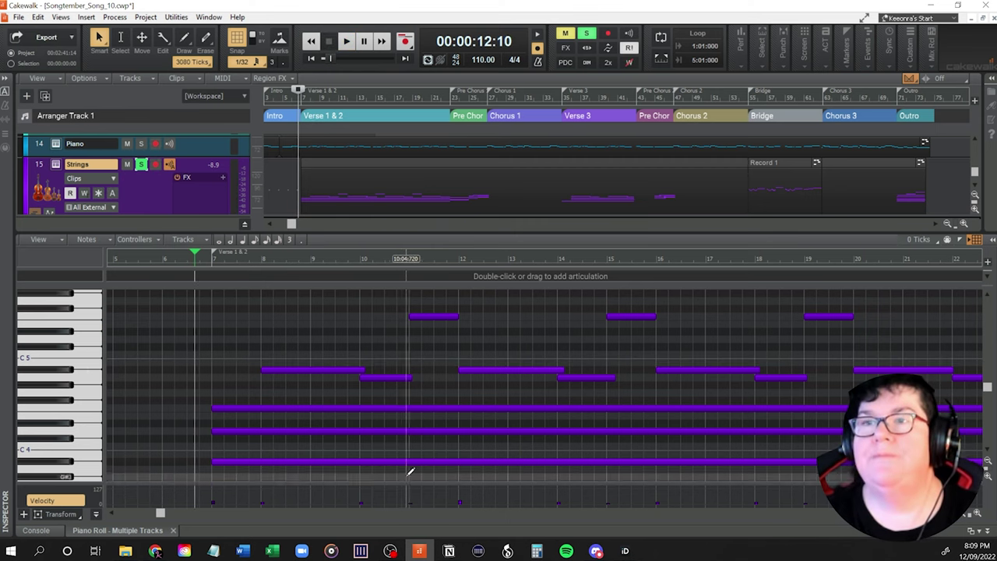
Play the soloed Strings notes from measure 22 through Pre Chorus 1 to the start of Chorus 1.
drag(160, 517, 302, 530)
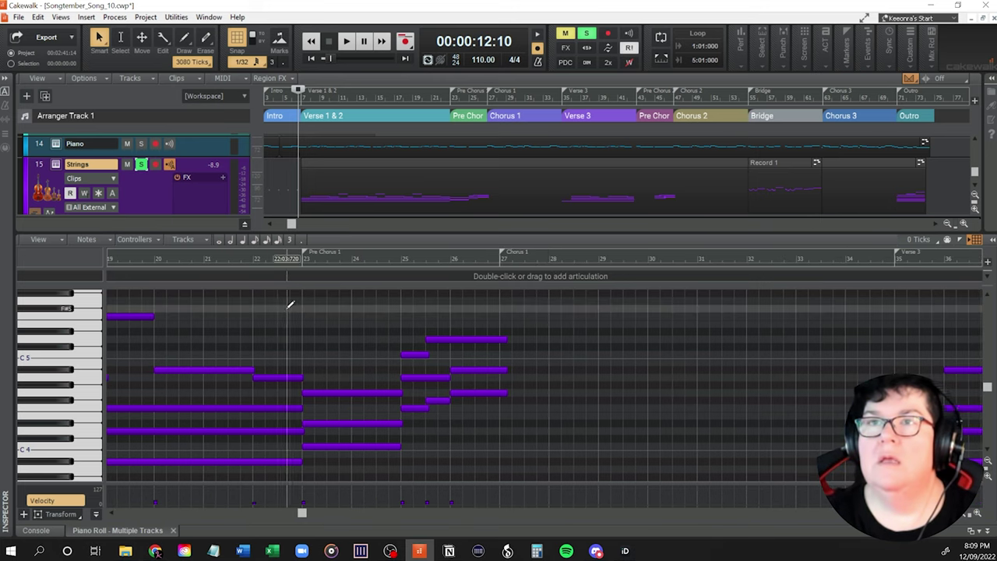
click(276, 319)
key(space)
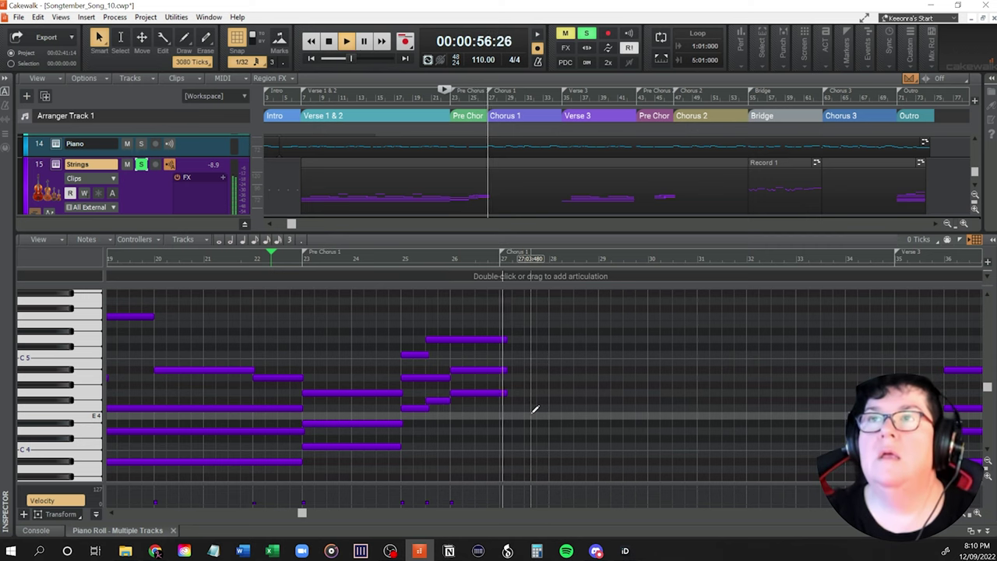
key(space)
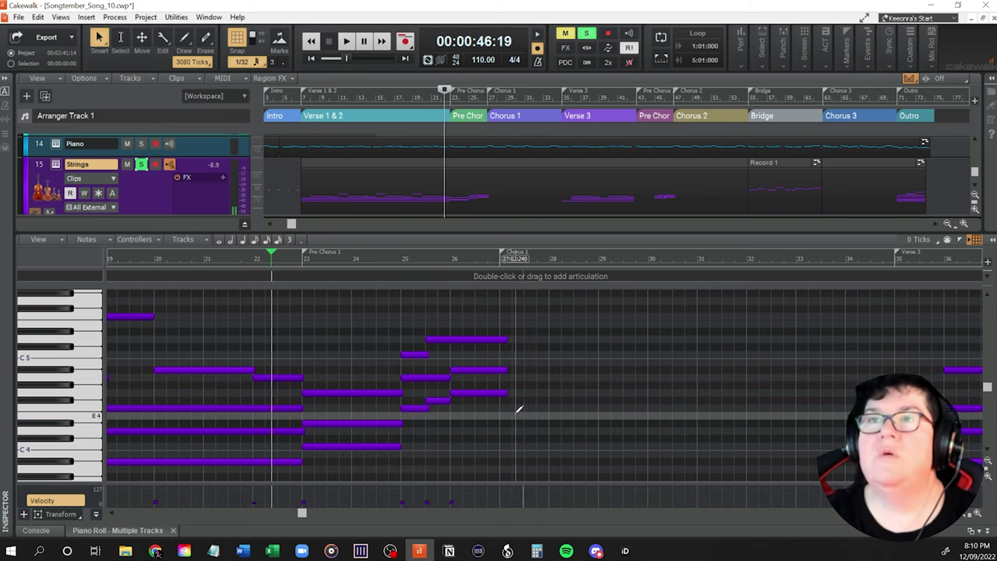
Show the Verse 3 Strings notes in the Piano Roll and place the playback position just before measure 35.
drag(304, 514, 400, 516)
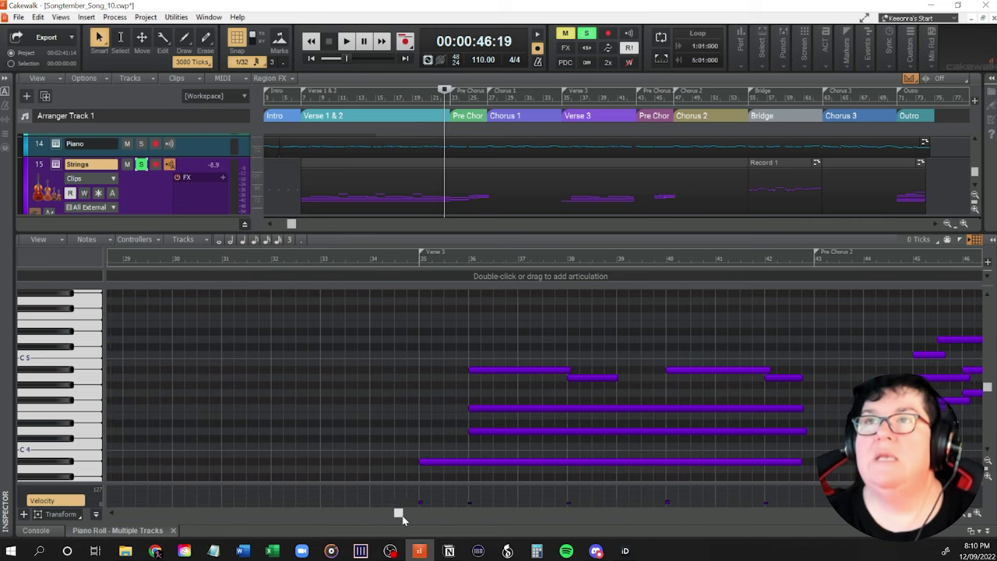
click(406, 414)
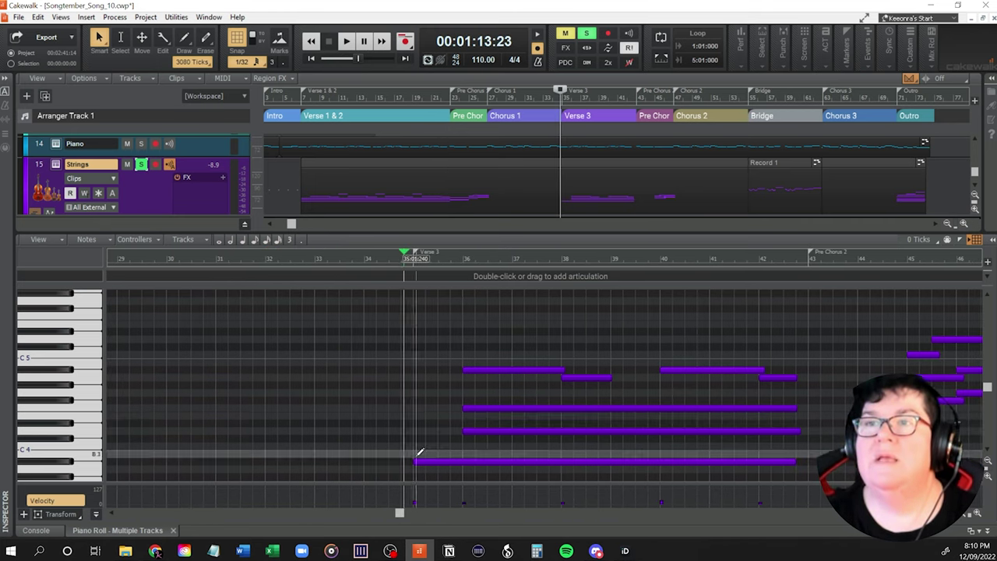
scroll(392, 445, up, 3)
scroll(392, 445, down, 3)
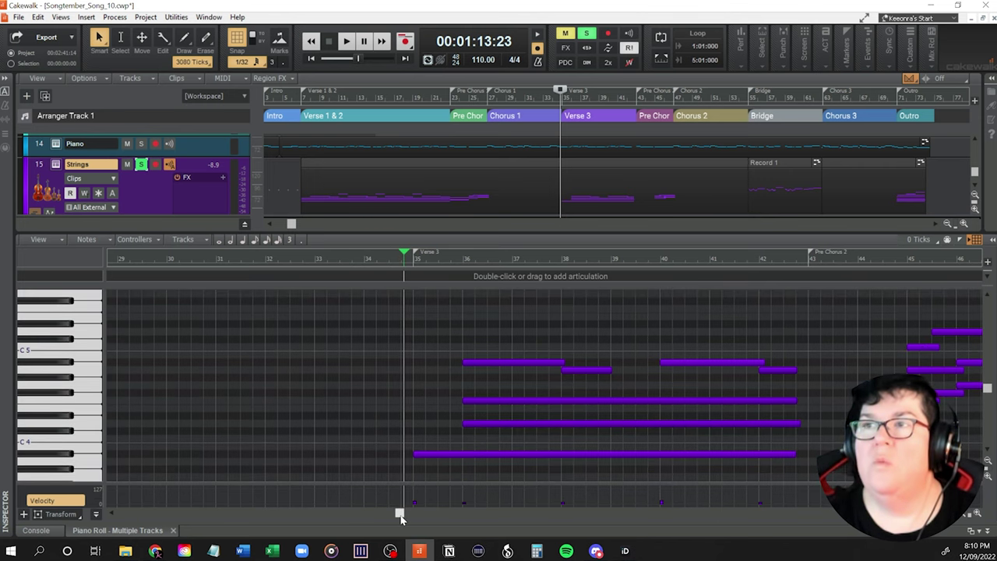
Copy the high F5 Strings note at measure 11 in Verse 1 & 2 to measures 39 and 43.
drag(401, 519, 193, 543)
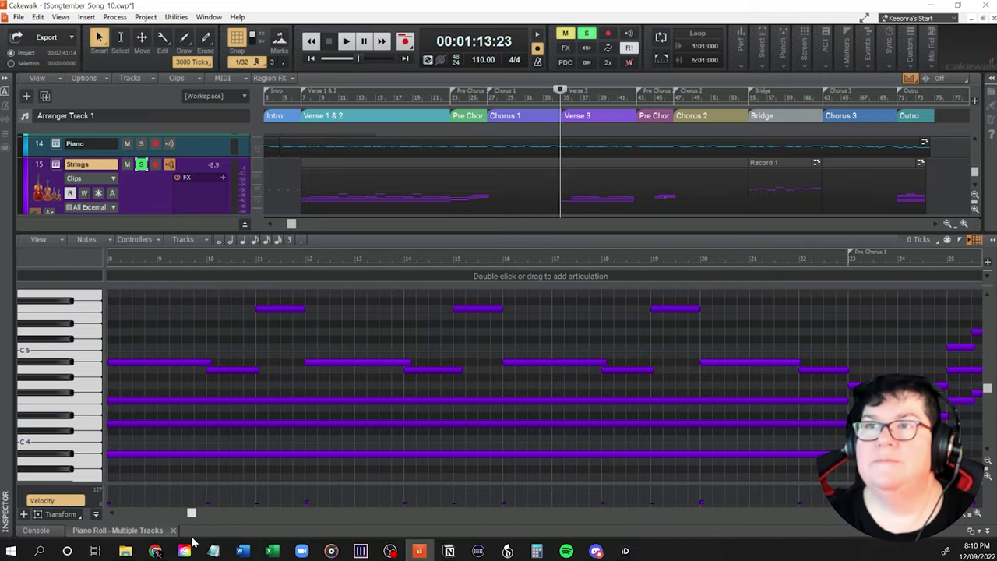
click(292, 309)
drag(195, 516, 436, 519)
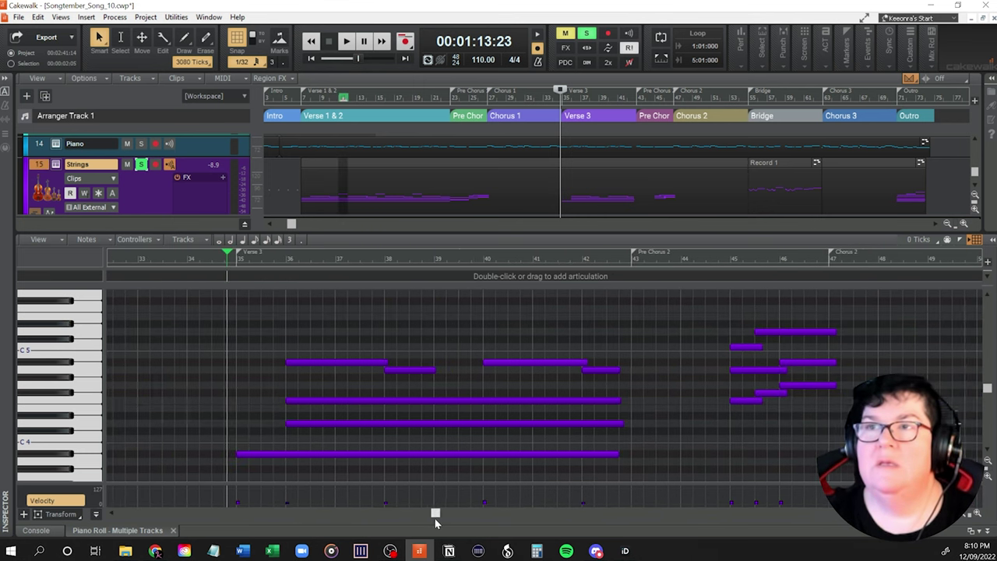
click(437, 319)
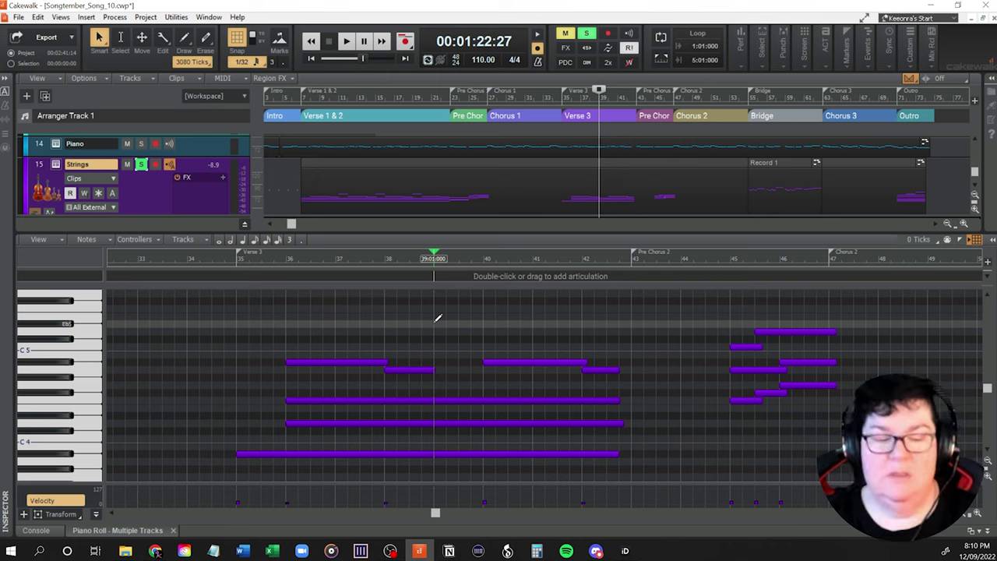
drag(436, 512, 144, 513)
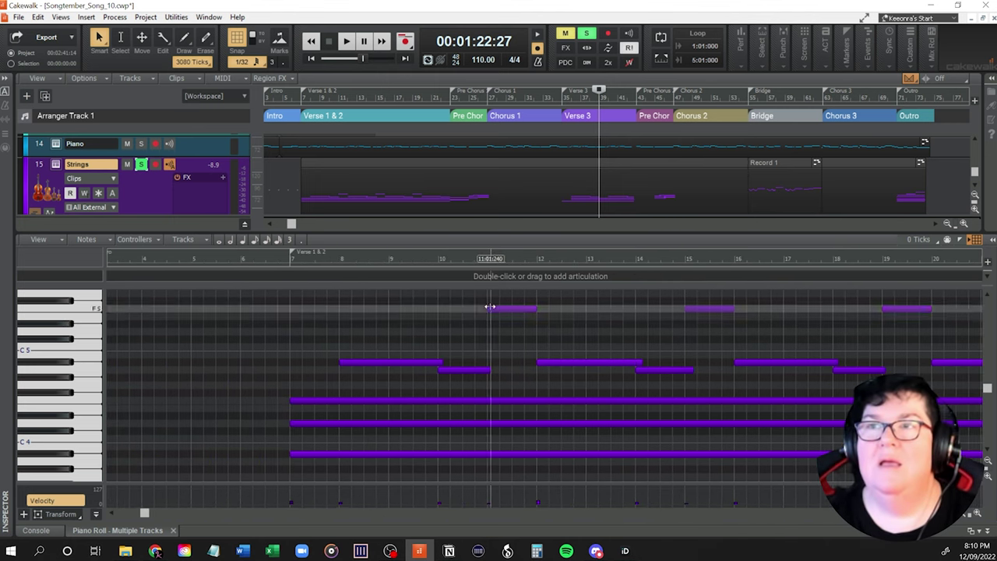
click(534, 309)
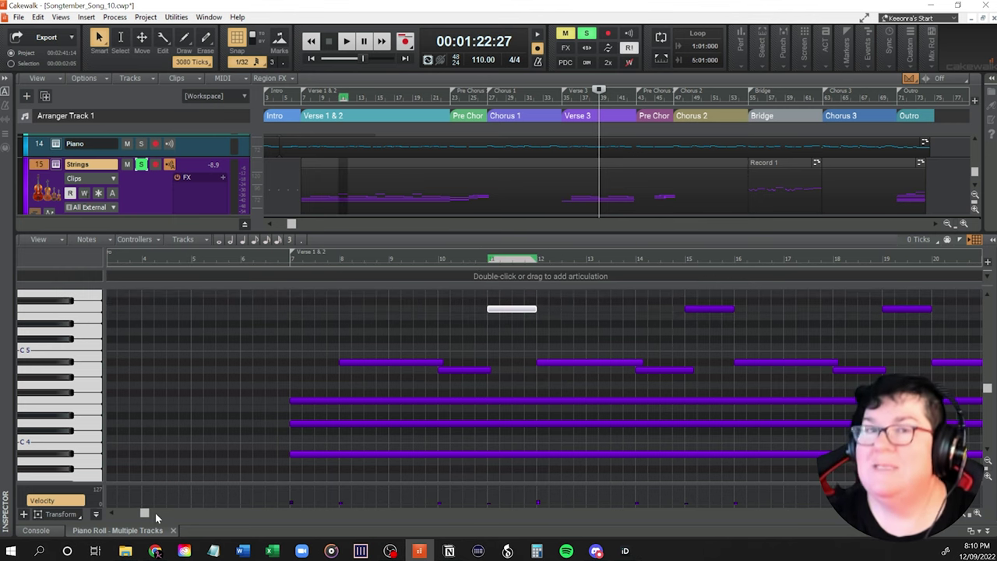
drag(143, 514, 459, 524)
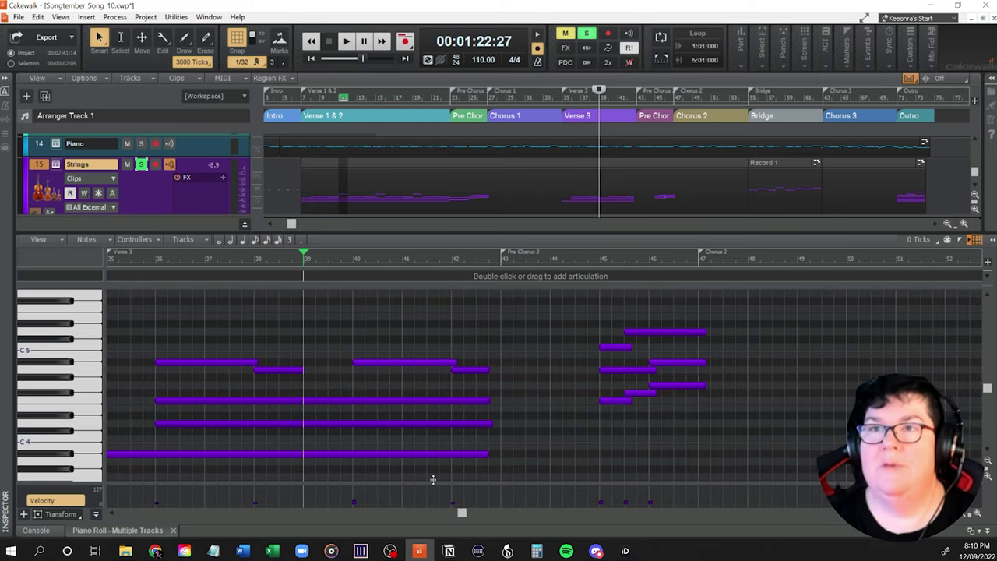
drag(308, 254, 304, 251)
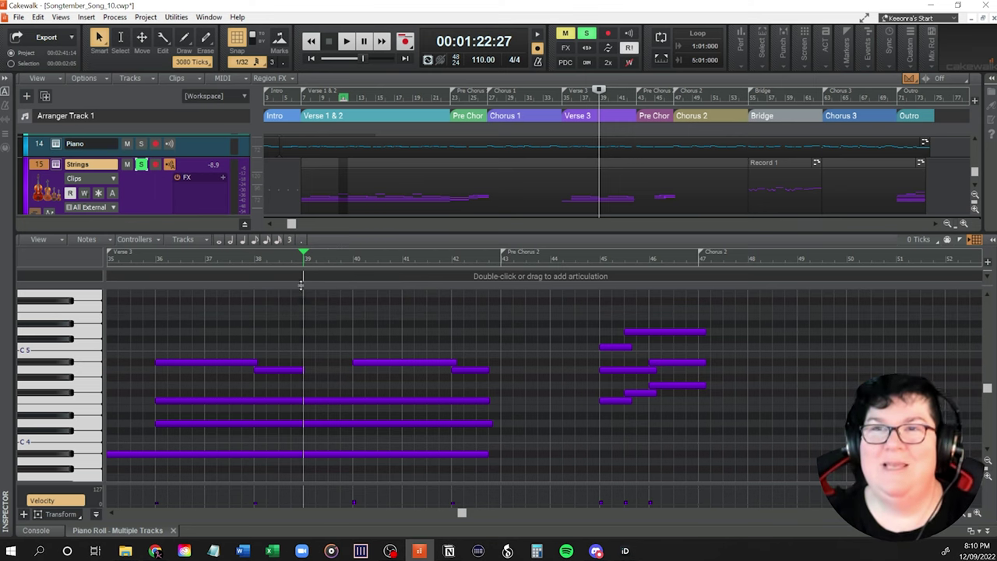
click(342, 311)
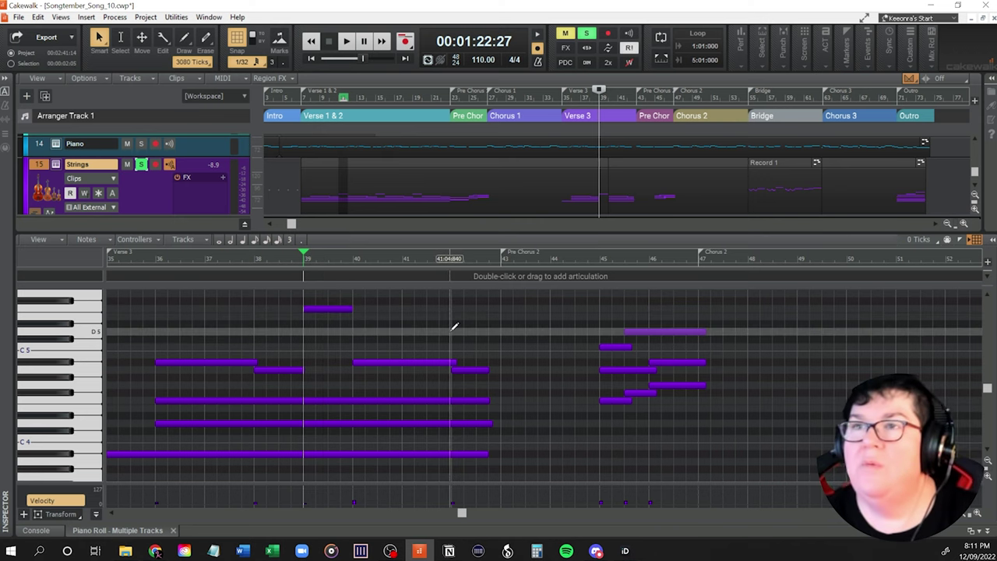
click(504, 318)
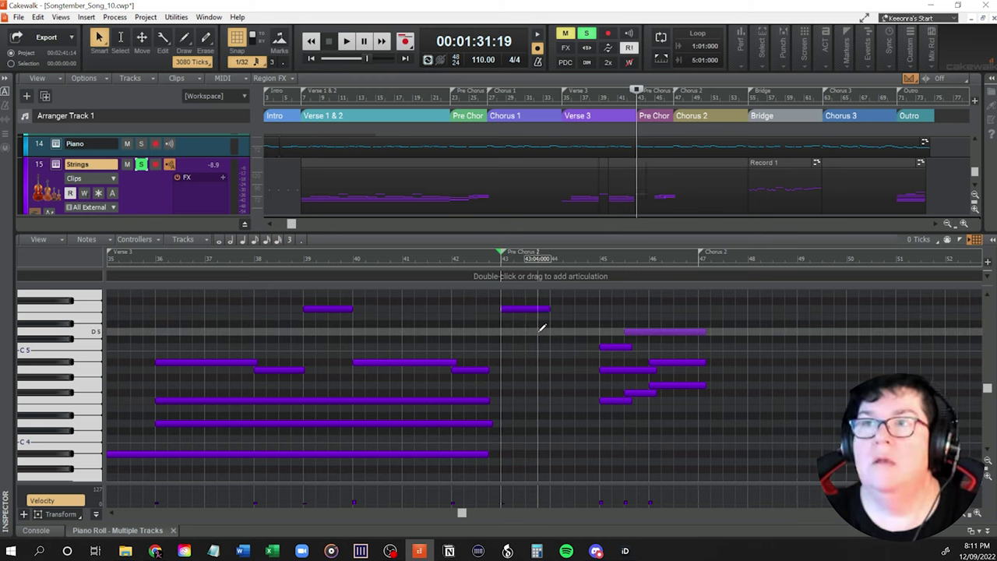
drag(478, 369, 503, 366)
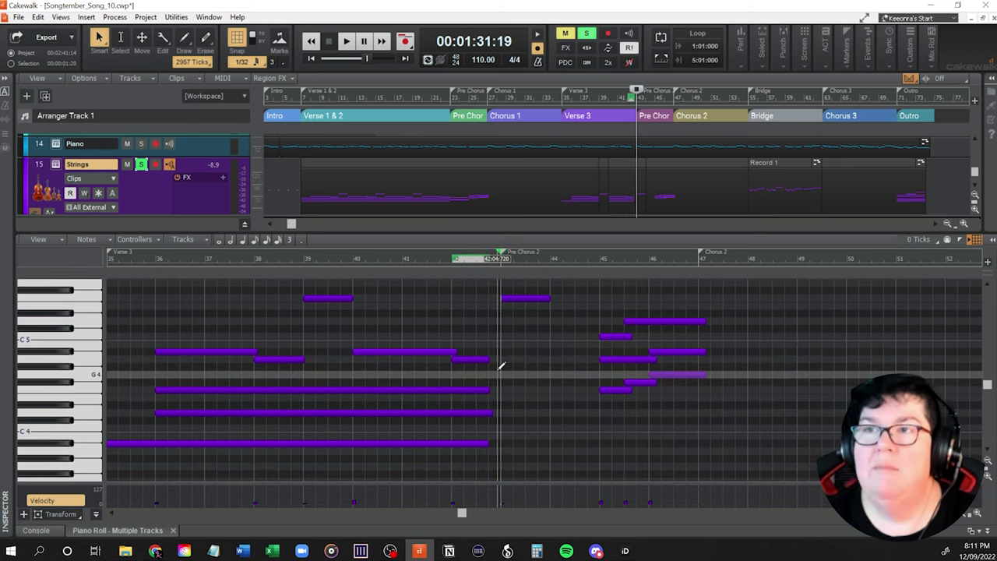
click(474, 361)
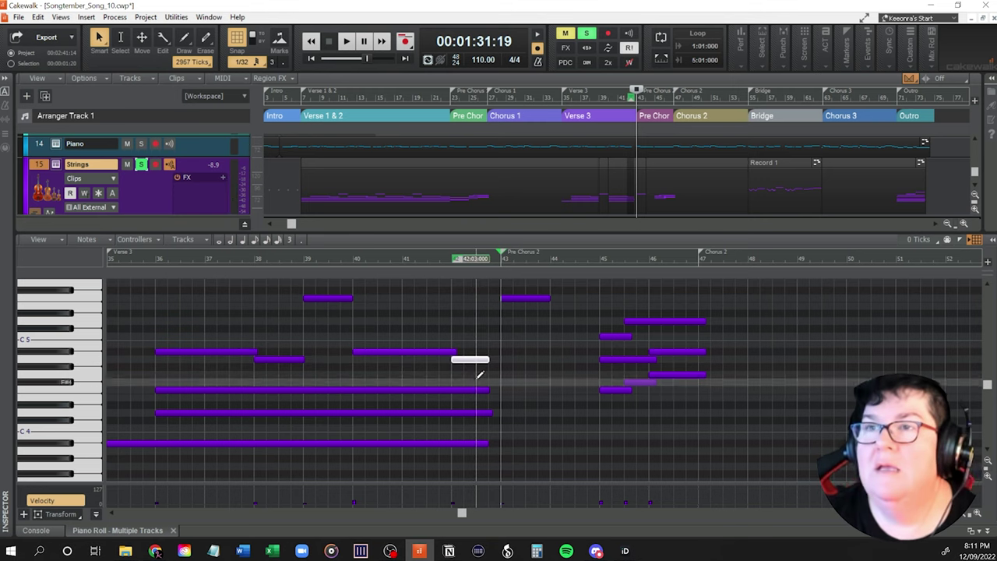
click(471, 395)
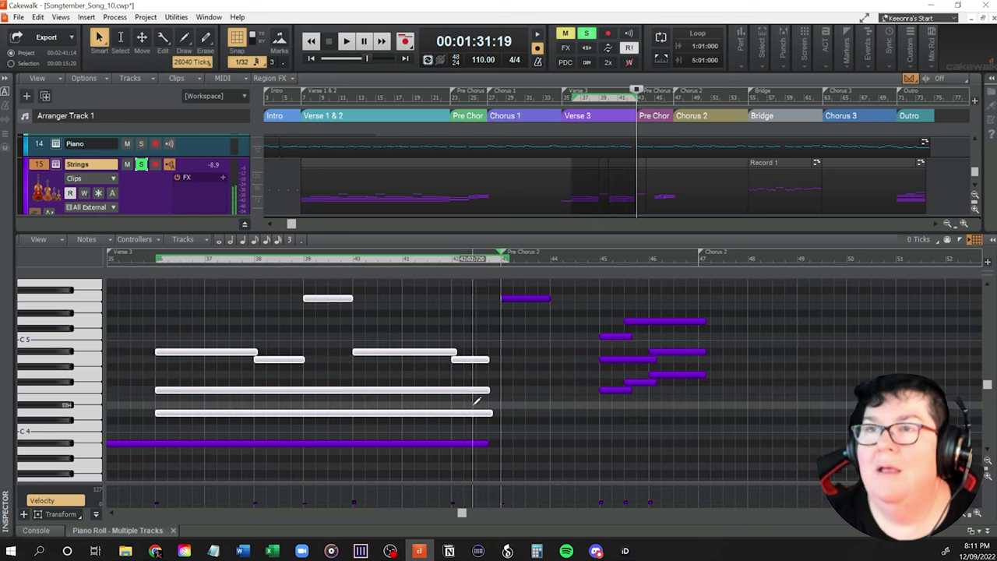
drag(489, 359, 481, 359)
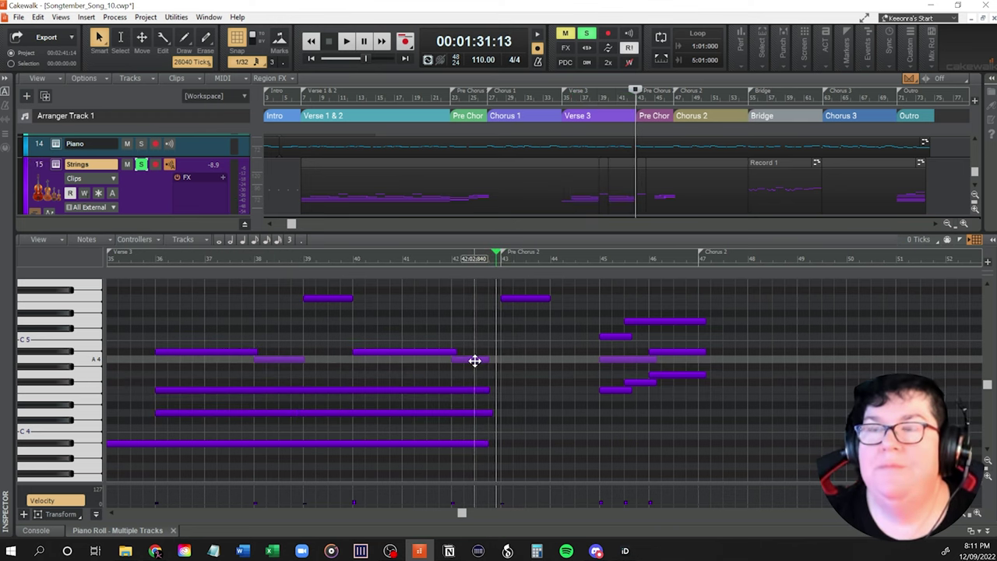
Extend the four Strings notes that end just before Pre Chorus 2 so they last until about measure 45.
click(474, 360)
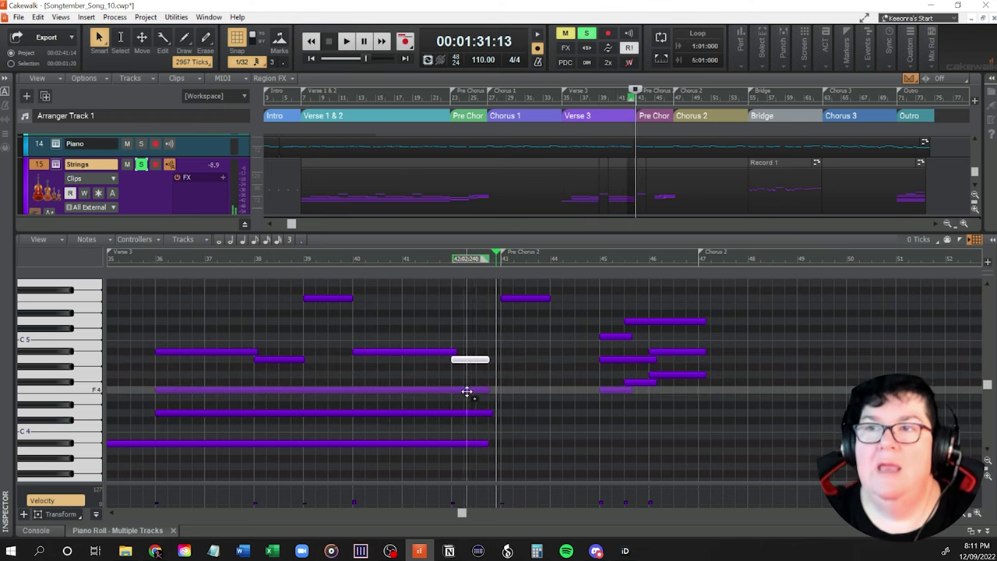
ctrl+click(470, 390)
ctrl+click(470, 414)
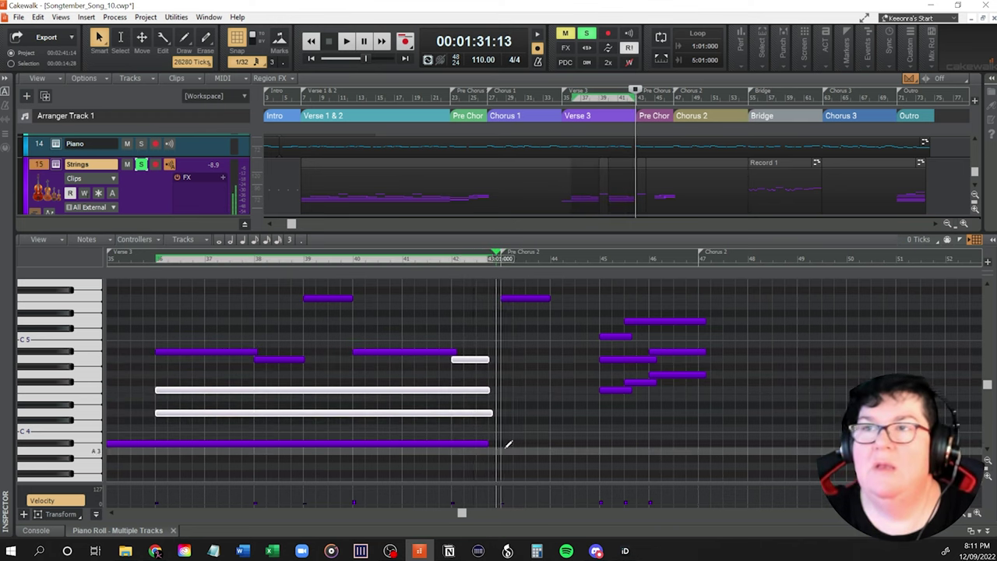
ctrl+click(465, 444)
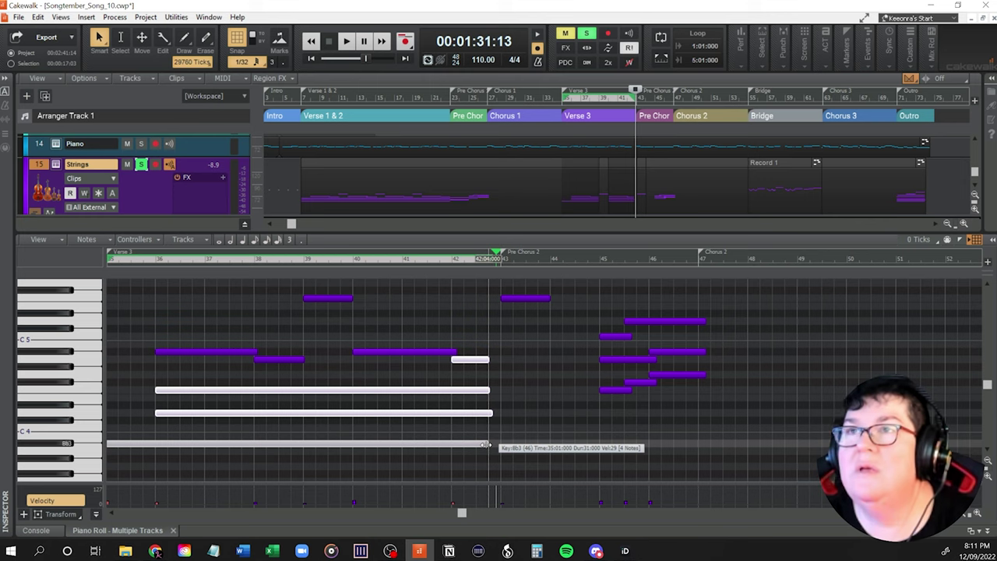
drag(487, 445, 600, 439)
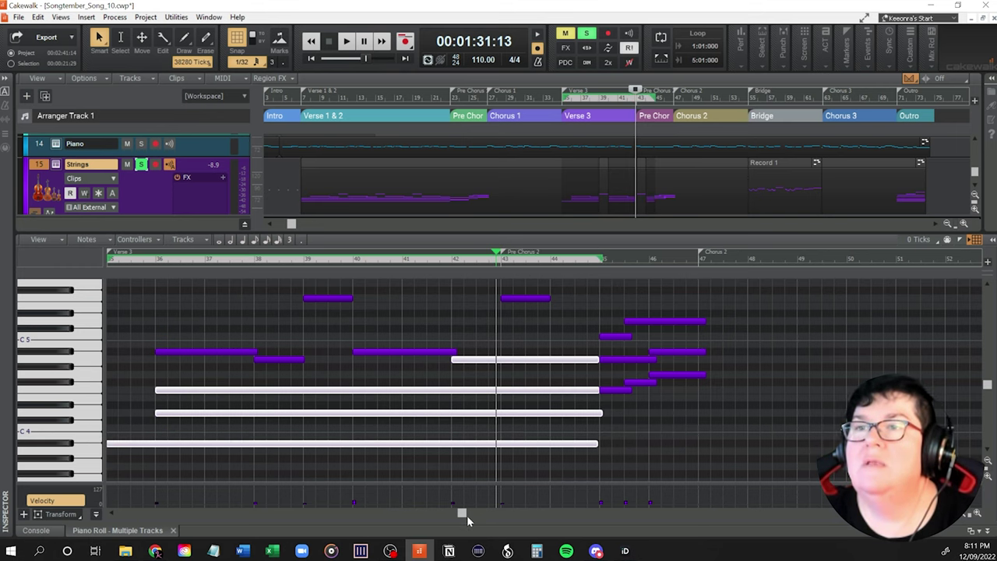
click(507, 335)
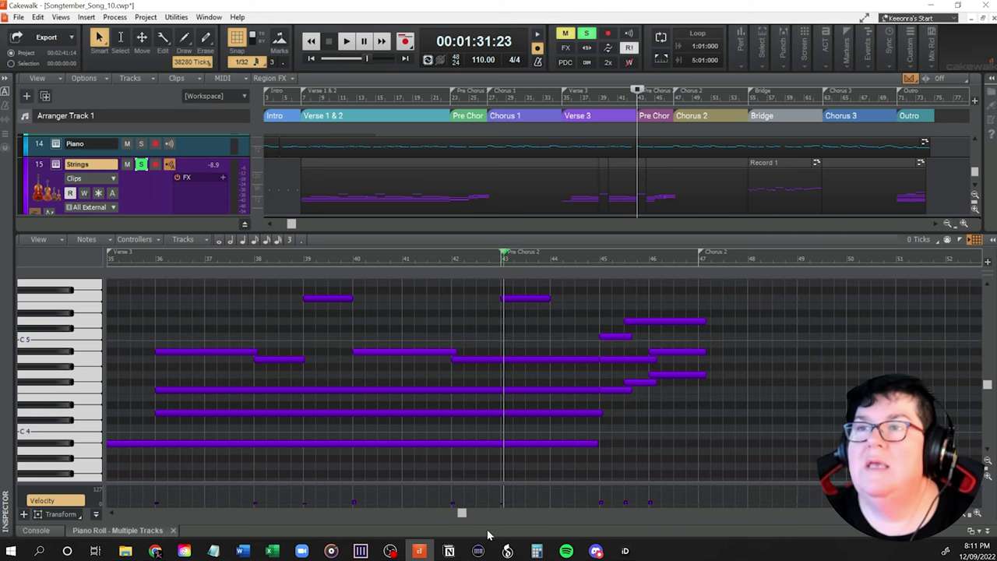
Play the soloed Strings part from just before measure 35 through Verse 3 into Pre Chorus 2.
drag(464, 517, 271, 522)
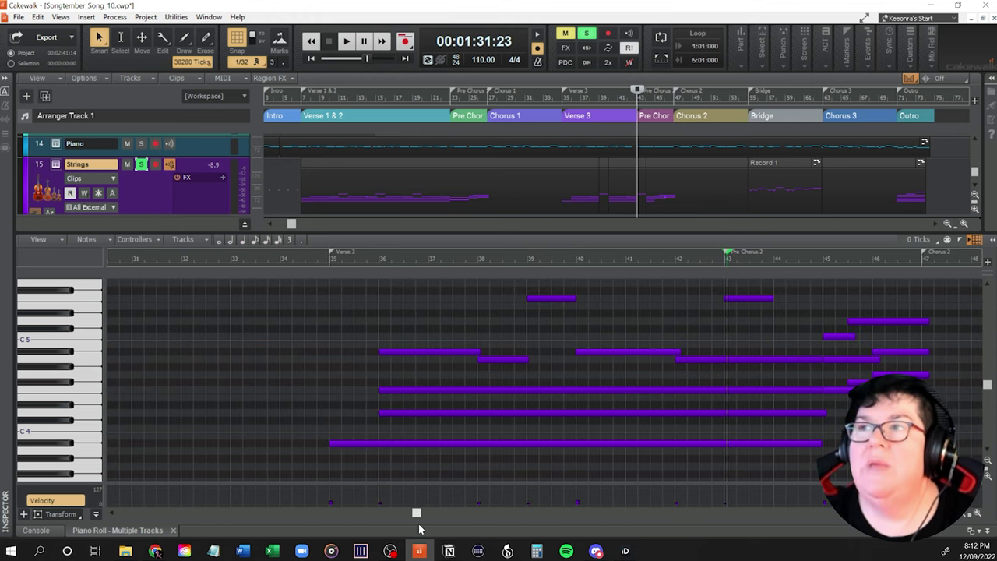
scroll(617, 469, right, 1)
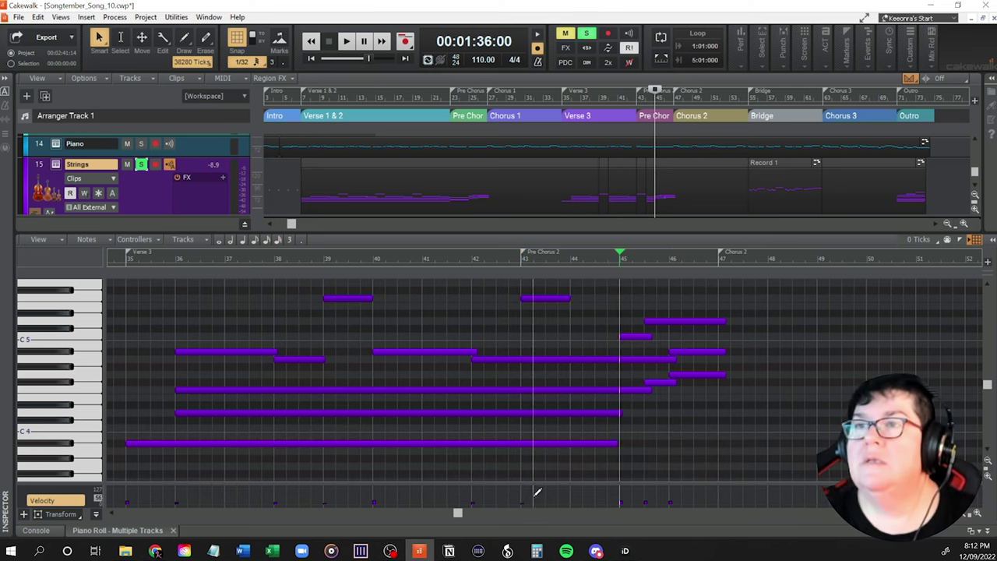
drag(458, 514, 427, 515)
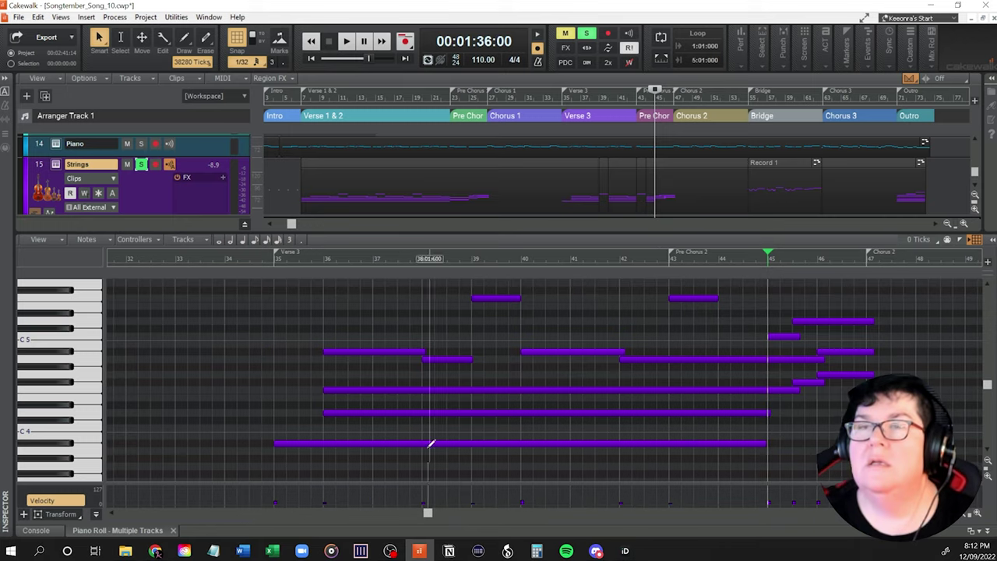
click(263, 345)
key(space)
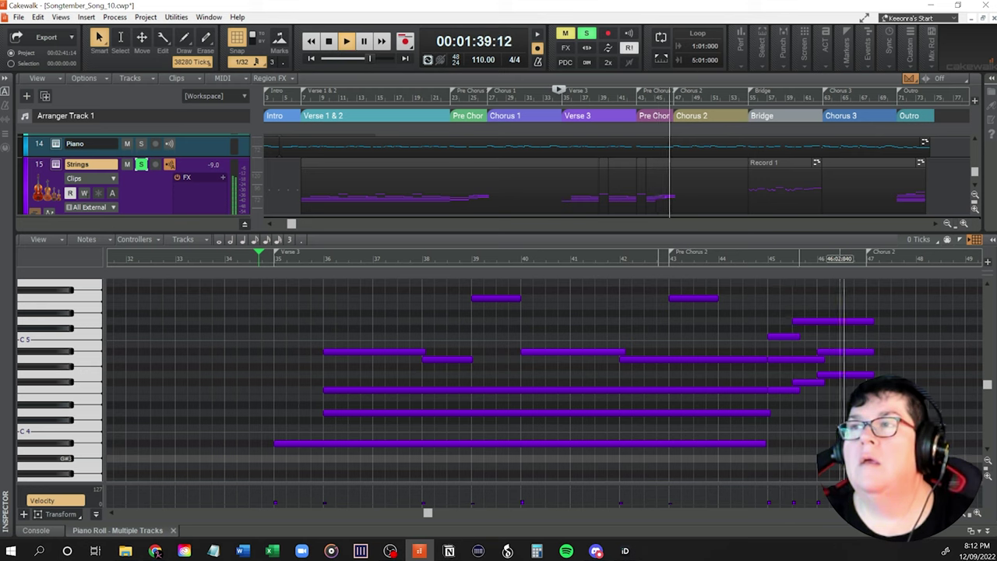
key(space)
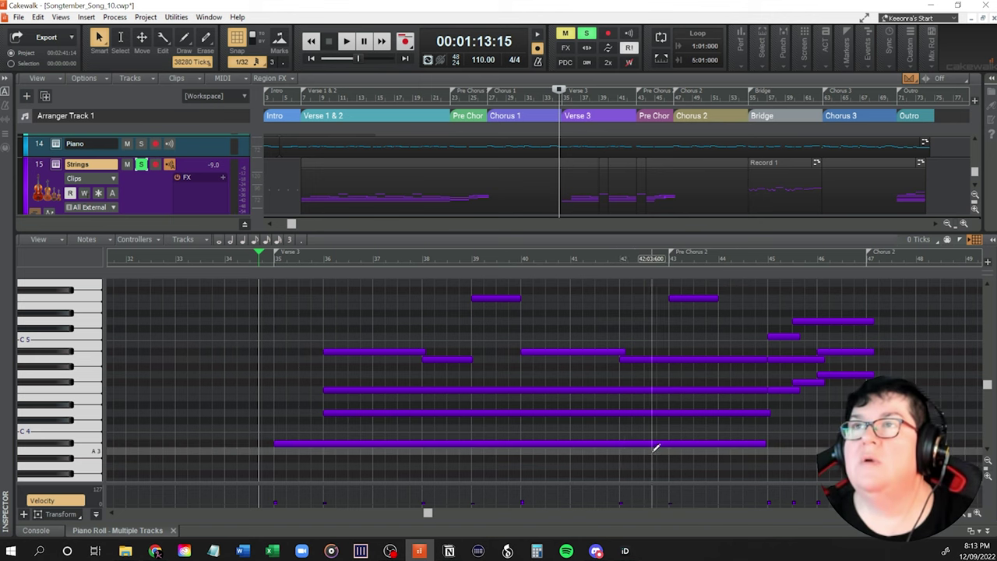
Unsolo the Strings track and play the full mix from just before Verse 3 through Pre Chorus 2.
drag(427, 515, 448, 527)
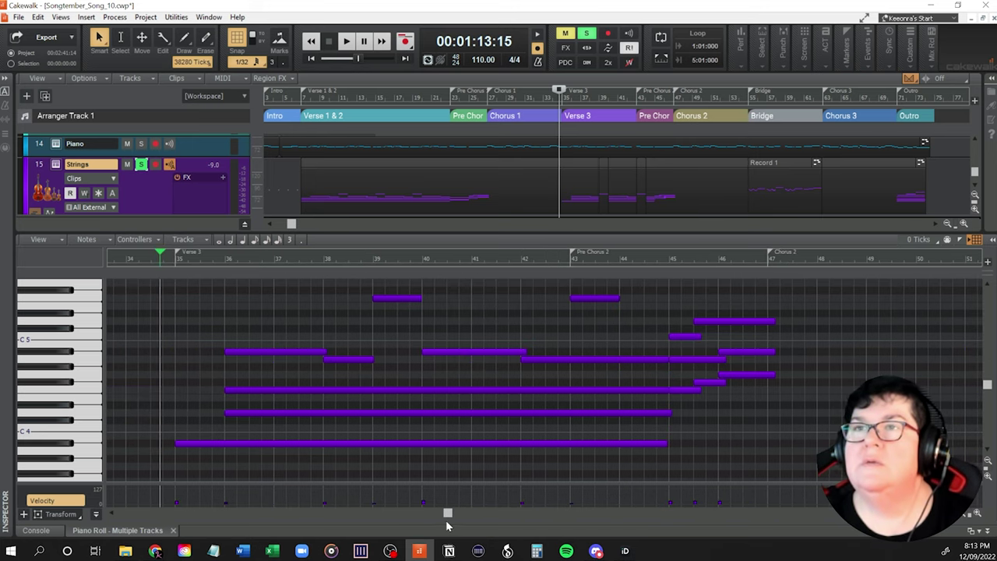
click(141, 165)
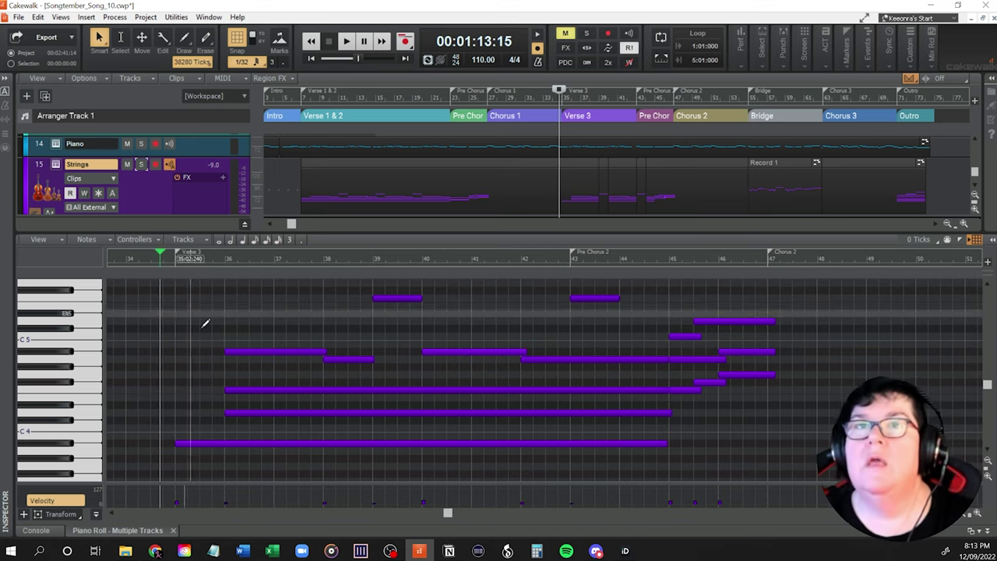
key(space)
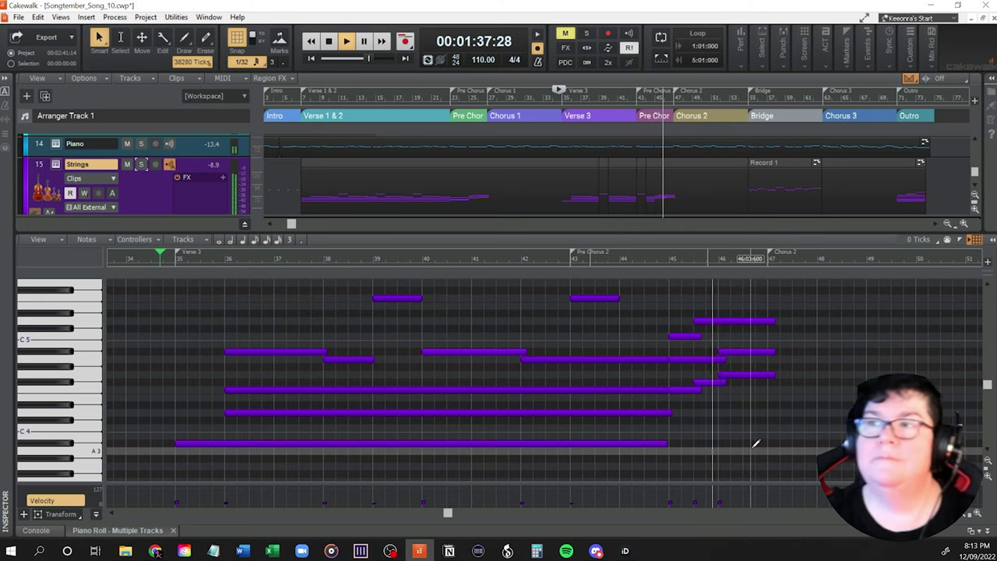
key(space)
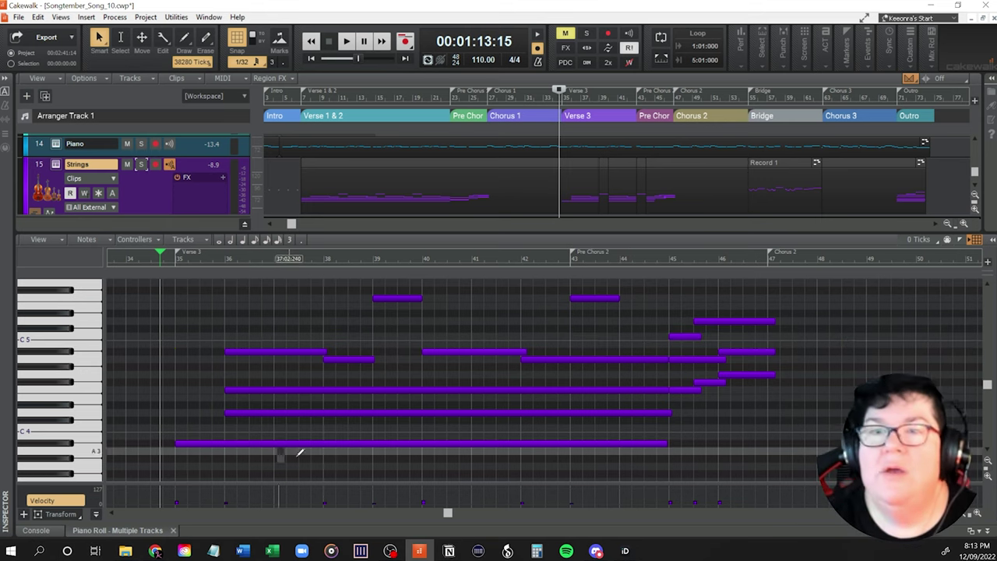
Play the full mix from measure 42 into the start of Pre Chorus 2.
drag(448, 514, 460, 532)
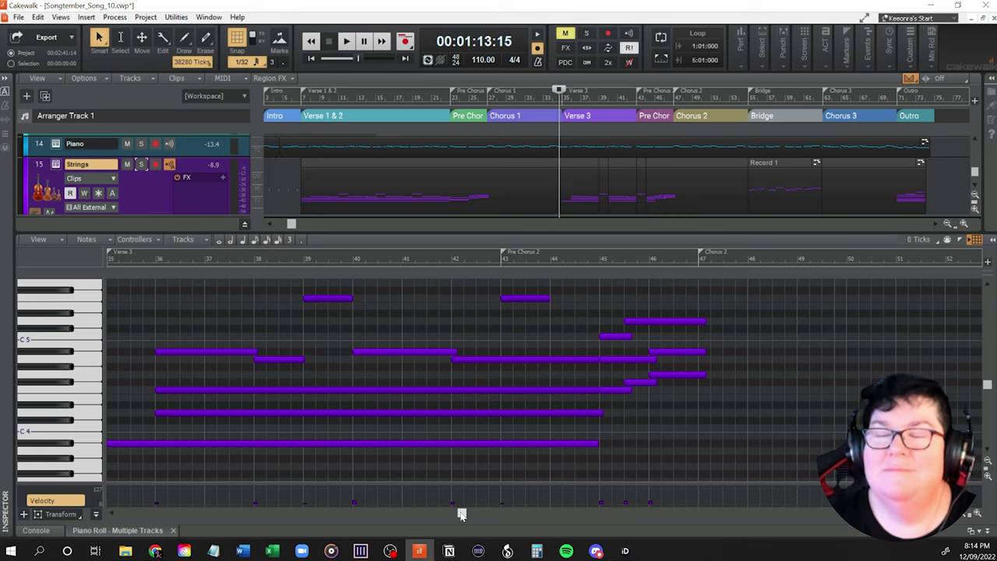
drag(461, 514, 461, 514)
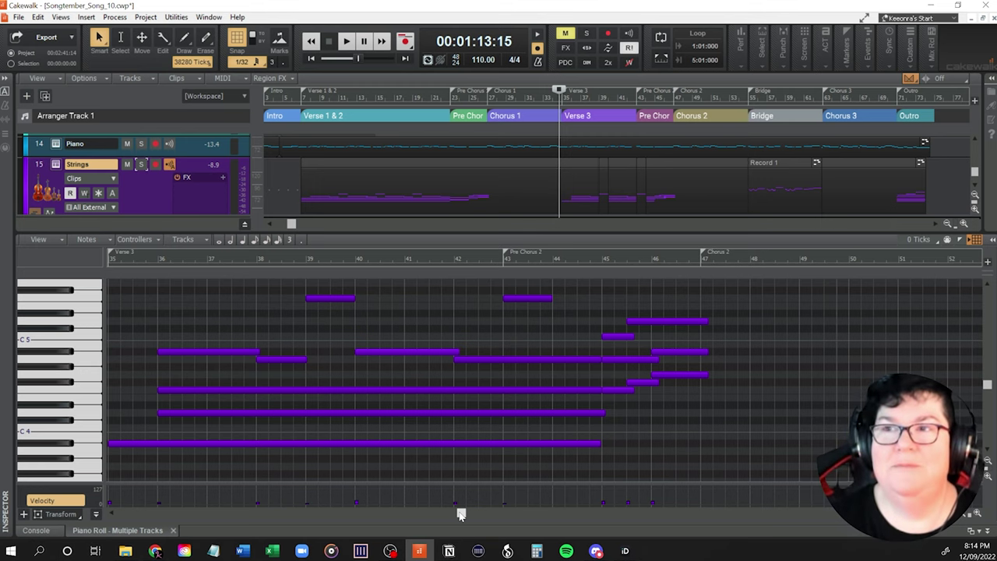
drag(462, 514, 456, 514)
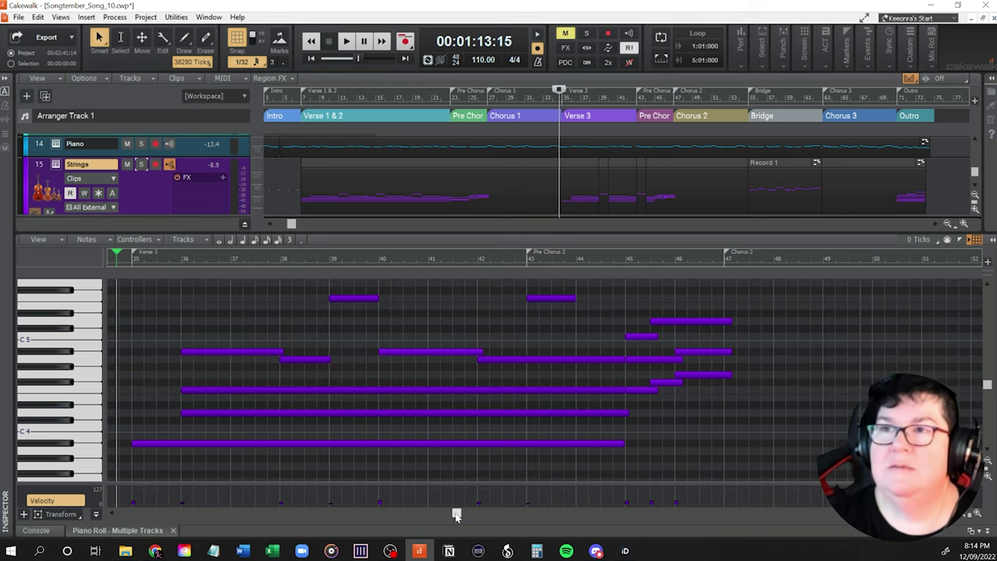
drag(456, 514, 451, 543)
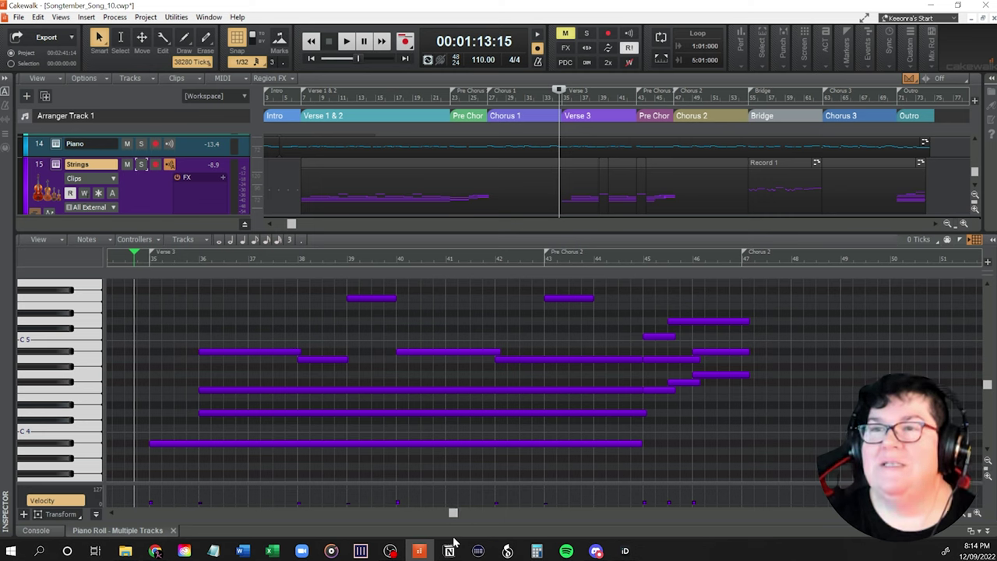
click(499, 365)
key(space)
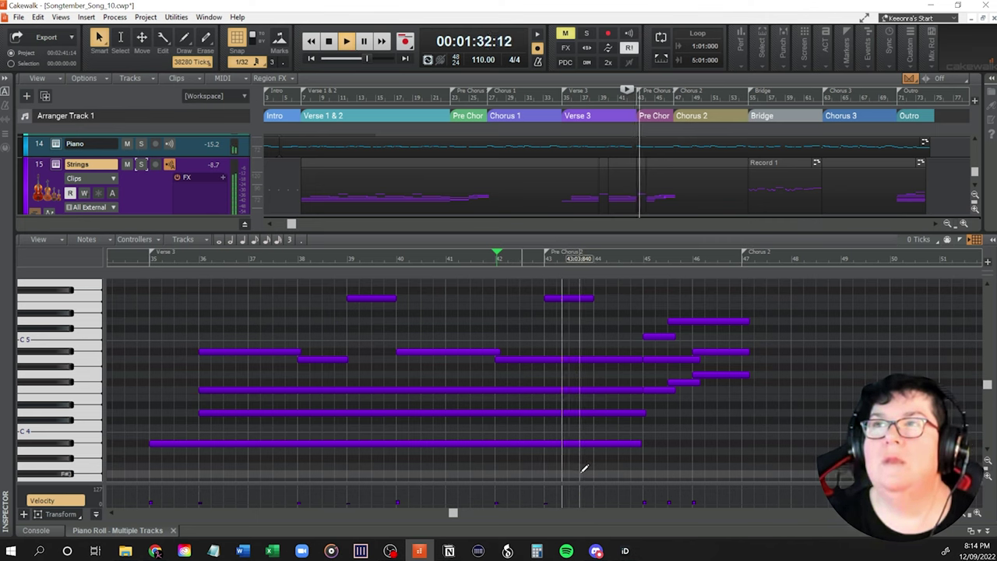
key(space)
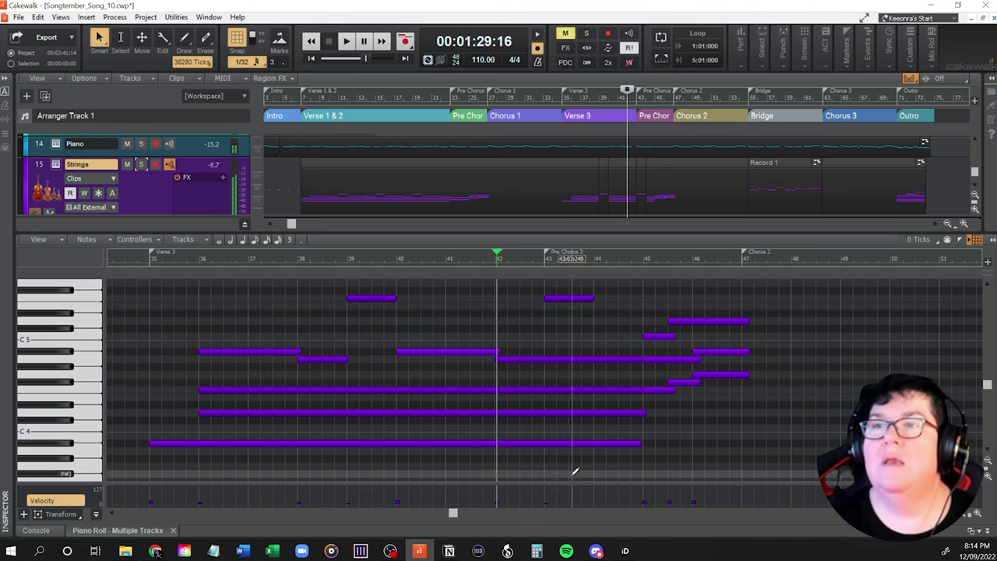
scroll(458, 516, right, 5)
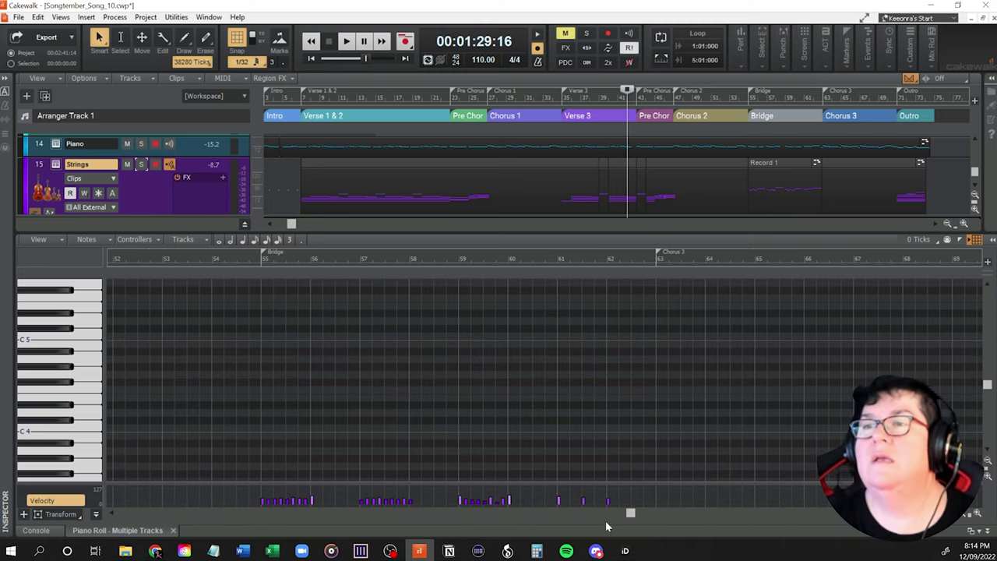
scroll(607, 522, left, 5)
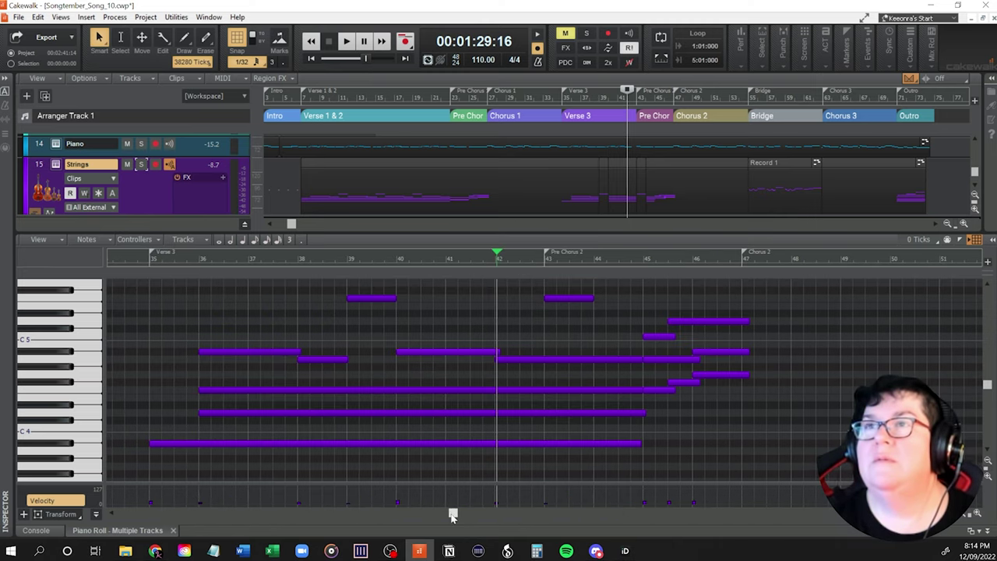
Shorten the long F4 Strings note from Verse 3 so it ends at measure 43, the start of Pre Chorus 2.
drag(453, 516, 305, 518)
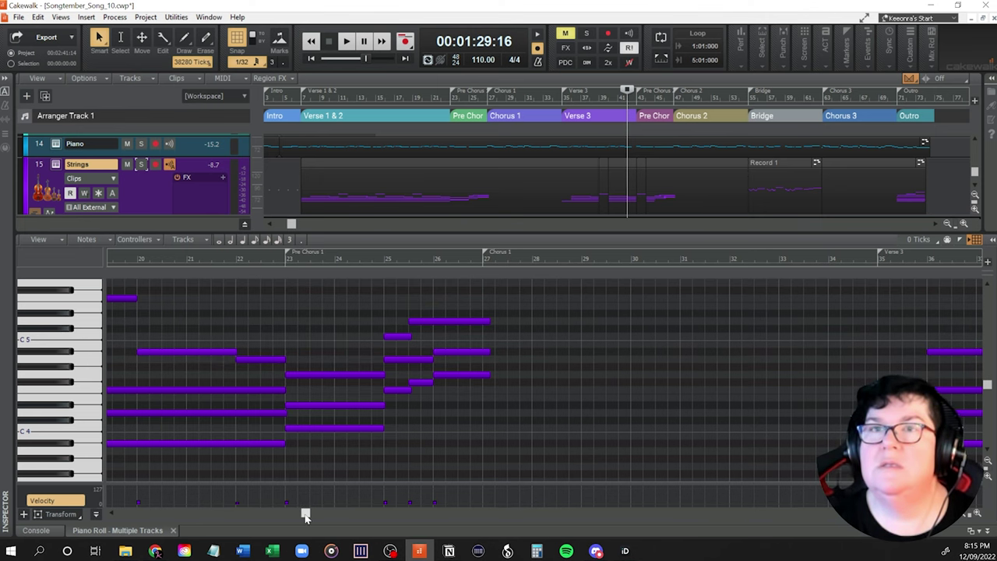
drag(304, 518, 448, 543)
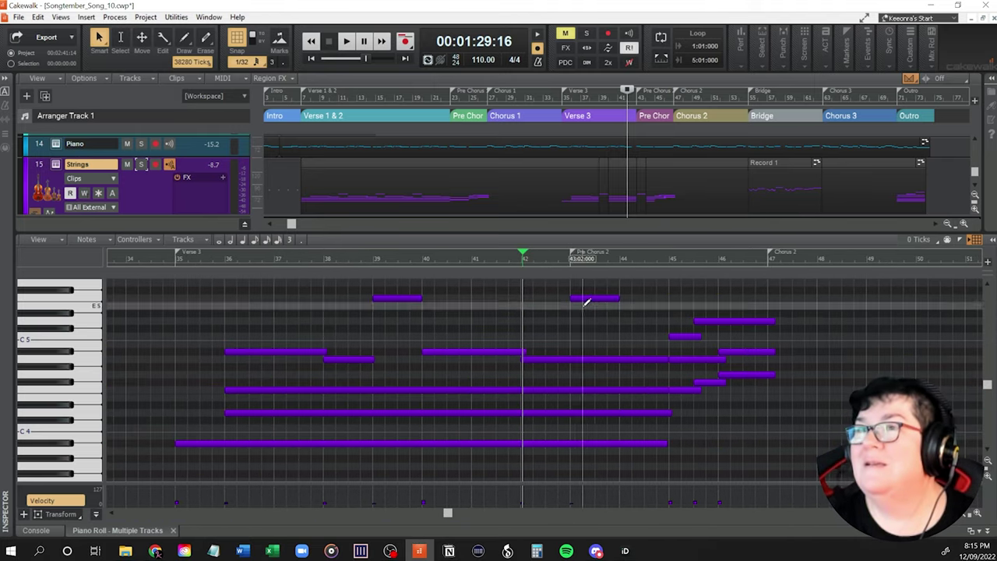
drag(578, 285, 764, 448)
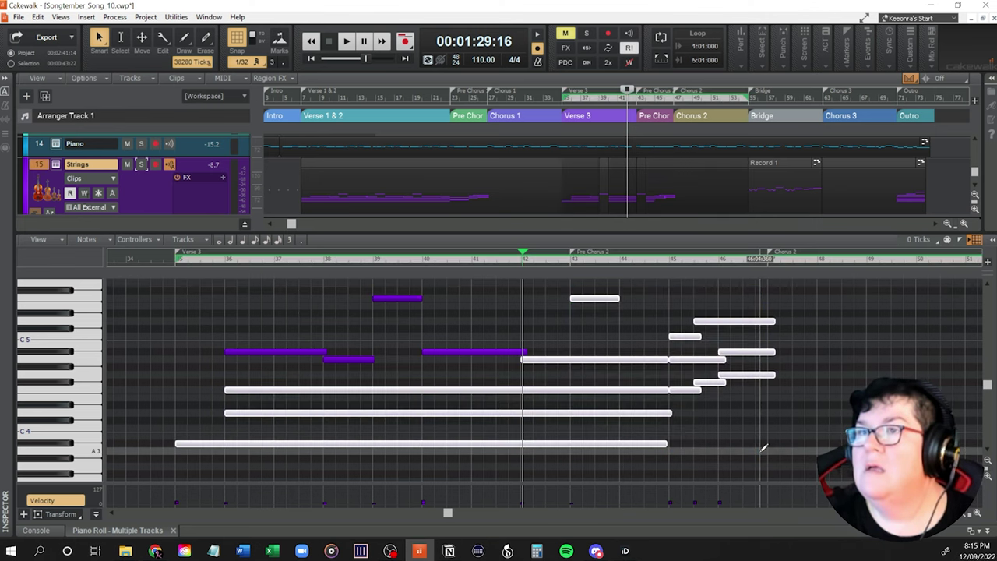
click(731, 426)
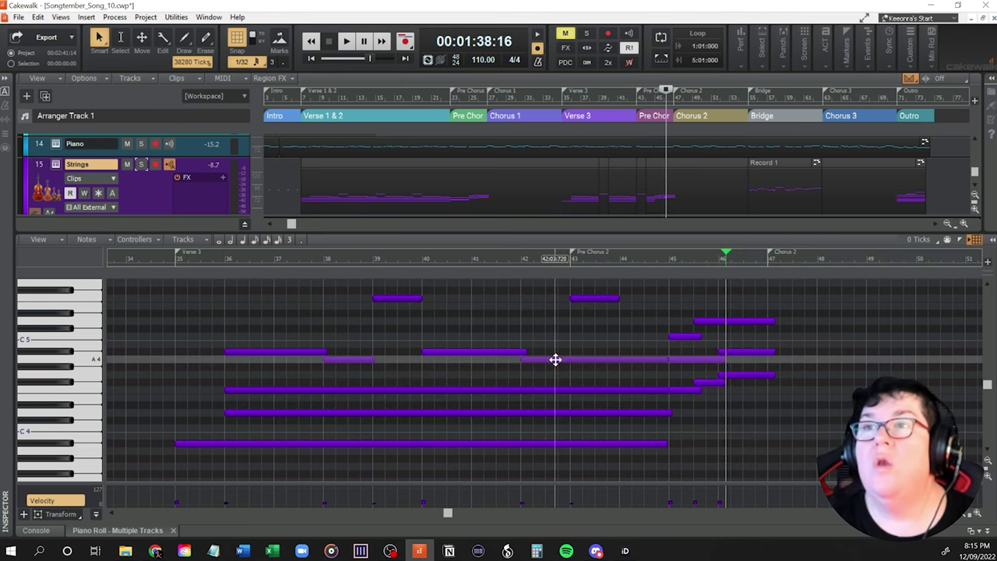
click(555, 359)
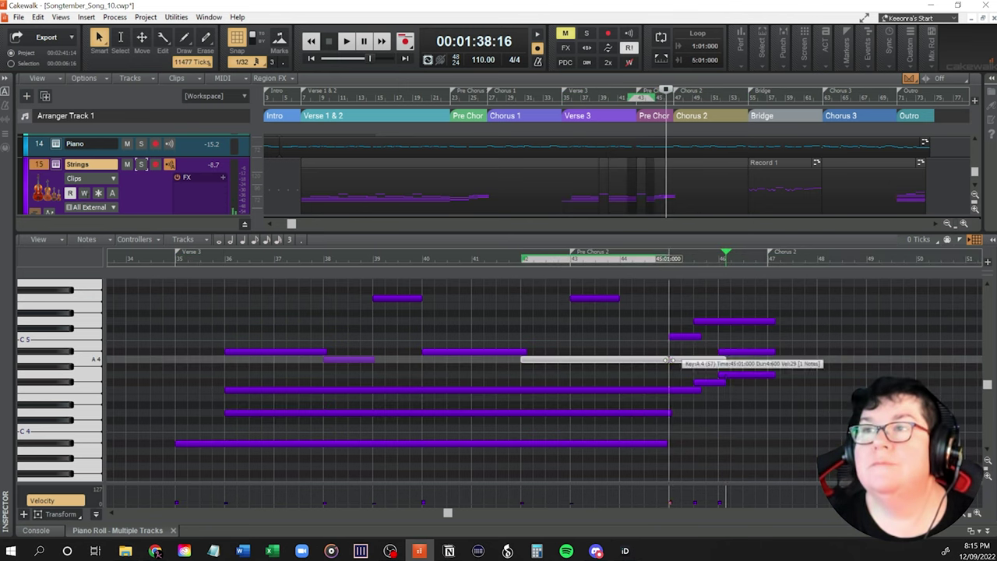
drag(672, 359, 573, 360)
drag(699, 389, 580, 398)
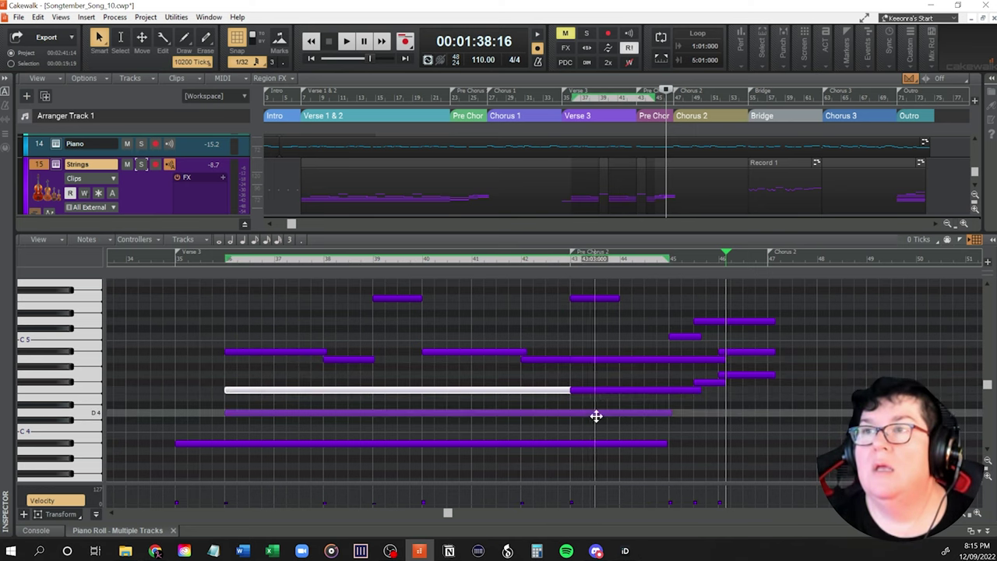
click(631, 392)
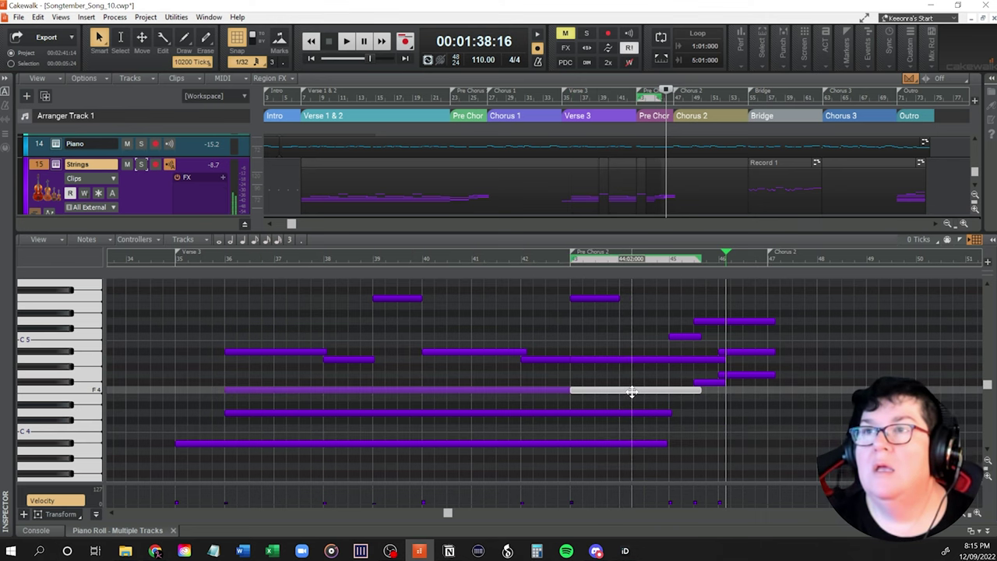
Shorten the long D4 note and the lowest sustained Strings note of Verse 3 so both end at measure 43.
click(559, 413)
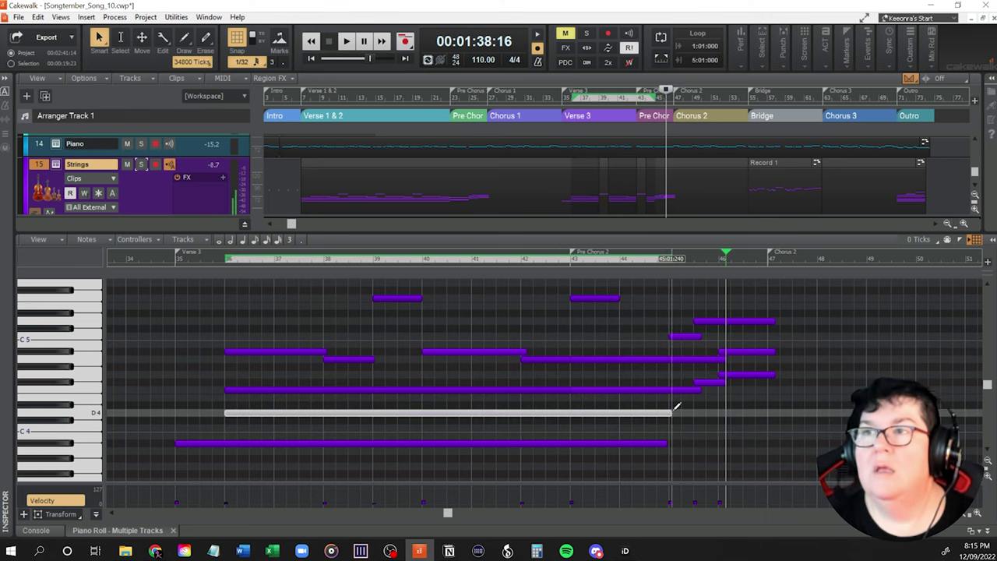
drag(674, 413, 668, 415)
drag(580, 417, 571, 417)
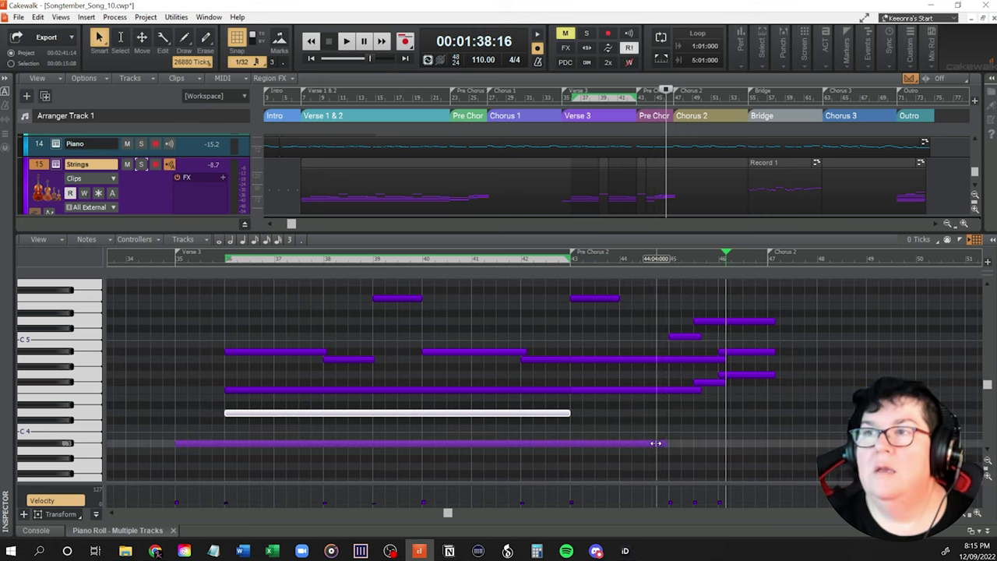
drag(656, 443, 570, 444)
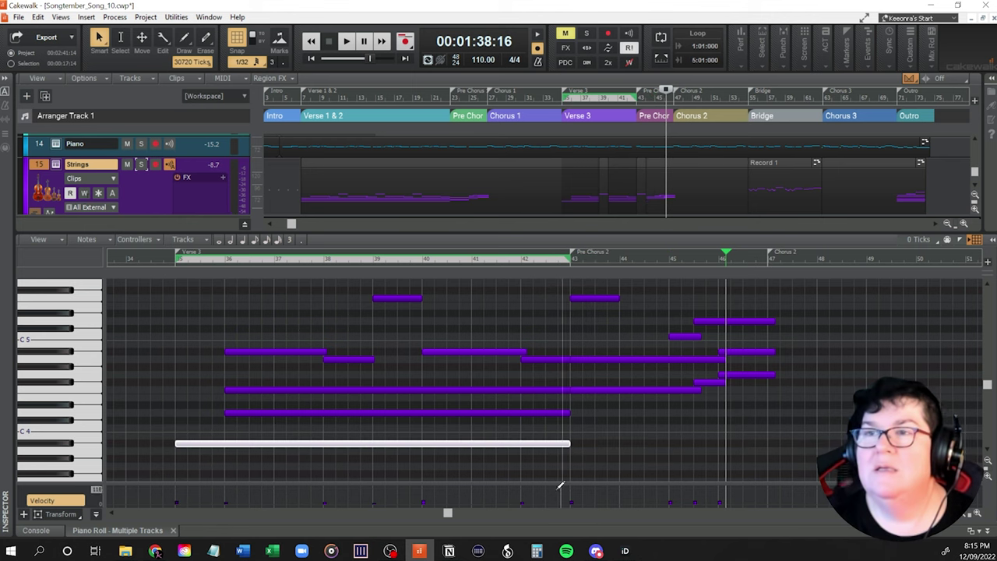
Copy all the Strings notes of Pre Chorus 1, from measure 23 up to the start of Chorus 1.
drag(449, 514, 309, 520)
drag(292, 323, 521, 416)
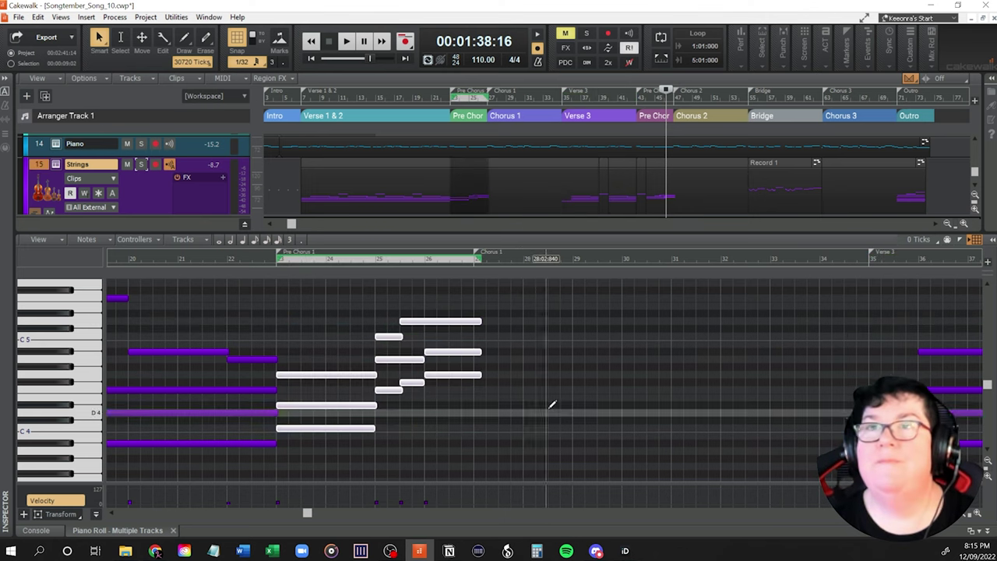
drag(310, 516, 494, 515)
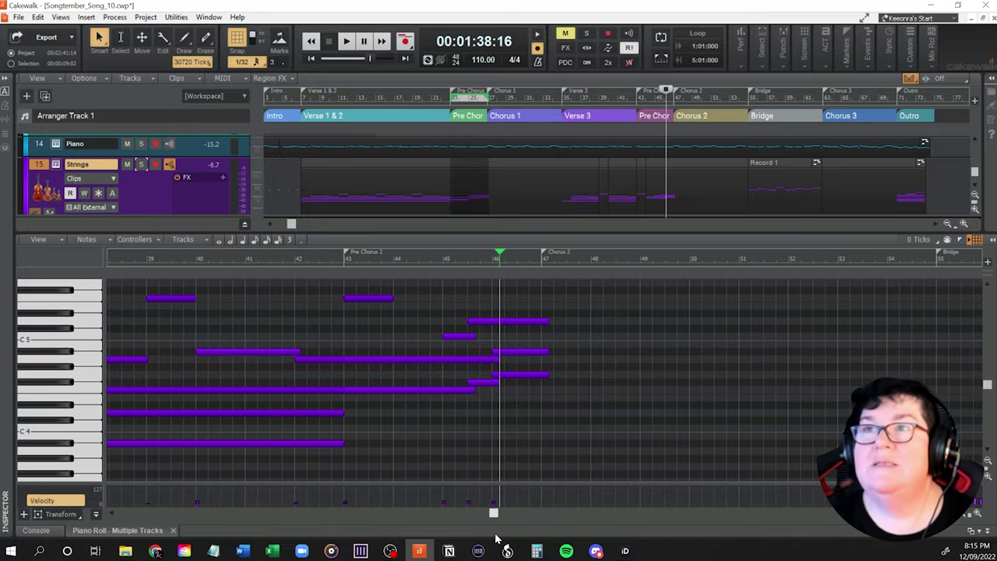
Delete the overlapping A4 note starting at measure 43 and shorten the A4 note from measure 42 to end at measure 43.
click(349, 325)
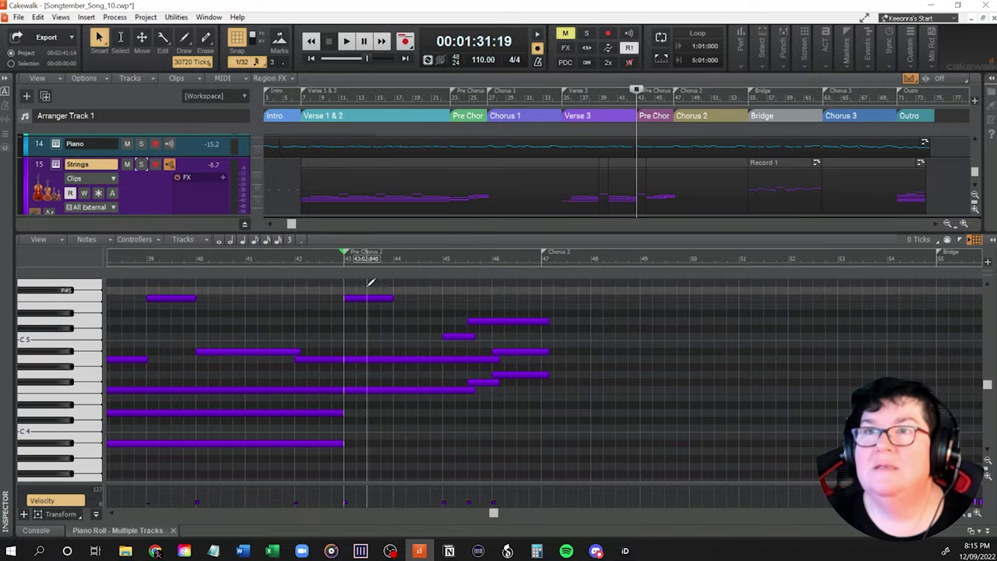
drag(366, 288, 573, 409)
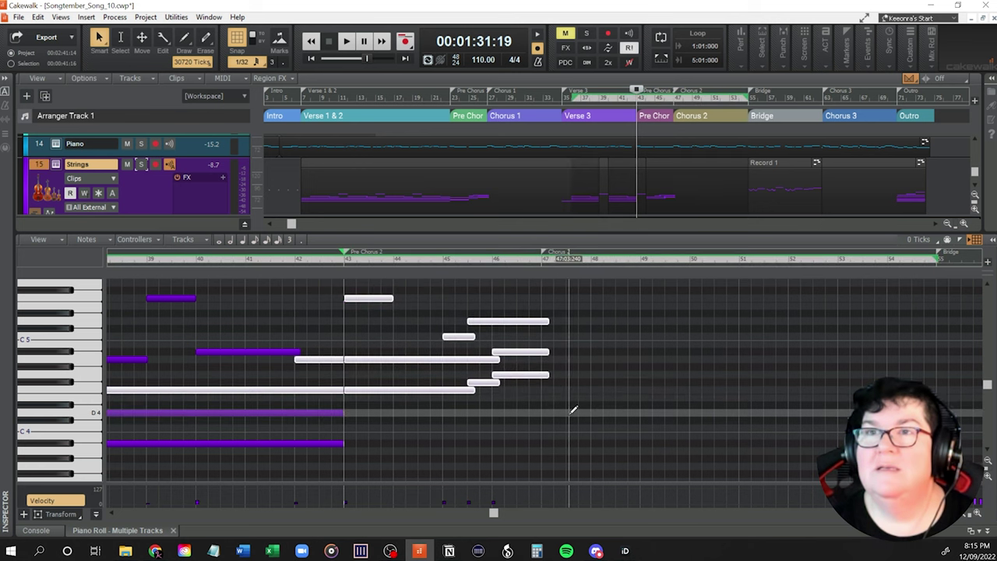
click(418, 373)
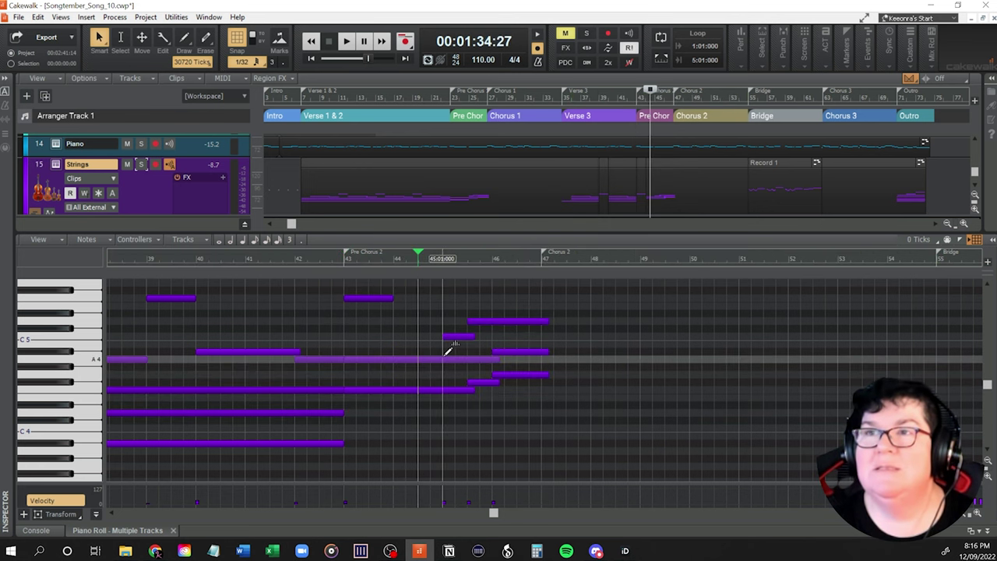
click(334, 360)
click(373, 358)
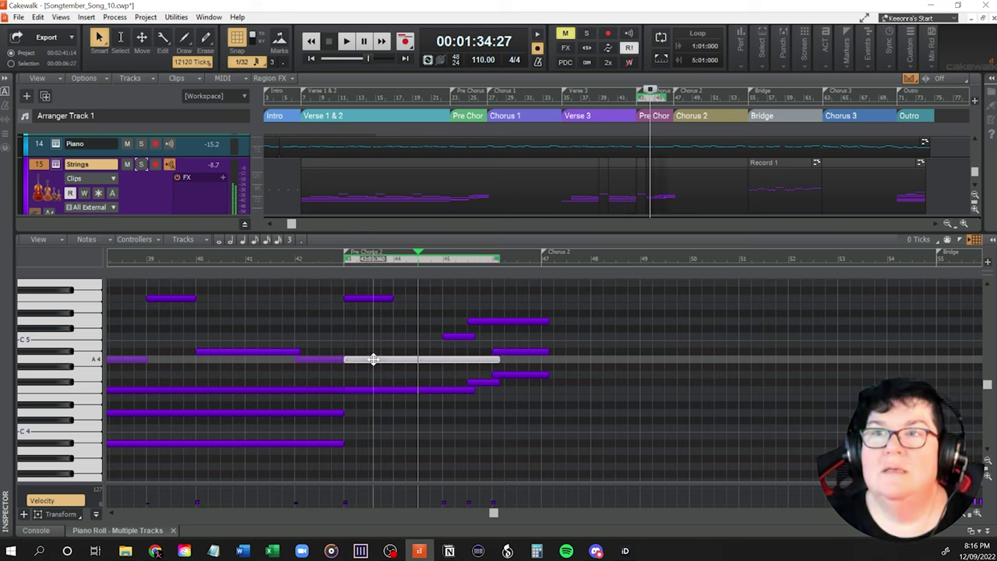
key(Delete)
click(391, 360)
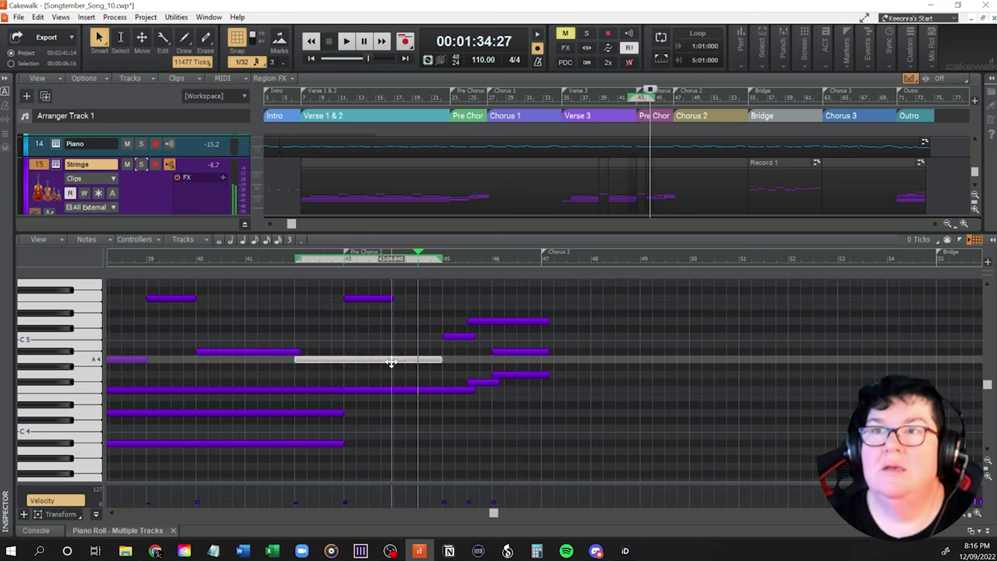
drag(441, 360, 346, 359)
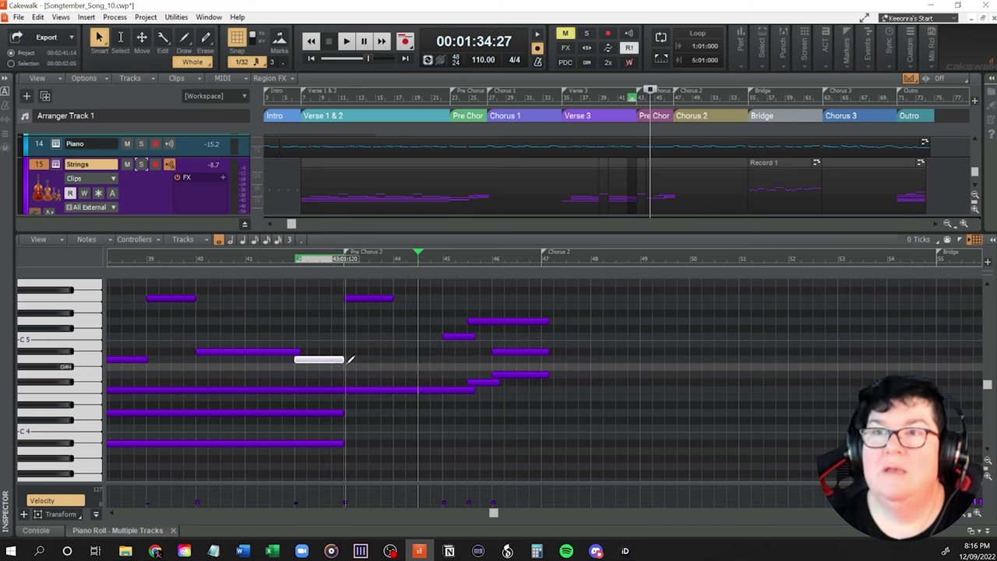
Remove the F4 overhang past measure 43 and delete all remaining Strings notes in Pre Chorus 2.
click(381, 390)
drag(381, 390, 348, 391)
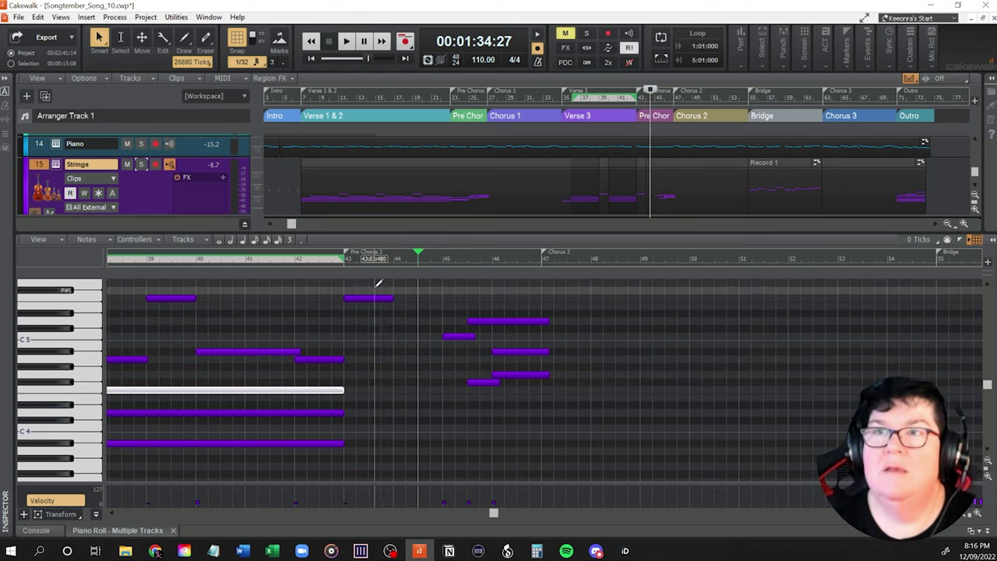
drag(372, 287, 555, 399)
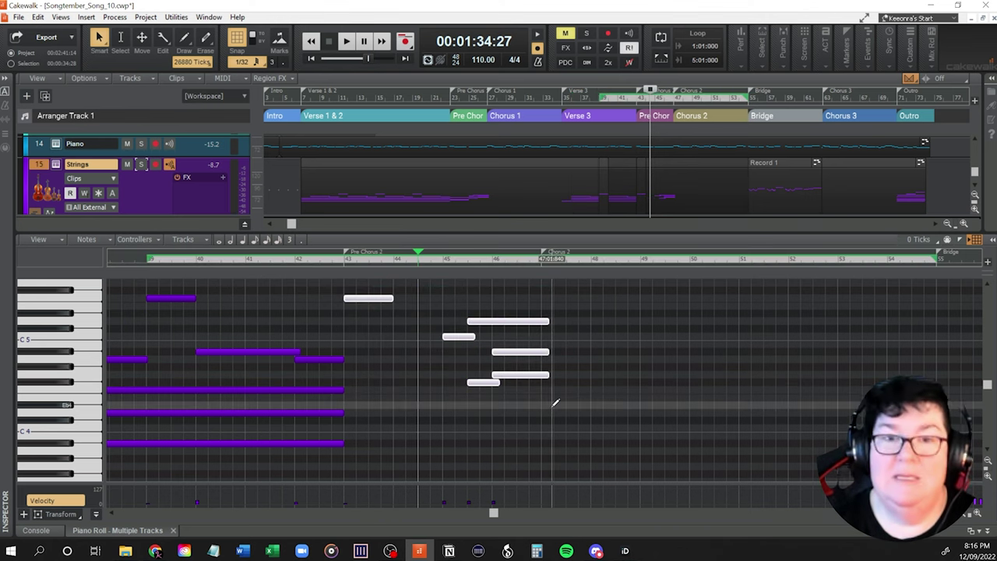
key(Delete)
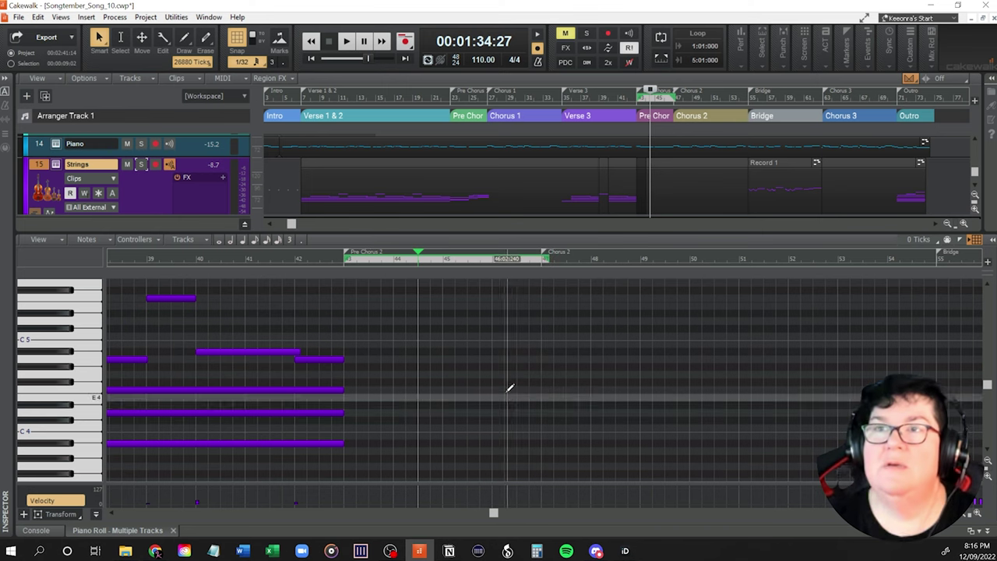
Paste the copied Pre Chorus 1 notes at measure 43 and play Pre Chorus 2 in the full mix.
click(347, 317)
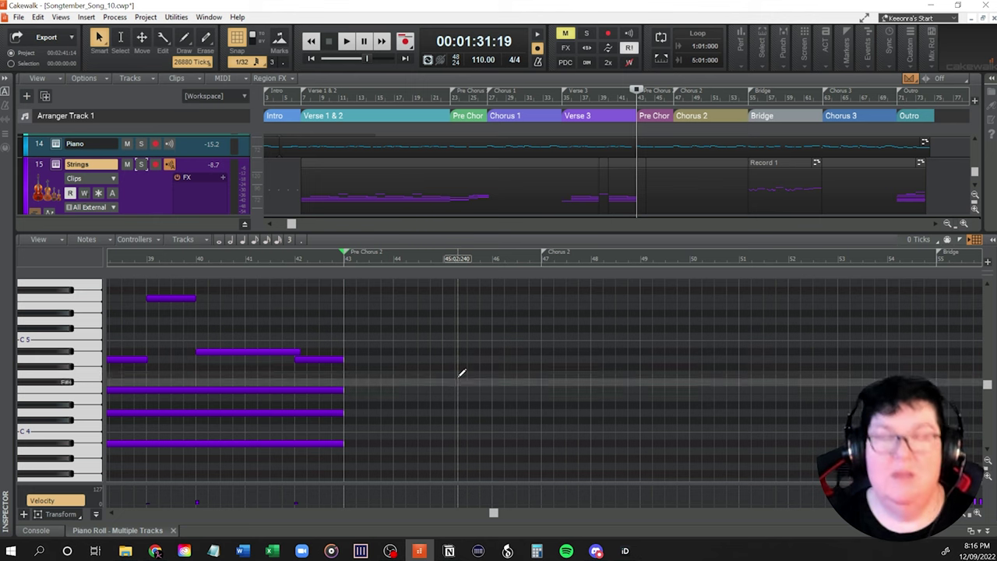
key(ctrl+v)
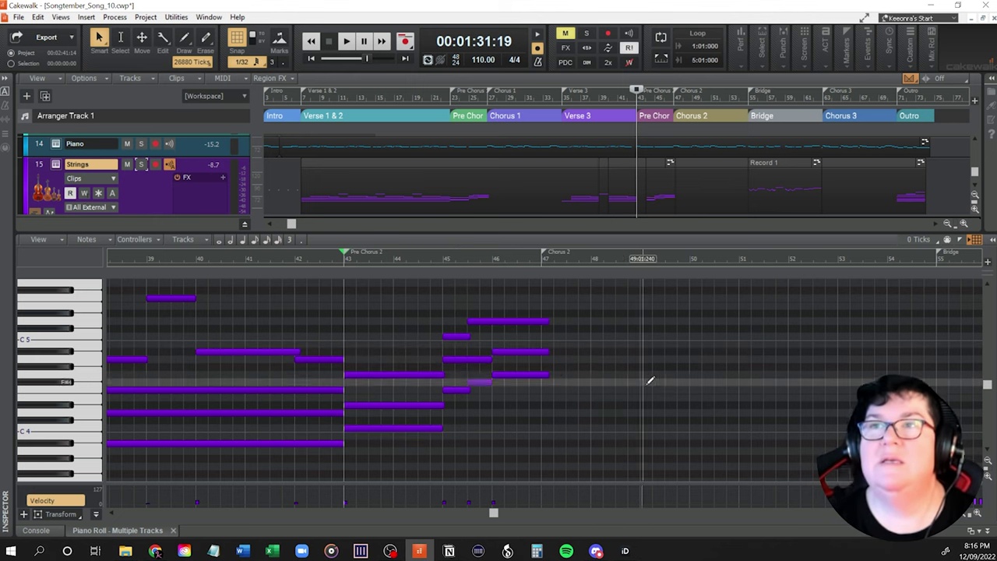
key(space)
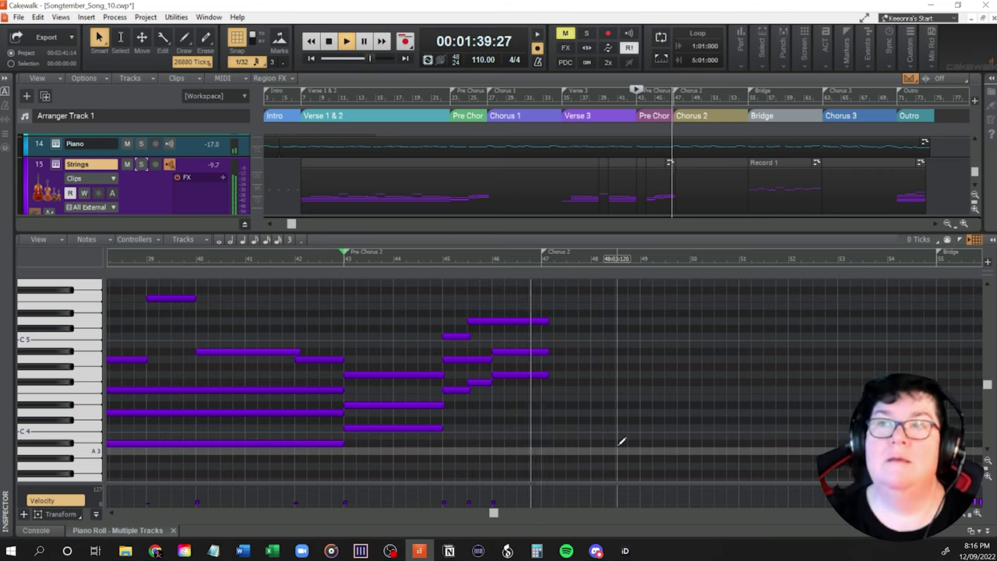
key(space)
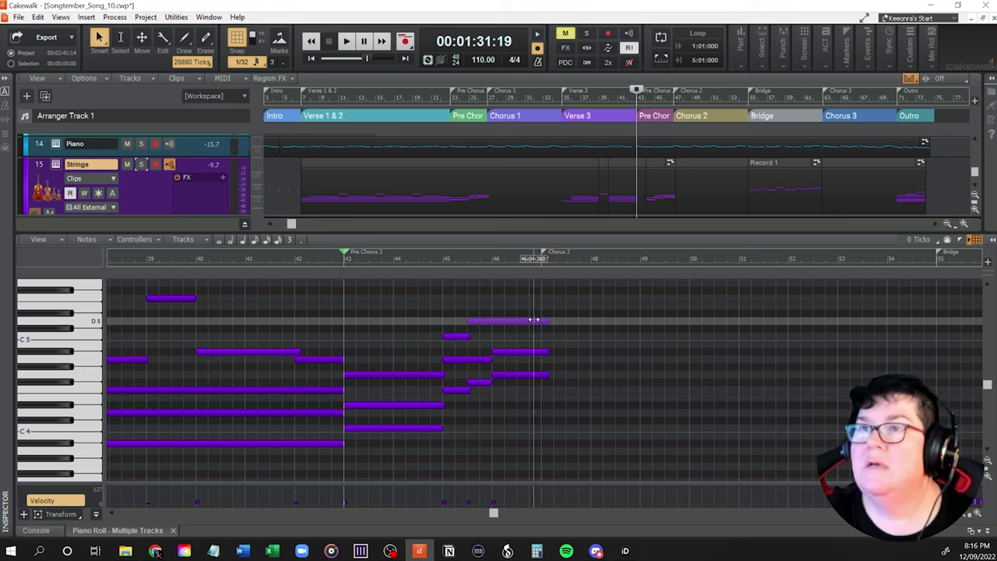
click(507, 320)
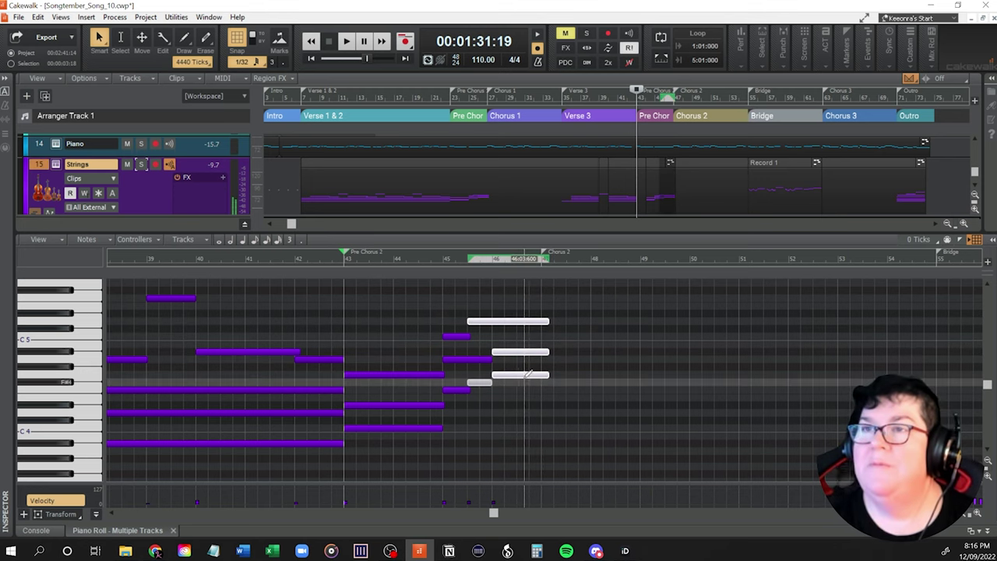
click(521, 393)
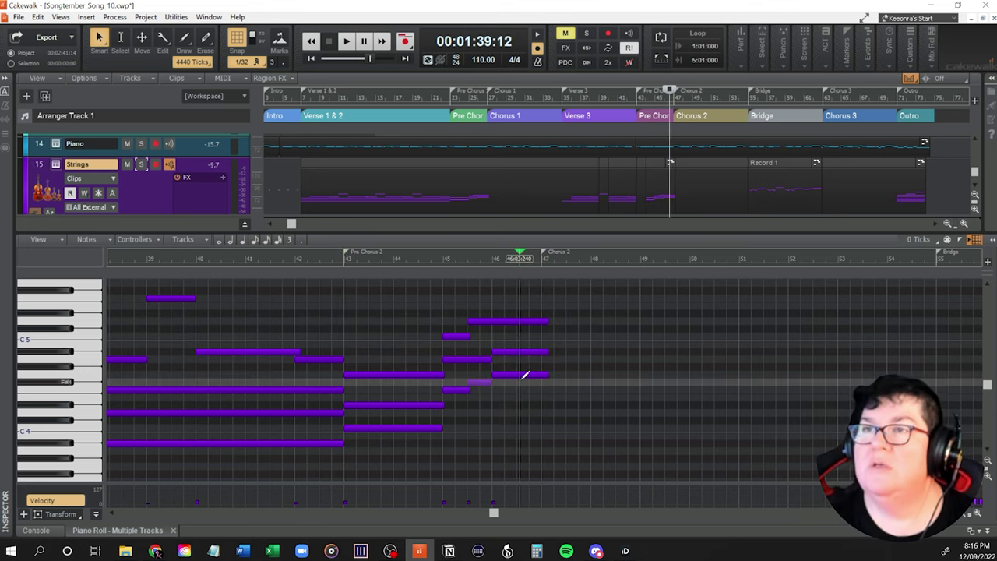
click(529, 374)
ctrl+click(525, 351)
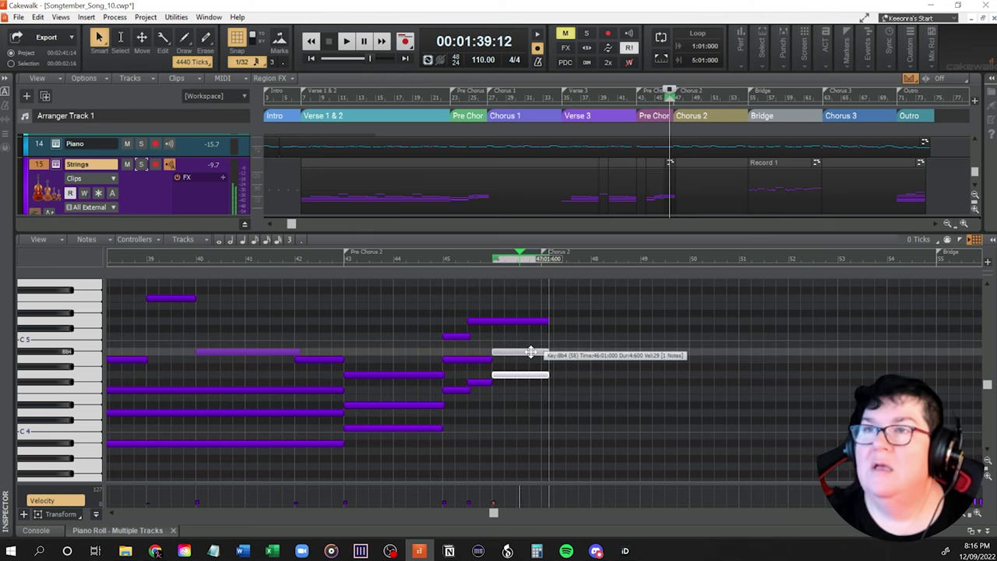
ctrl+click(528, 321)
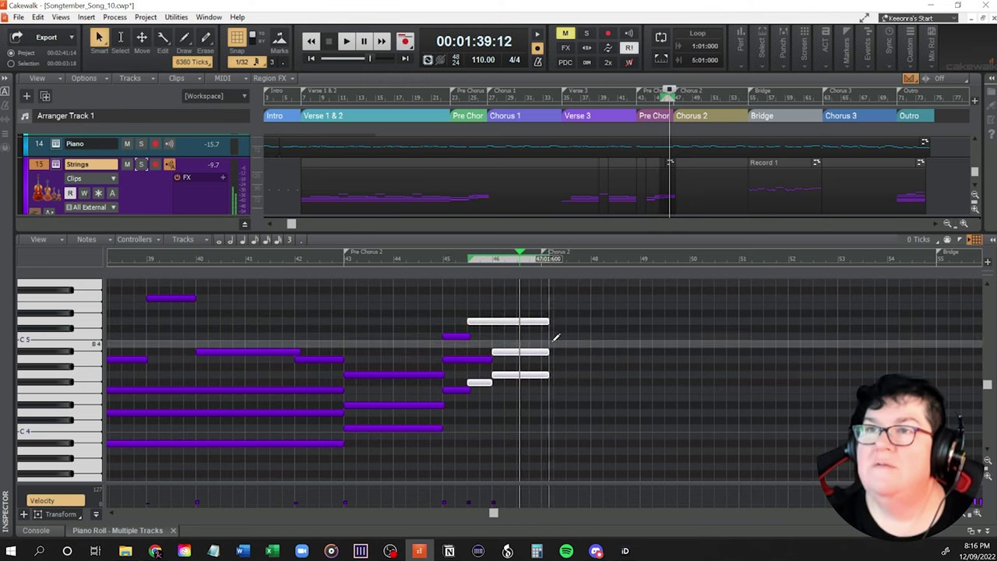
click(577, 366)
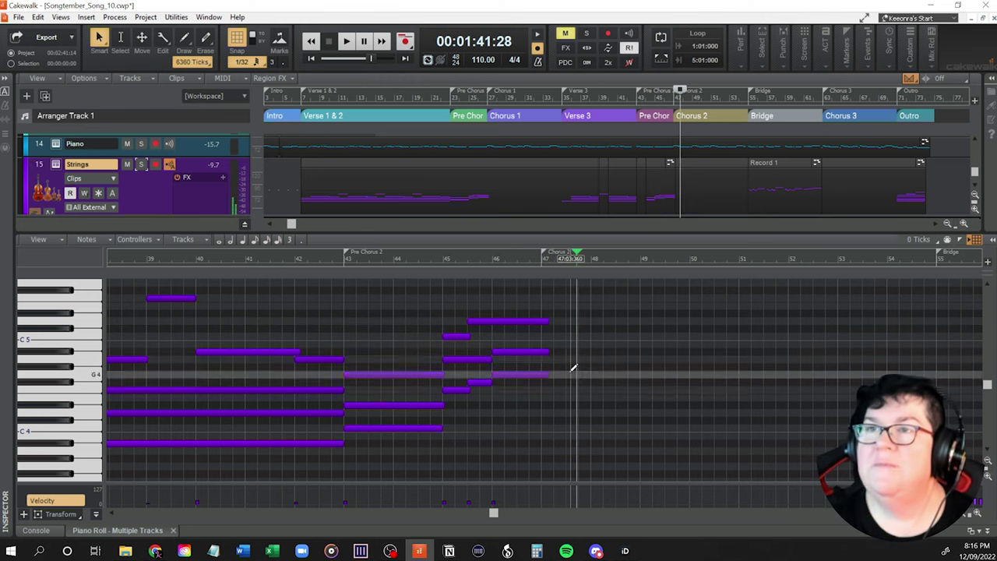
Shorten the final G4, Bb4 and D5 Strings notes of Pre Chorus 2 to end at the start of Chorus 2, measure 47.
click(530, 376)
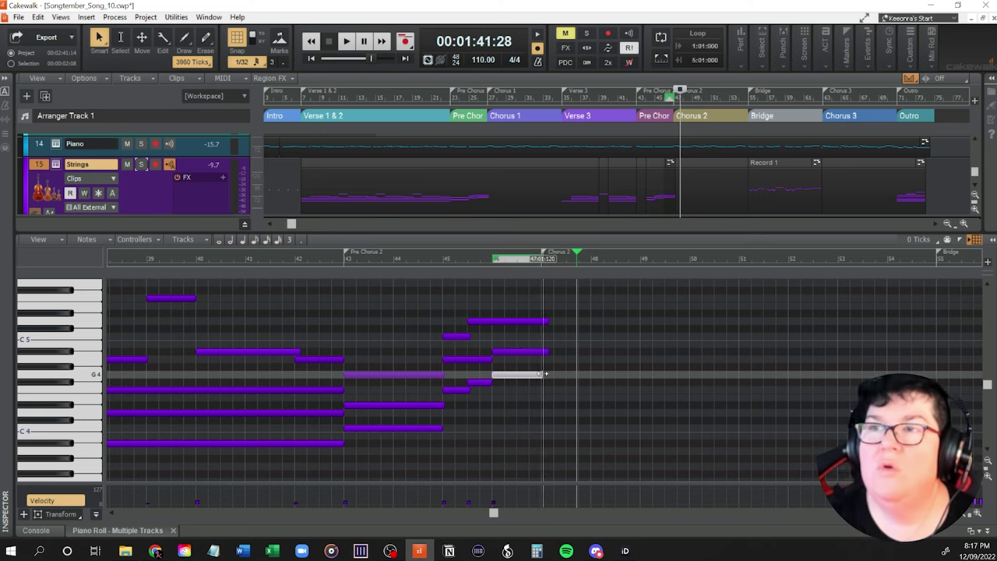
click(531, 352)
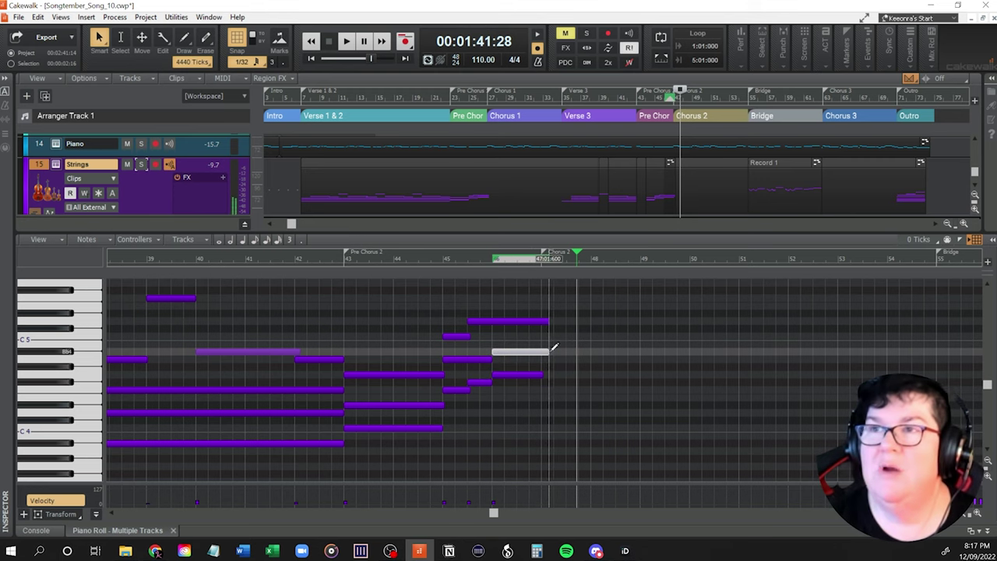
drag(550, 352, 545, 353)
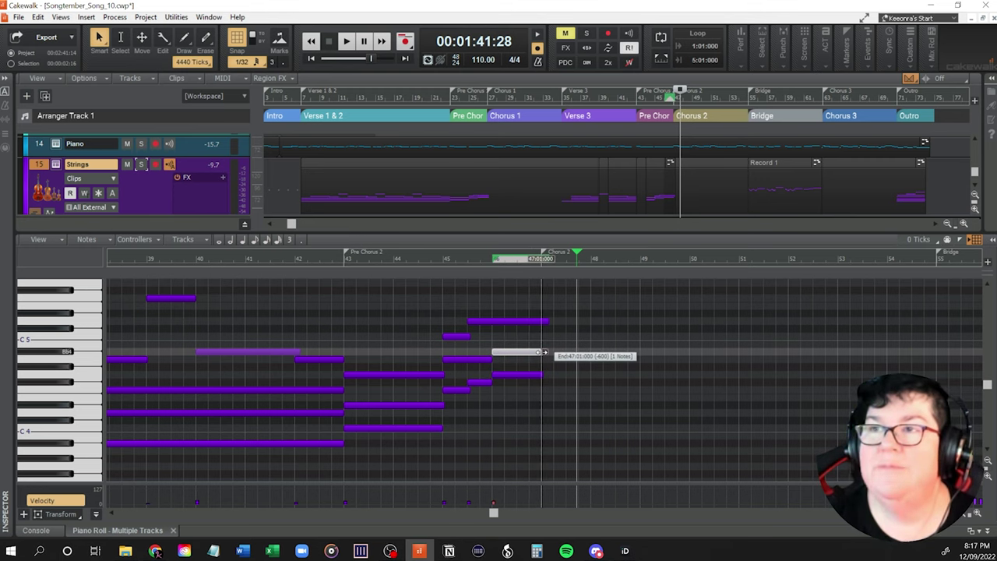
drag(544, 352, 543, 323)
click(523, 321)
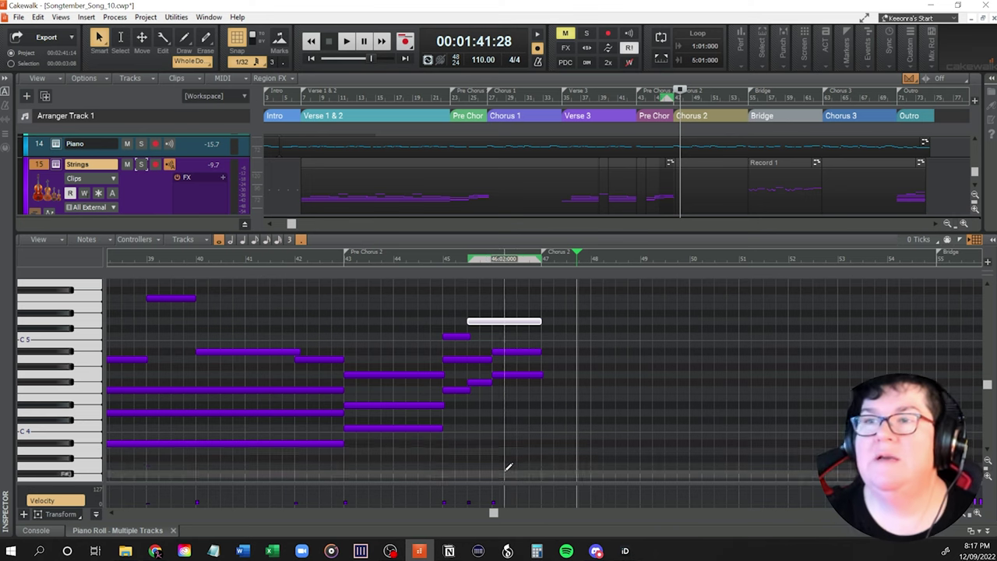
click(503, 428)
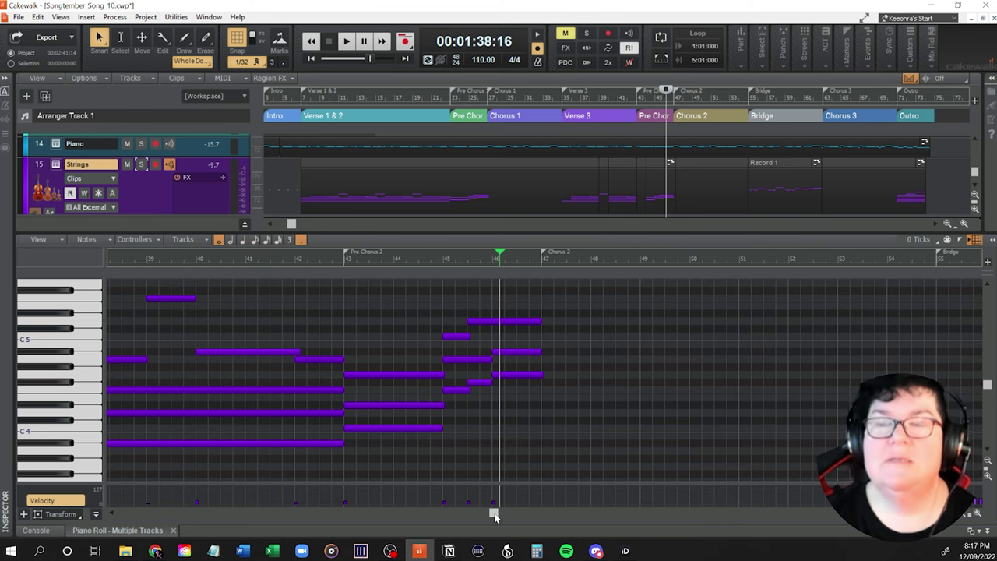
Play the Strings part in the full mix from the start of Verse 3, measure 35, through Pre Chorus 2.
drag(494, 514, 448, 523)
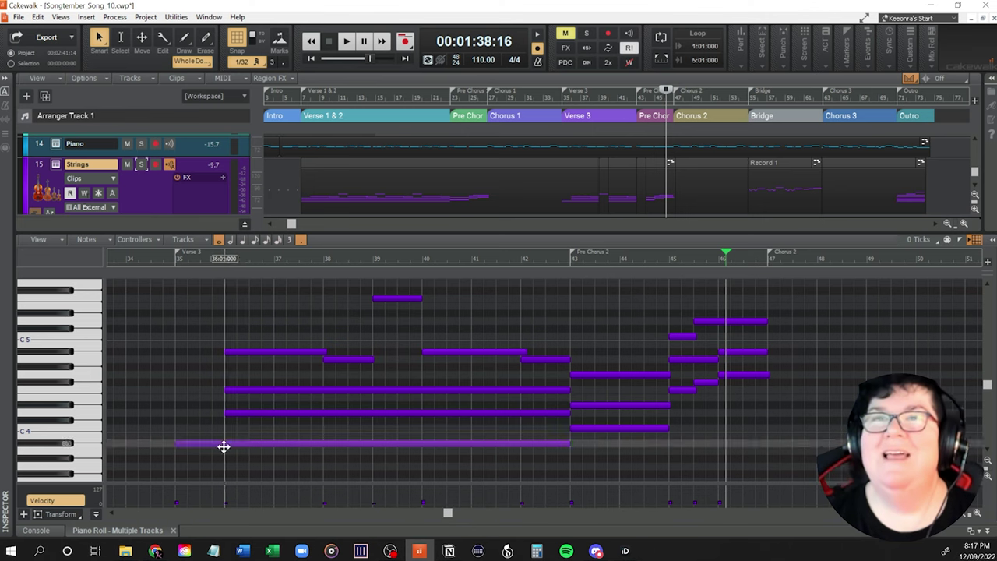
click(179, 405)
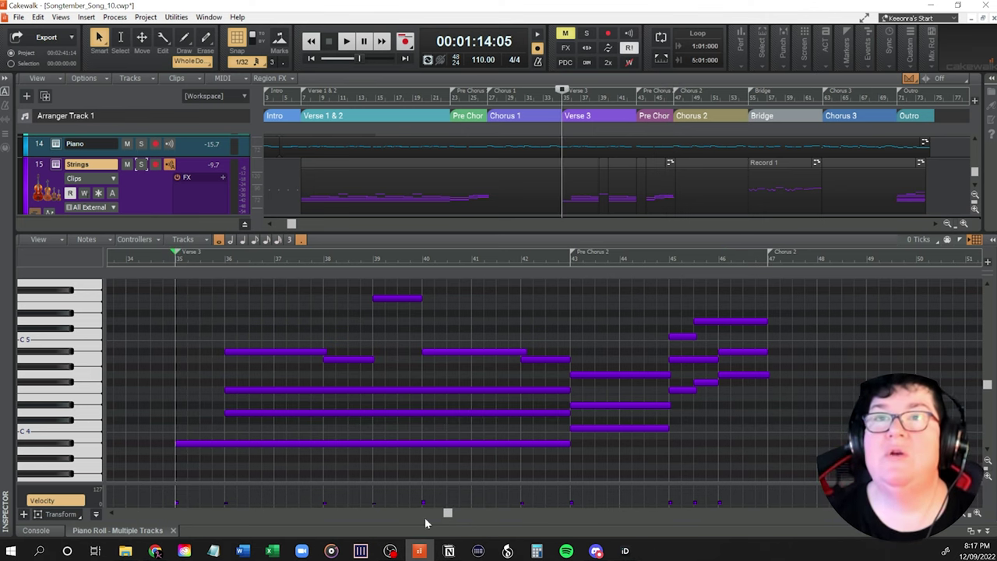
key(space)
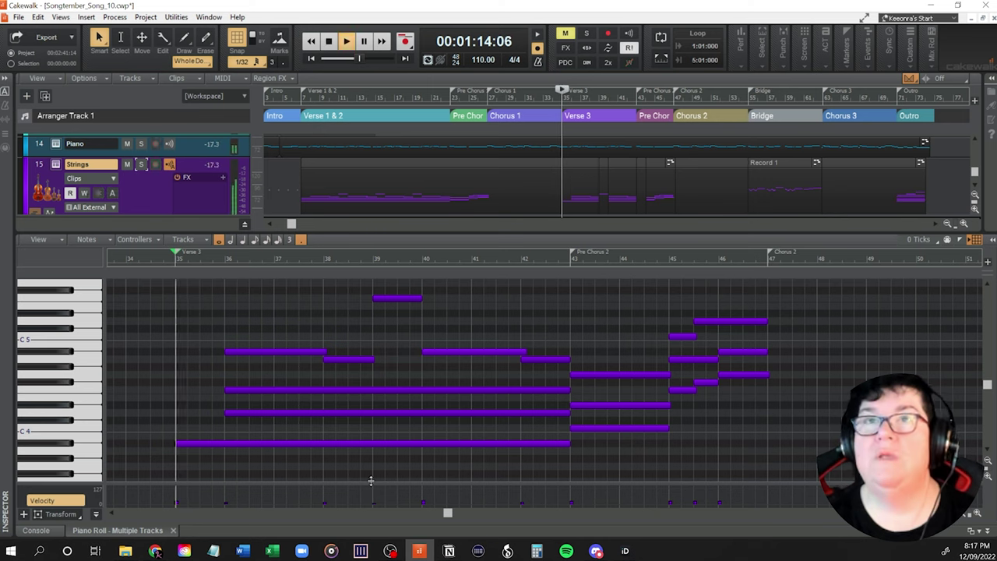
key(space)
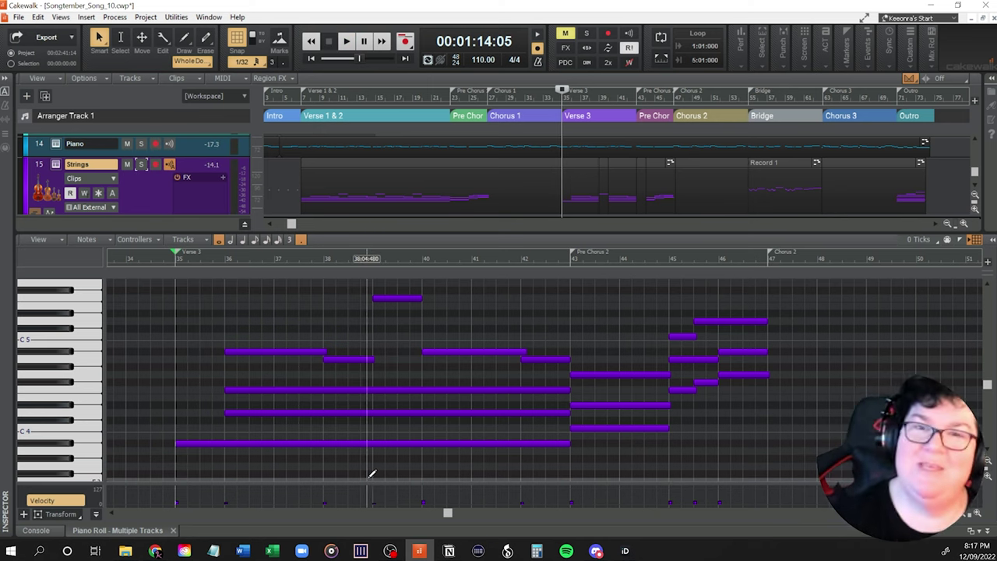
key(space)
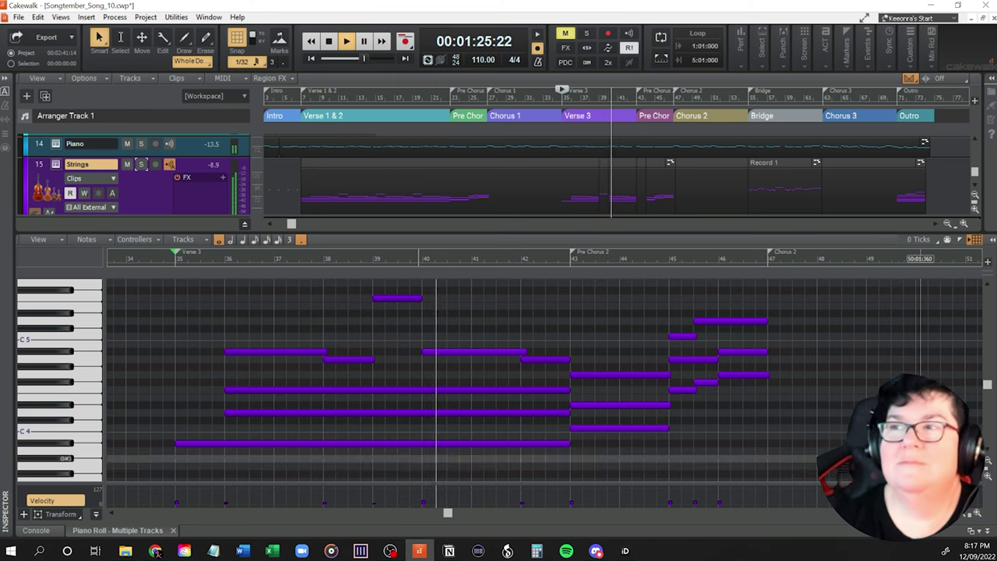
scroll(545, 382, up, 2)
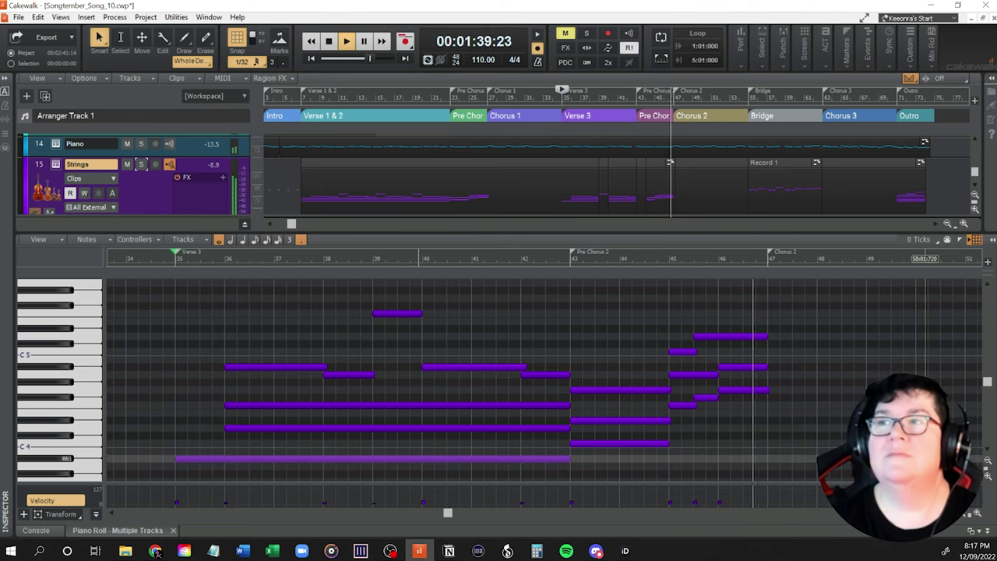
key(space)
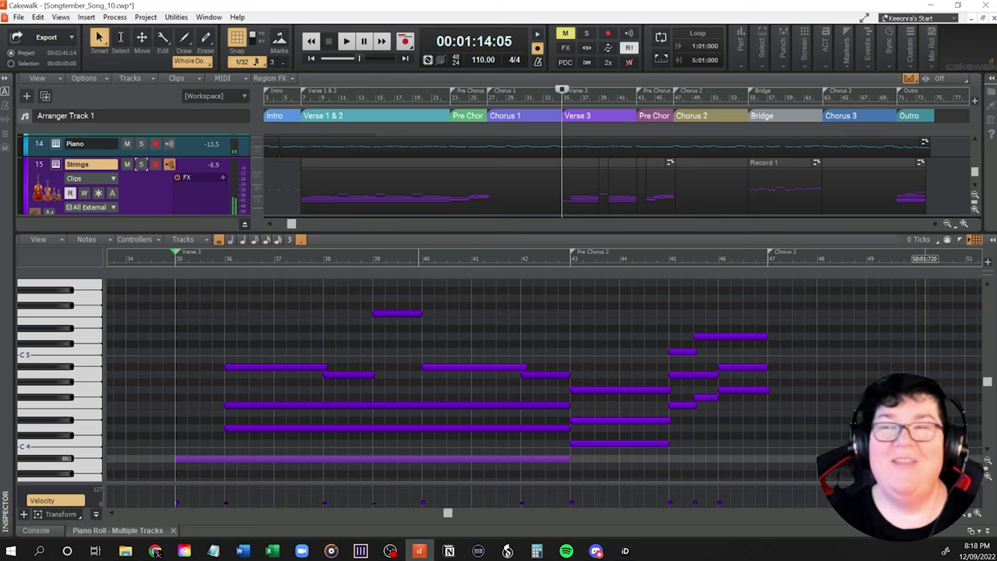
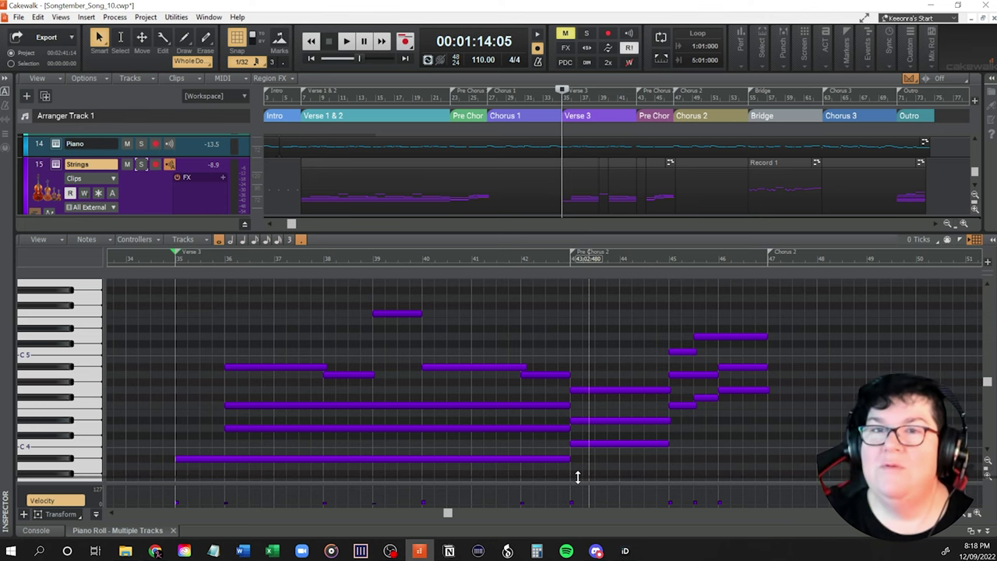
Collapse the Piano Roll to enlarge the track view and play the opening of the Bridge in the full mix.
key(d)
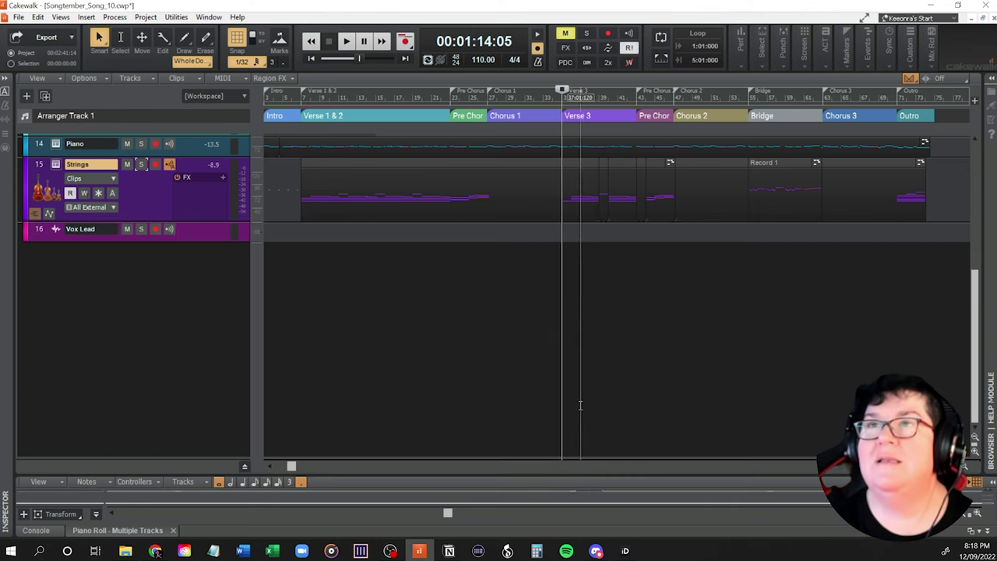
scroll(595, 418, up, 5)
scroll(595, 418, down, 4)
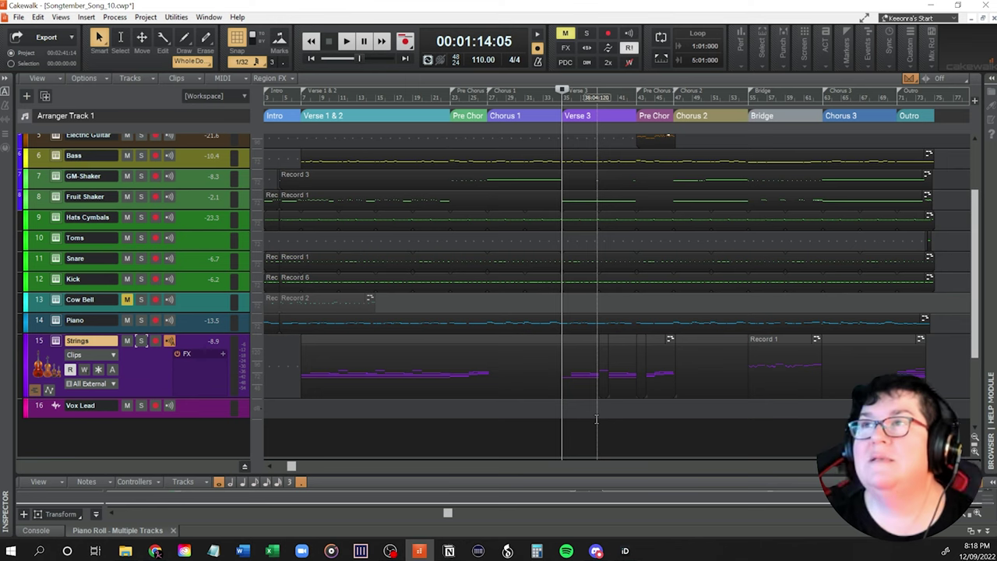
click(744, 364)
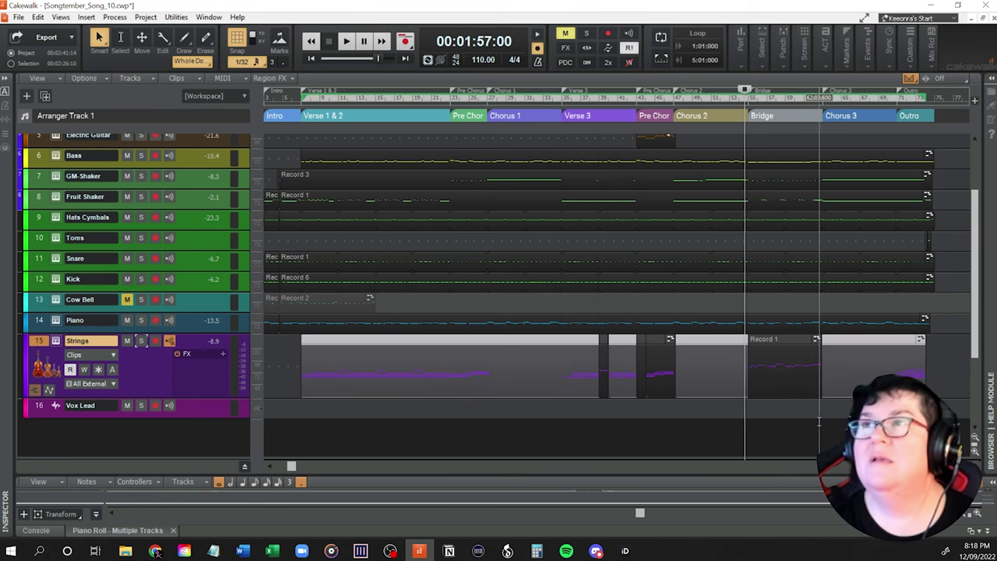
key(space)
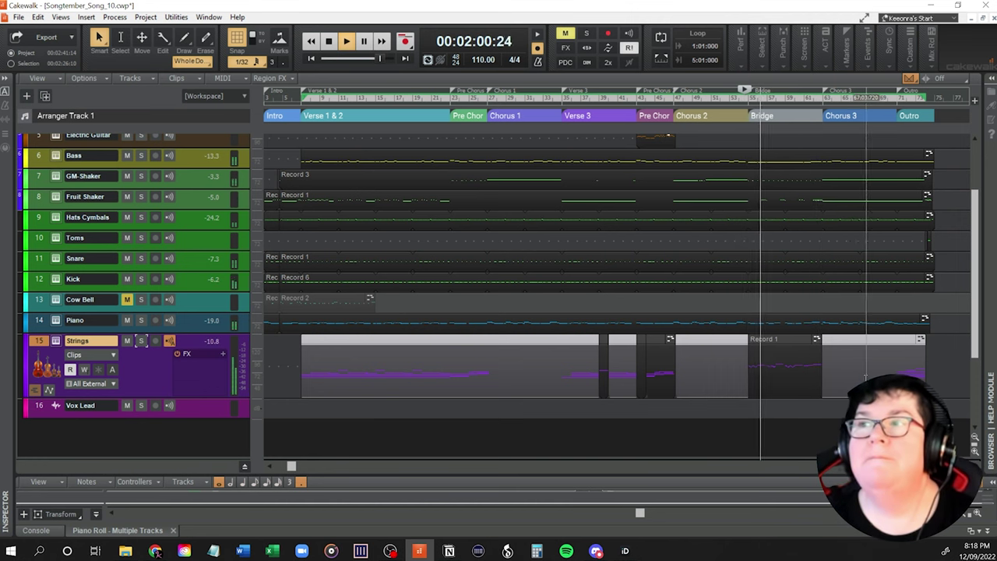
scroll(841, 378, up, 1)
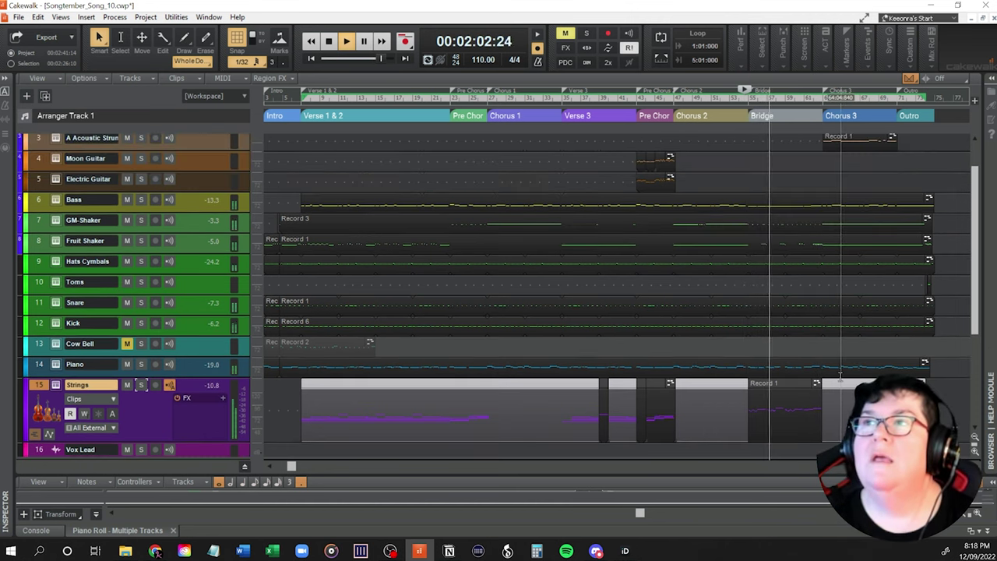
scroll(839, 376, down, 2)
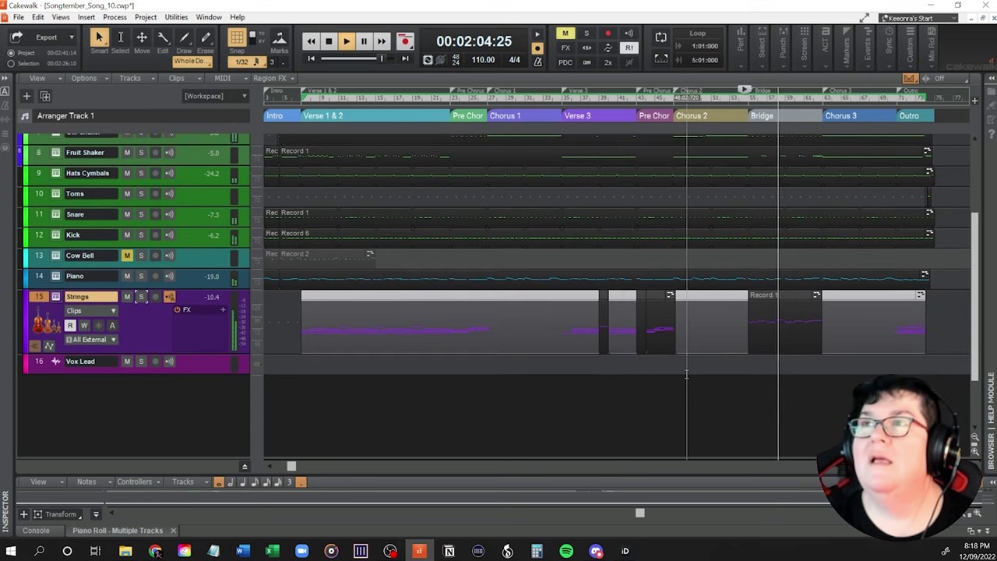
key(space)
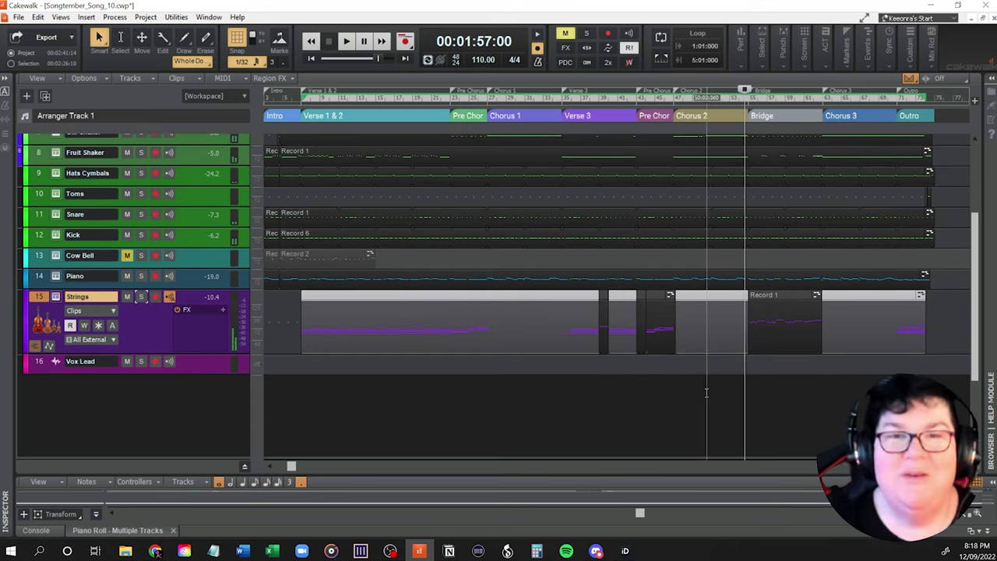
Play the full mix from just before measure 43 to hear the guitars and Strings in Pre Chorus 2.
scroll(717, 362, up, 3)
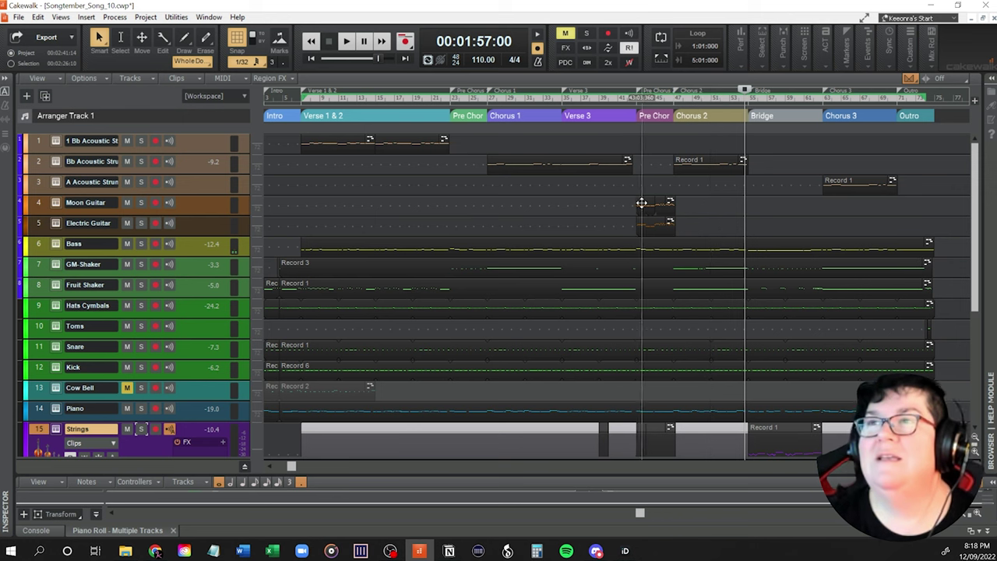
click(707, 299)
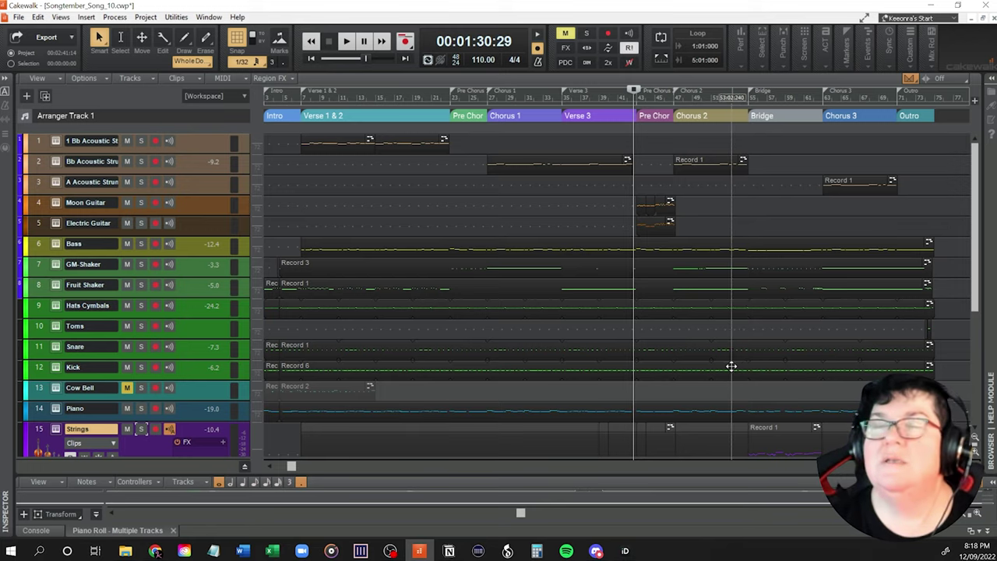
key(space)
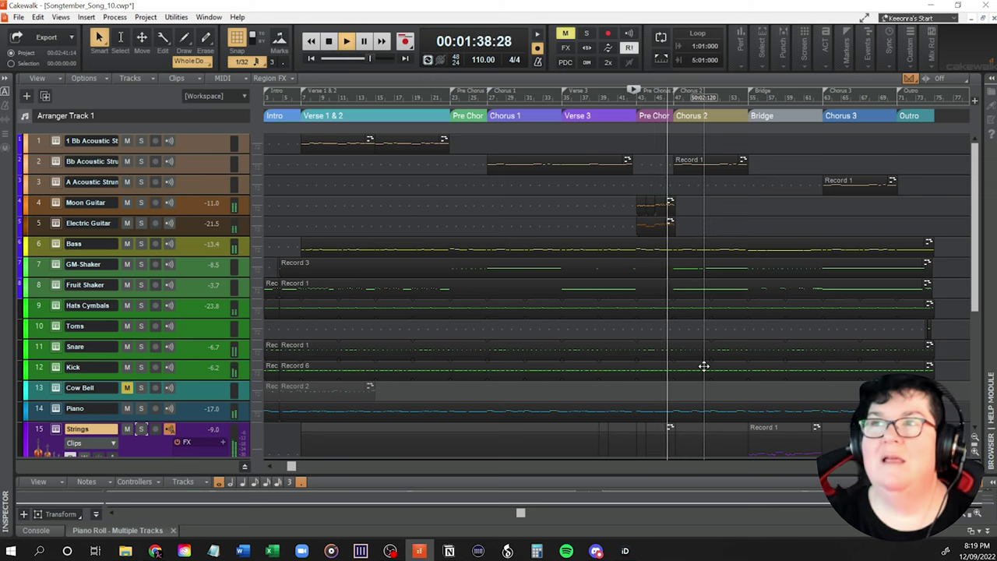
key(space)
Replay the Bridge from just before measure 55 and listen to the Strings up to the start of Chorus 3.
scroll(703, 364, down, 3)
click(743, 340)
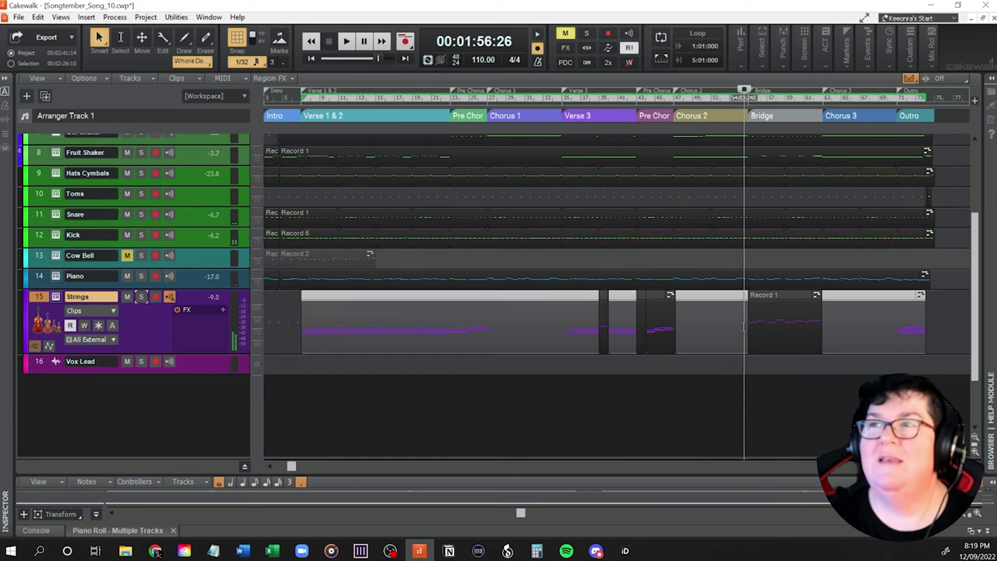
key(space)
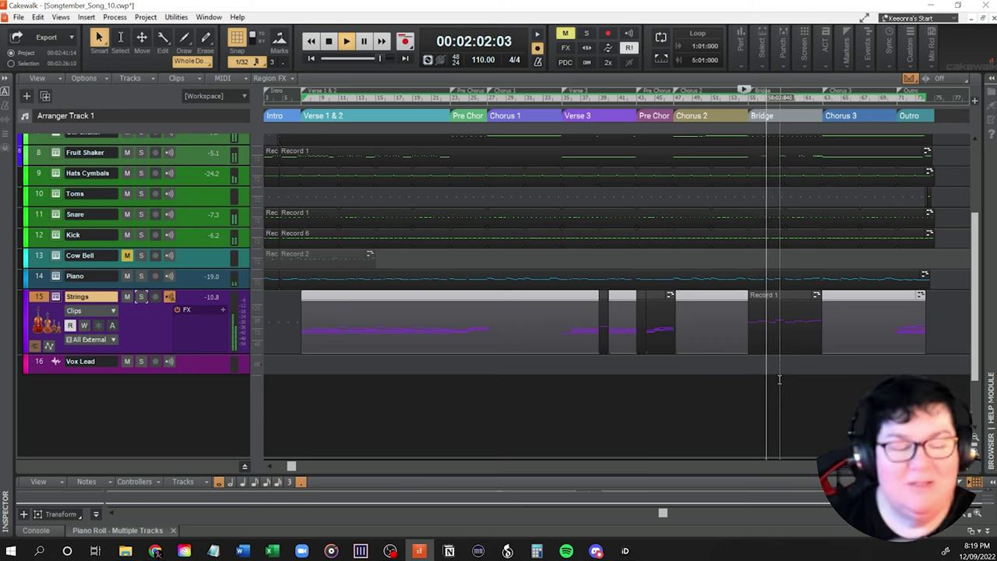
key(space)
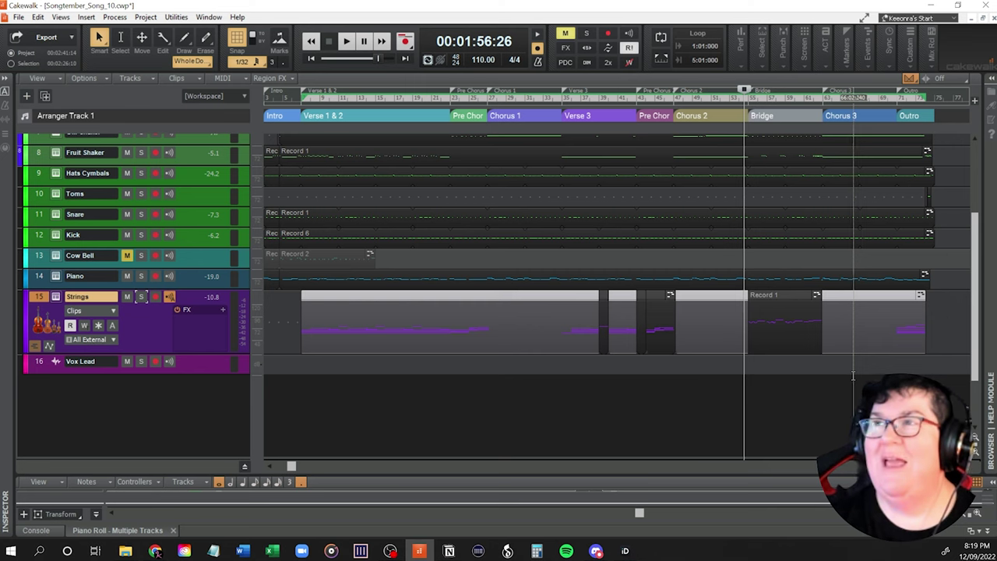
key(space)
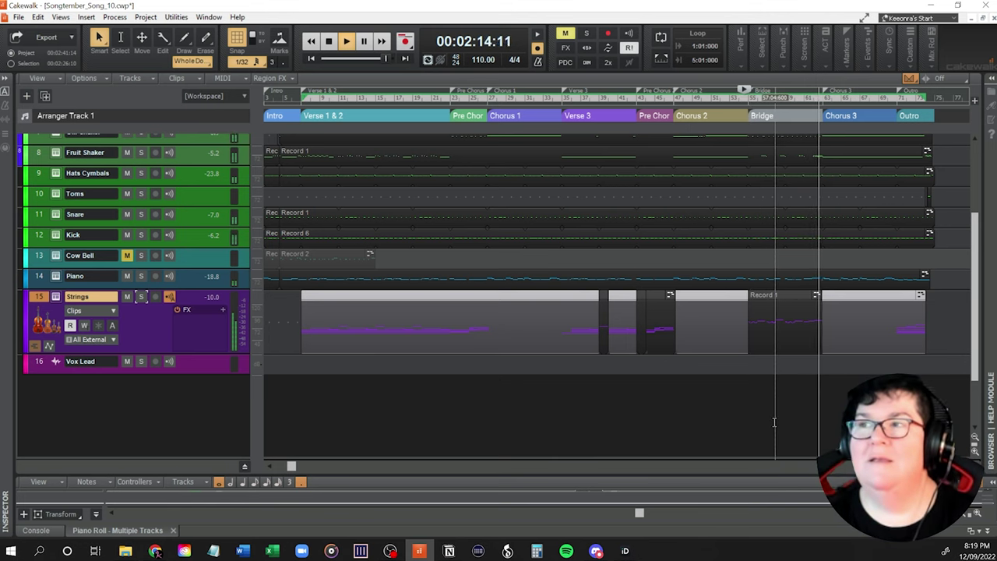
key(space)
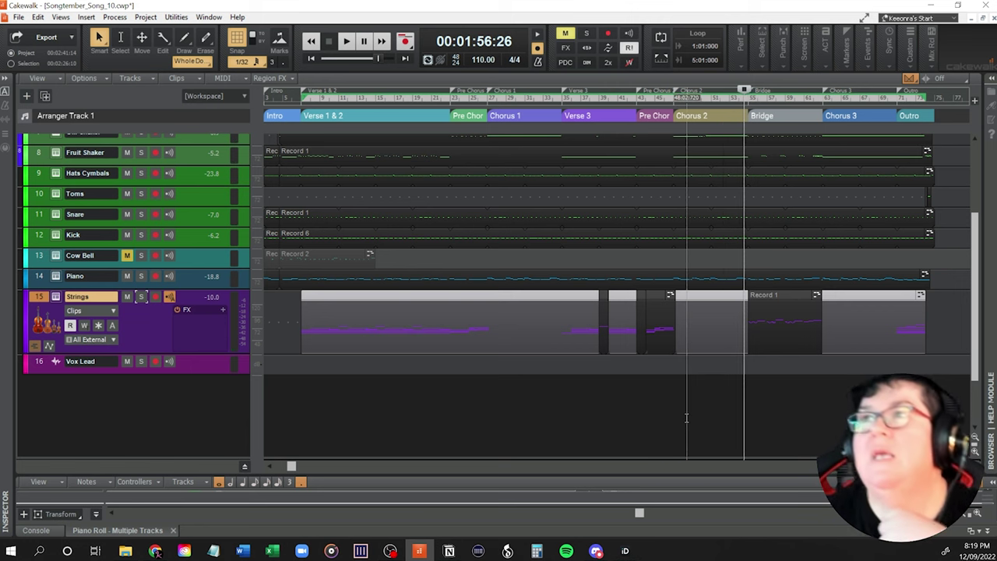
scroll(686, 413, up, 3)
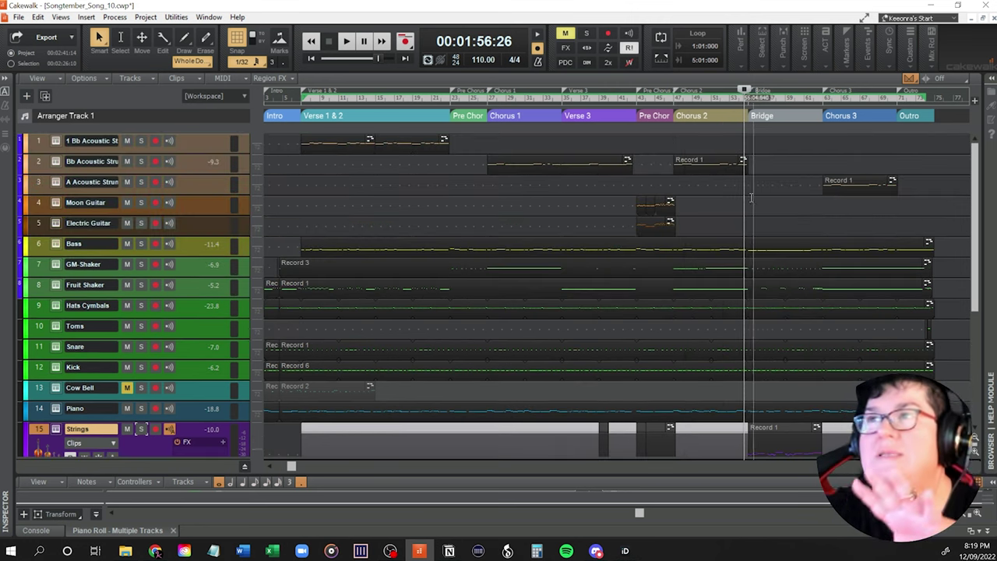
click(635, 217)
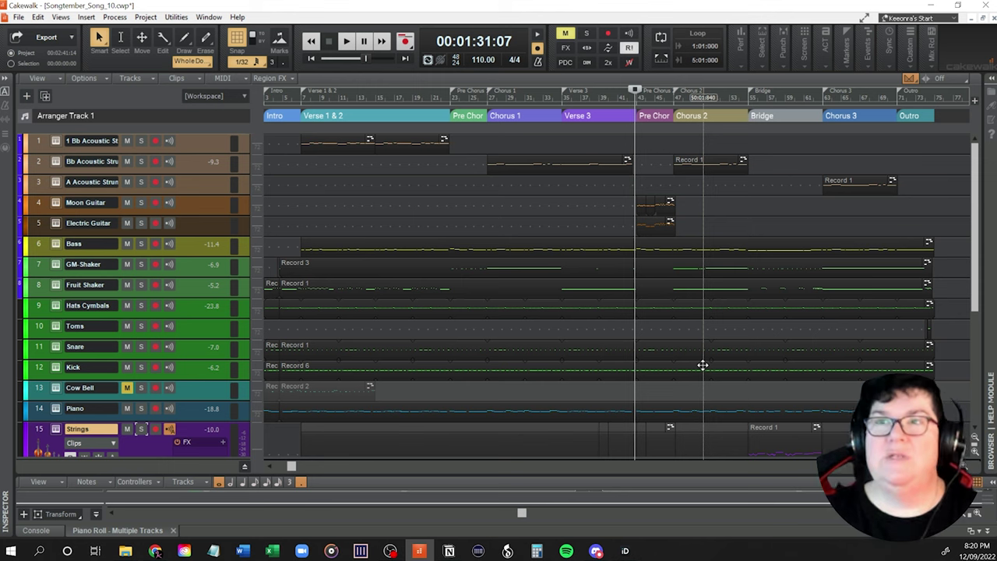
scroll(694, 363, down, 6)
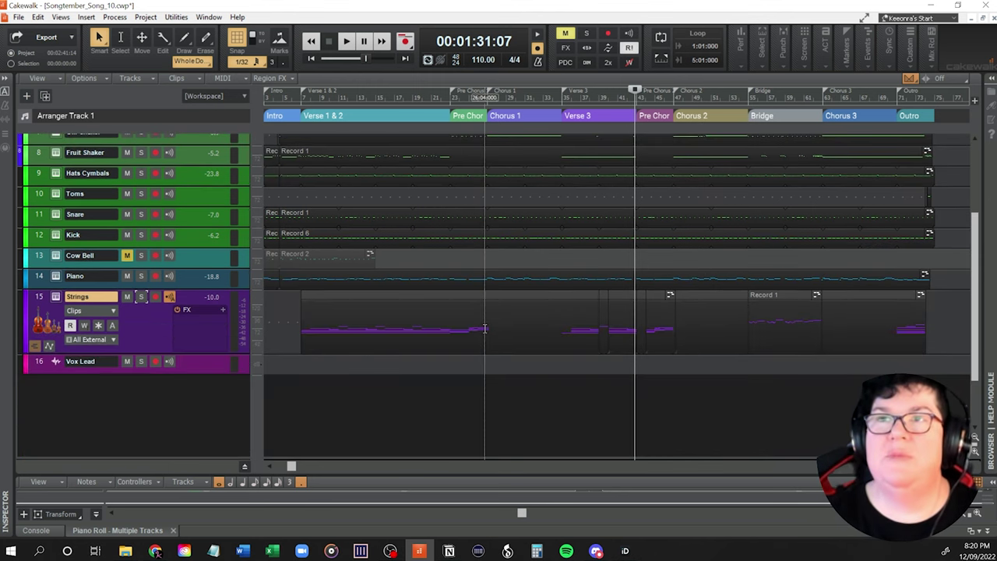
scroll(485, 328, up, 4)
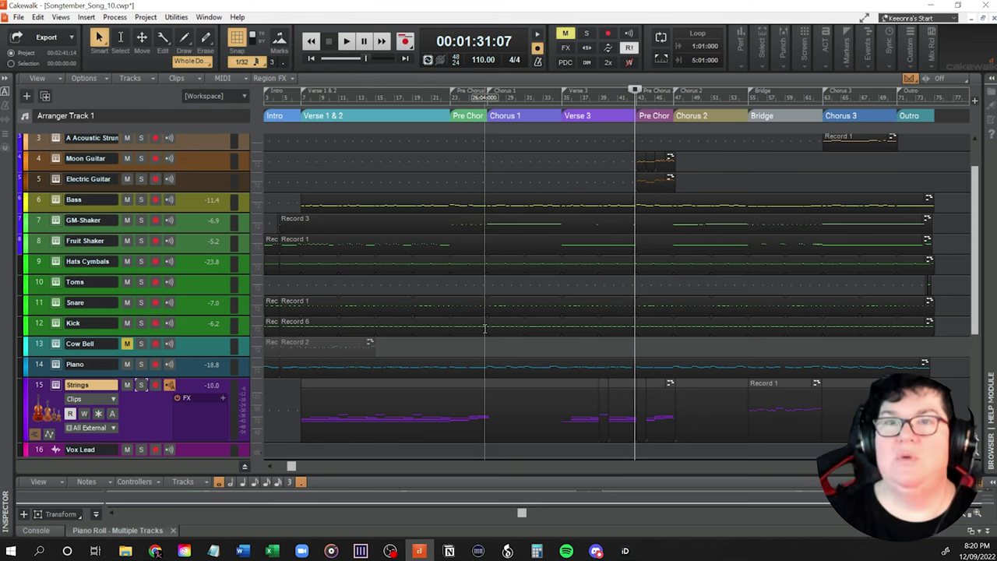
scroll(478, 333, down, 7)
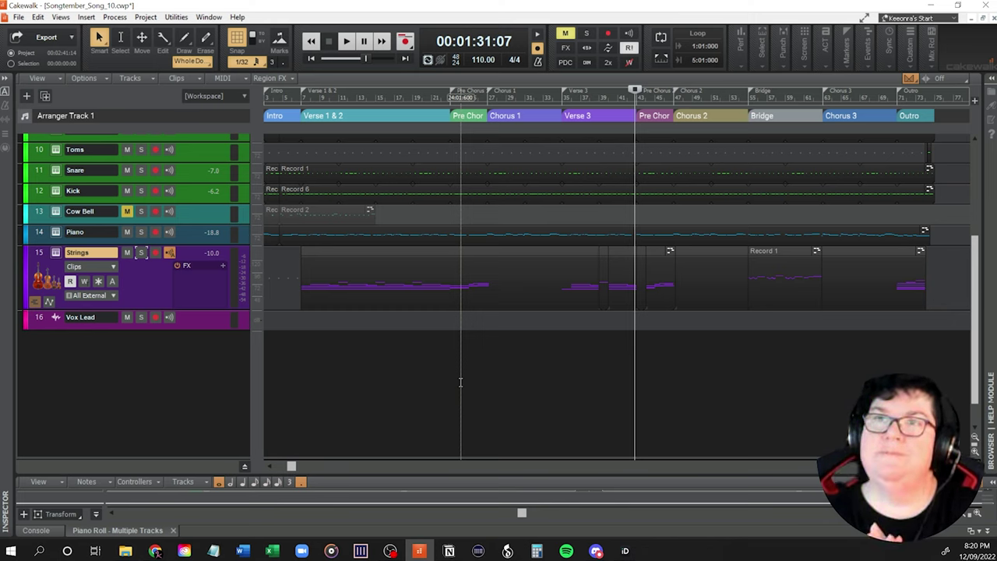
scroll(442, 381, up, 5)
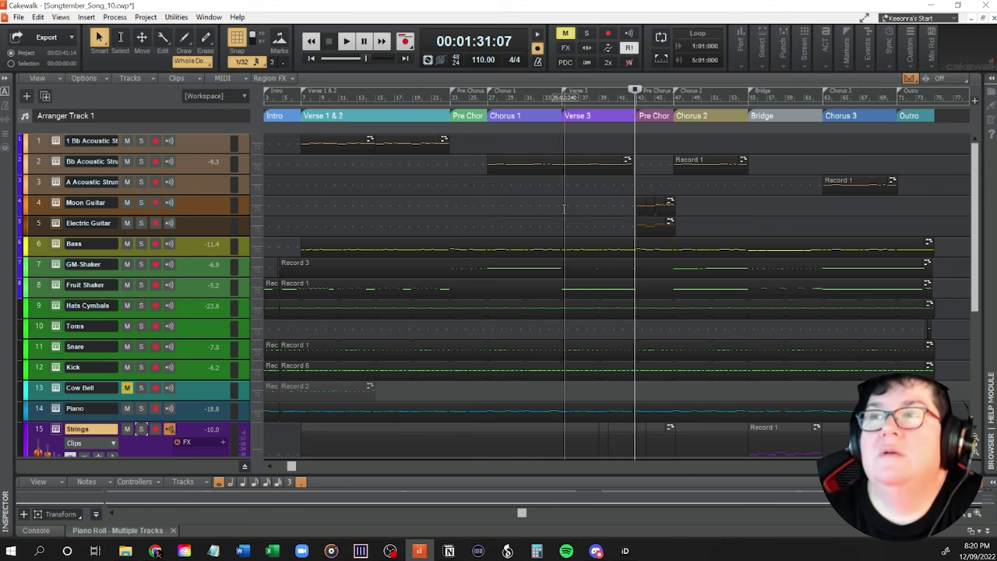
Play the full mix from the start of Pre Chorus 1 and place the playhead near measure 21, before that section.
click(448, 201)
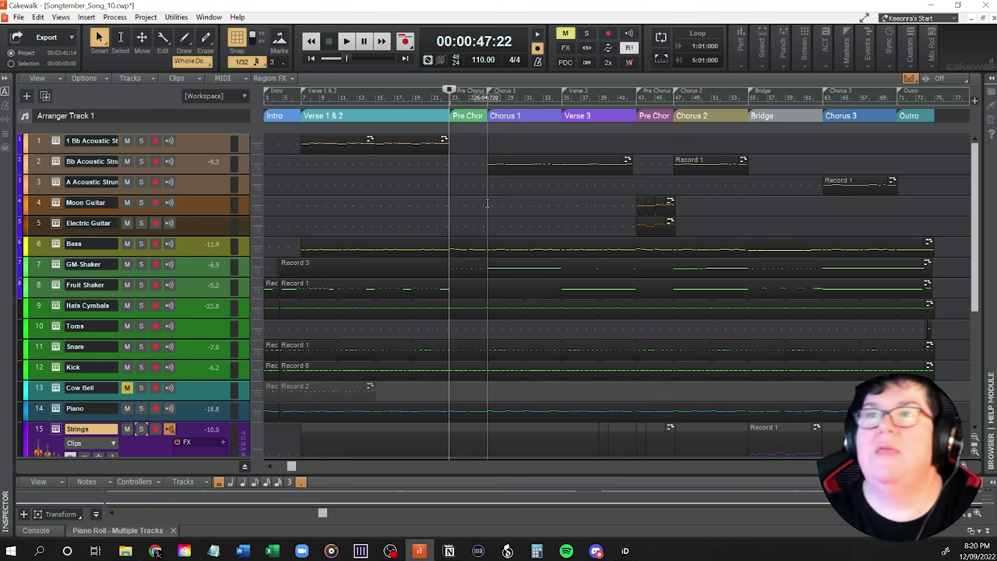
key(space)
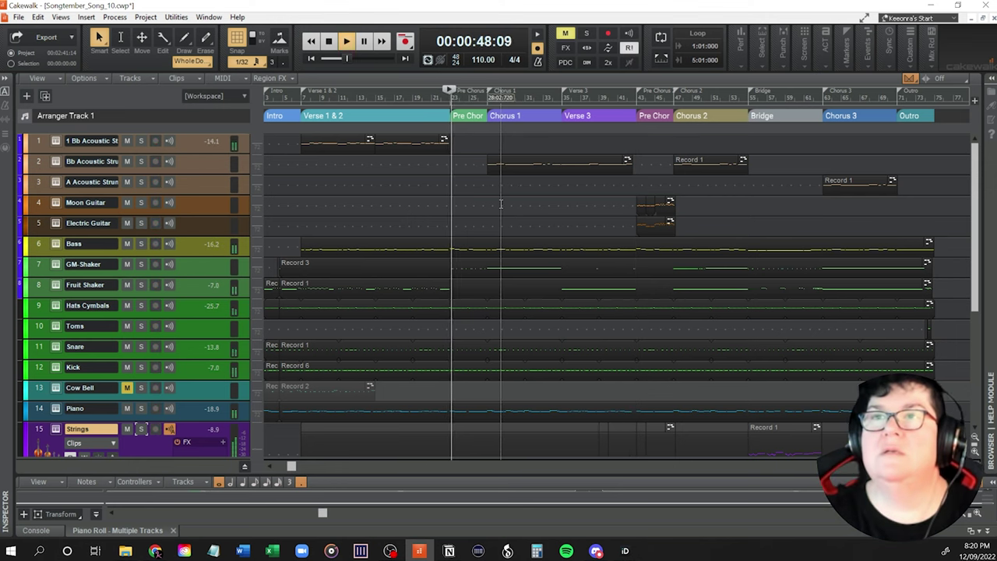
scroll(568, 220, down, 2)
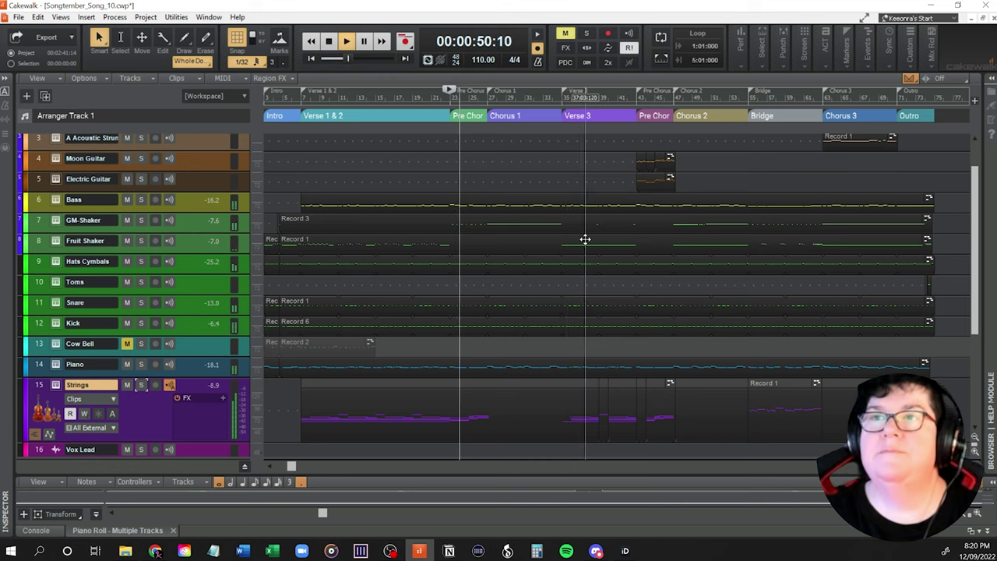
scroll(583, 243, up, 2)
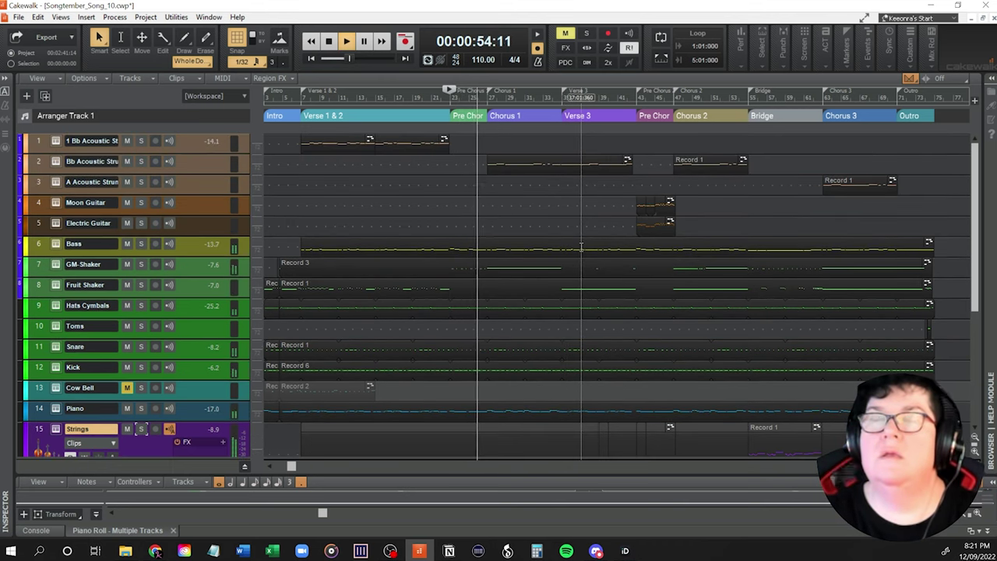
key(space)
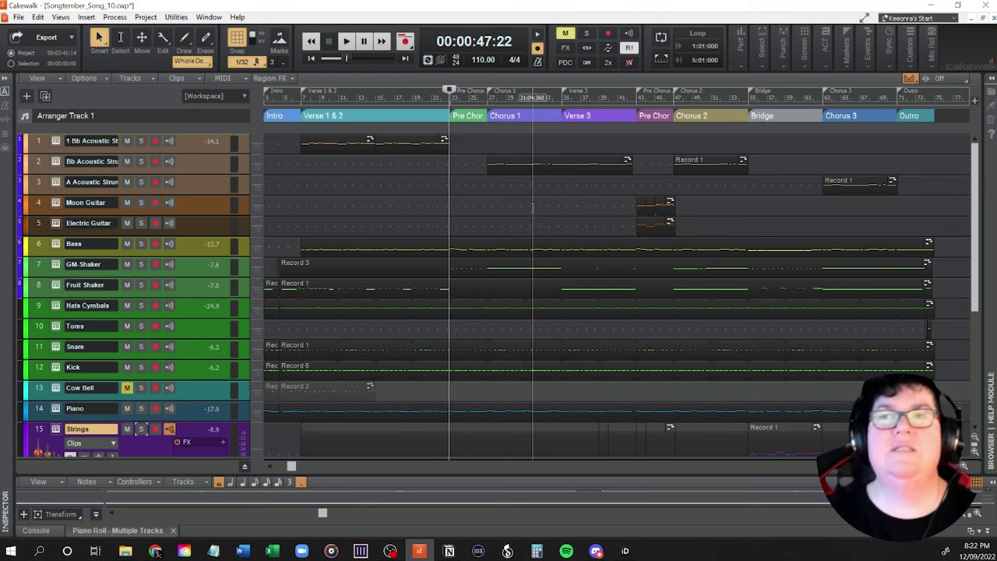
click(434, 175)
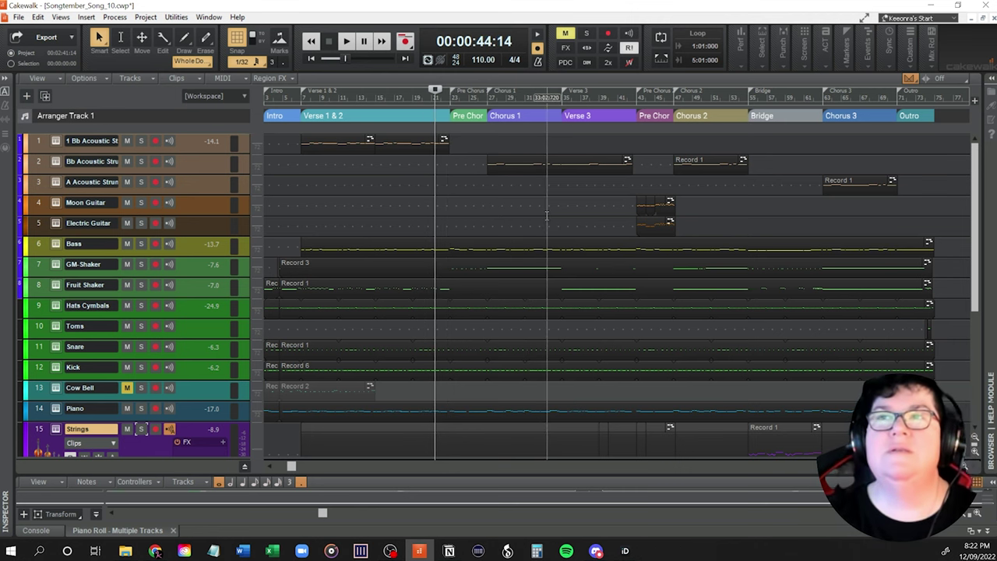
Play the full mix twice from near measure 21 to hear how the Strings lead through Pre Chorus 1.
key(space)
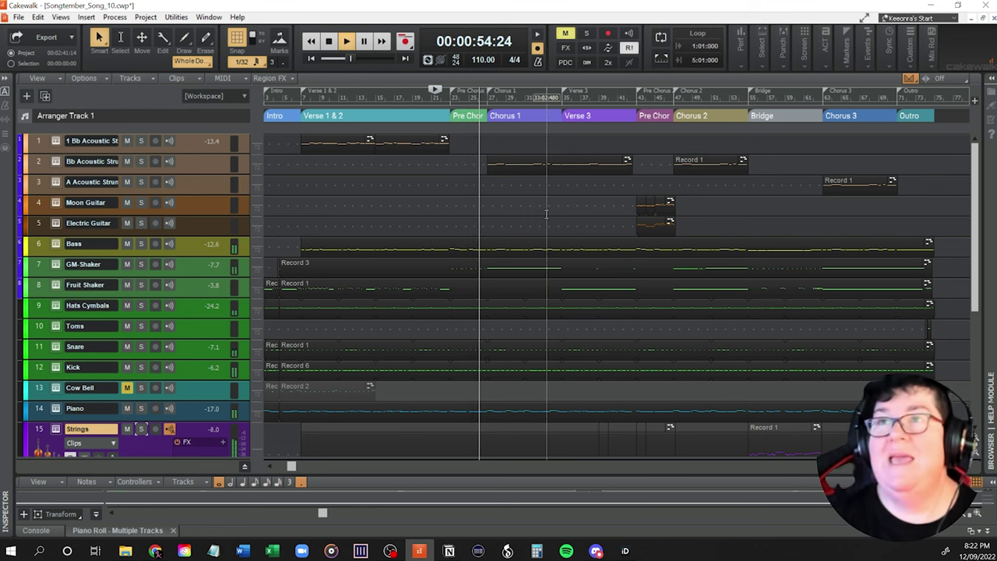
key(space)
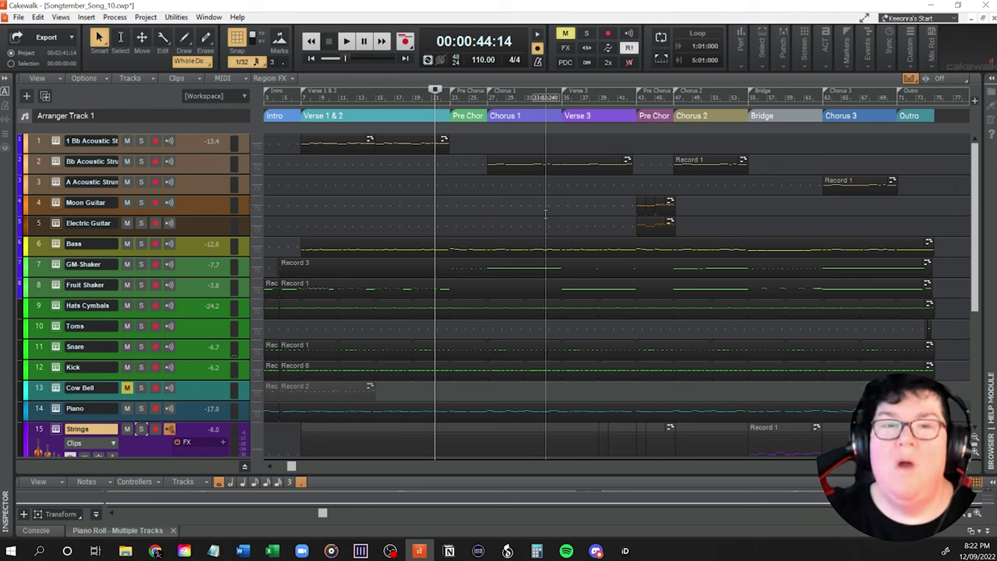
key(space)
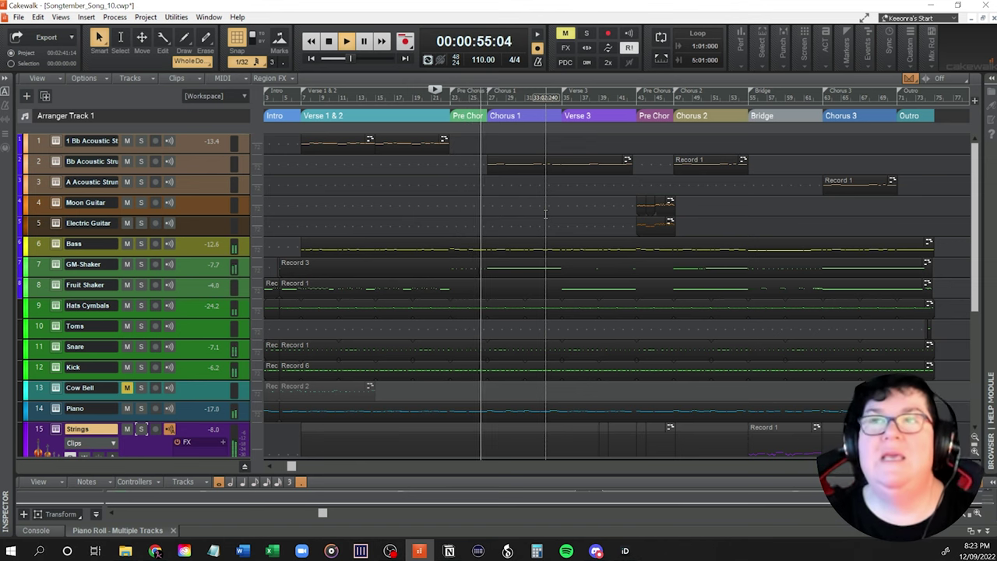
key(space)
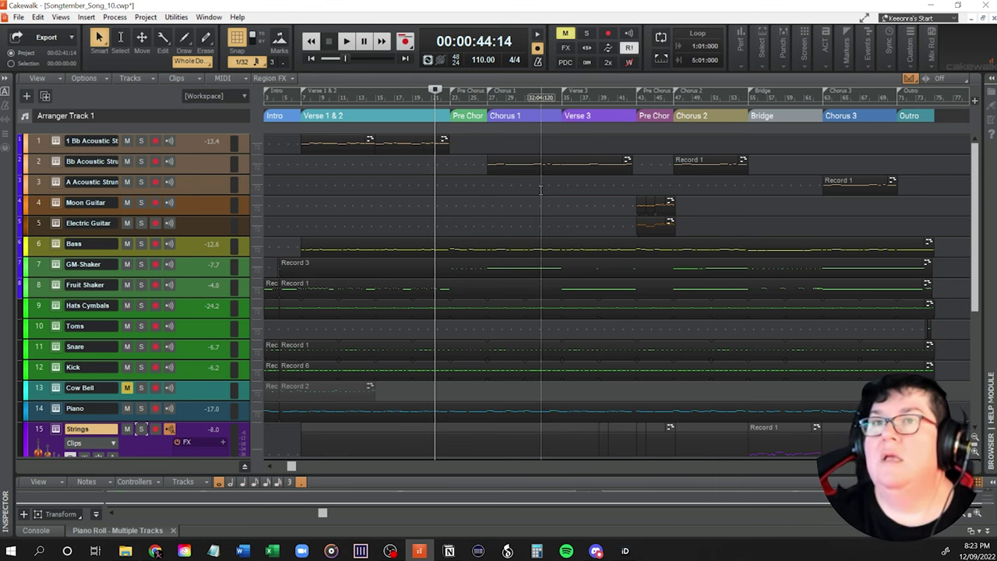
Shrink the Piano Roll further to enlarge the track view, showing the Strings track and the arrangement from measure 1.
scroll(496, 335, down, 3)
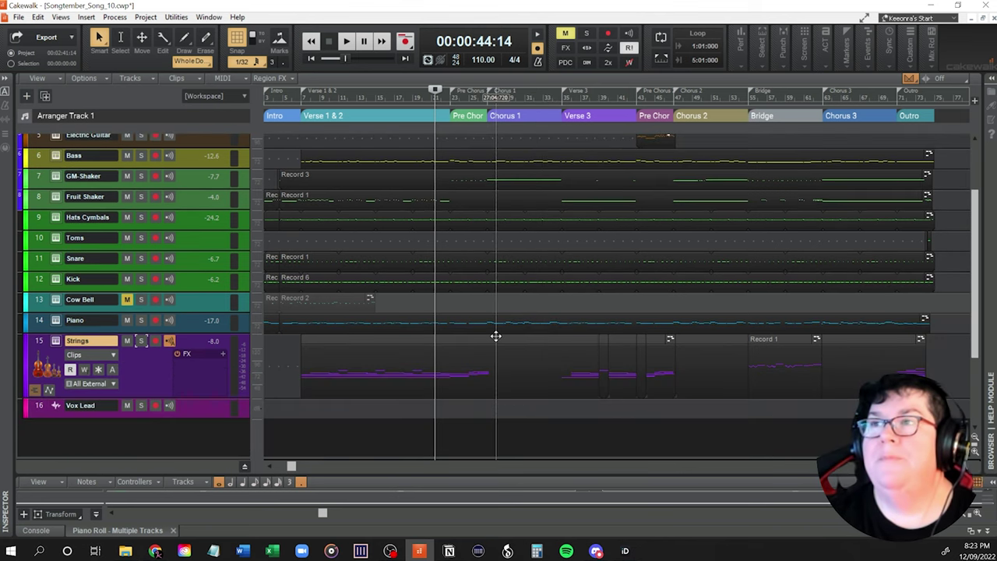
scroll(496, 335, up, 2)
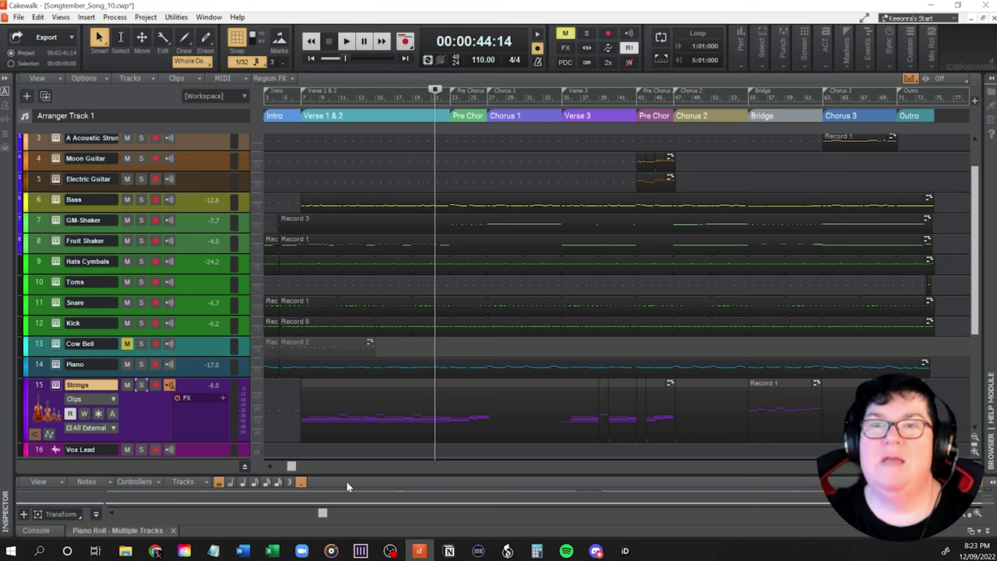
drag(357, 473, 355, 502)
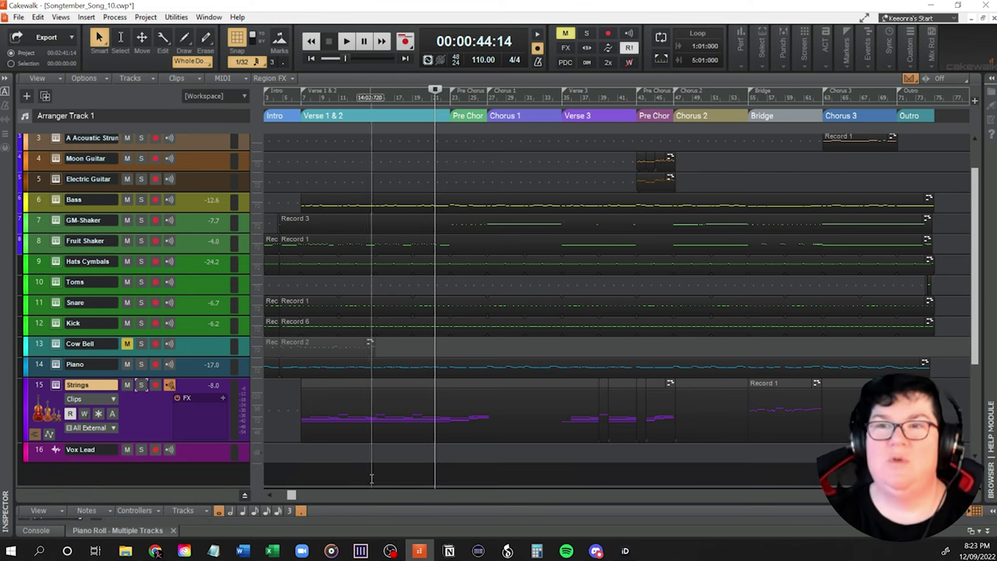
drag(287, 497, 272, 494)
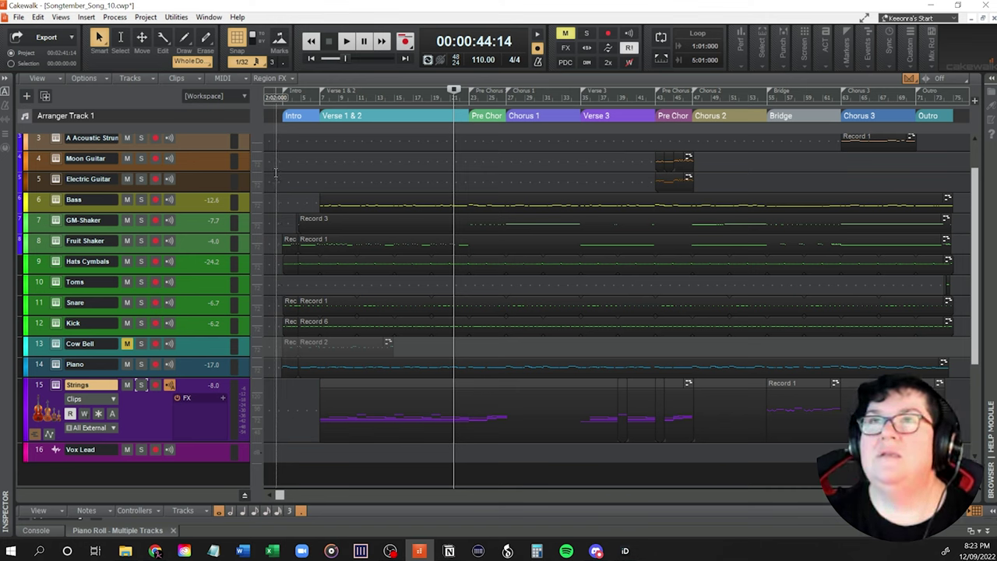
Return the playhead to just before the Intro and play the full mix from there, looking over all the tracks.
key(w)
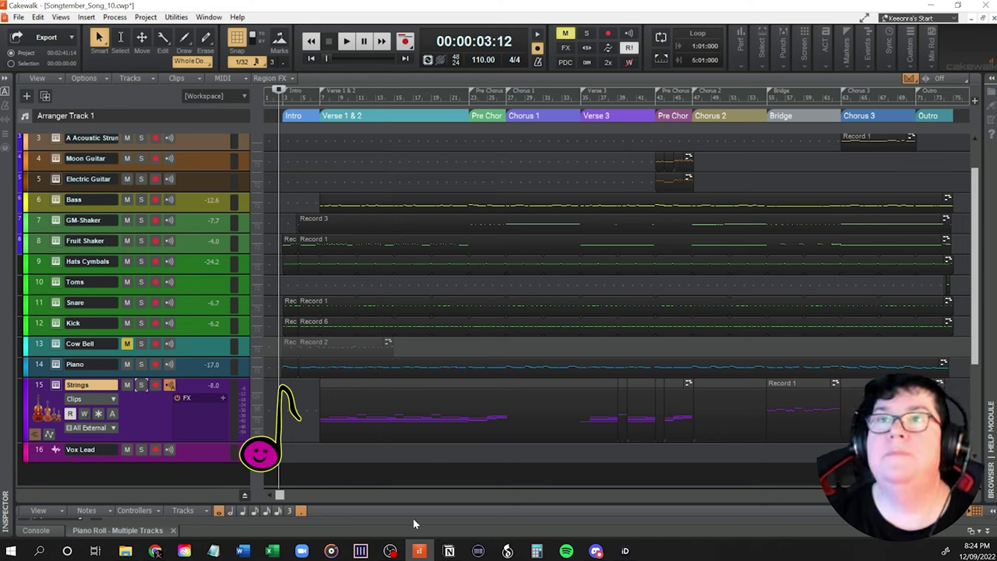
key(space)
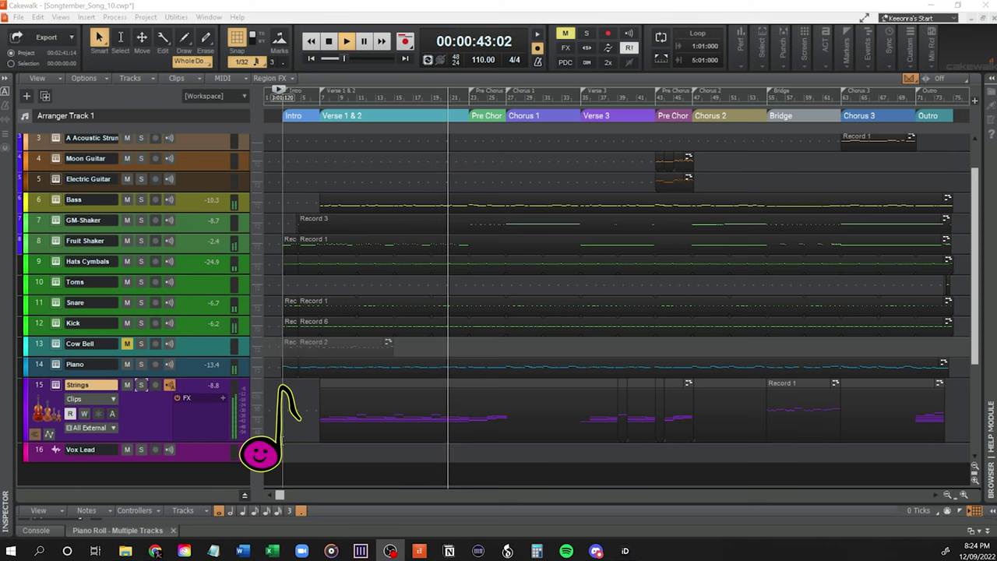
scroll(202, 444, up, 2)
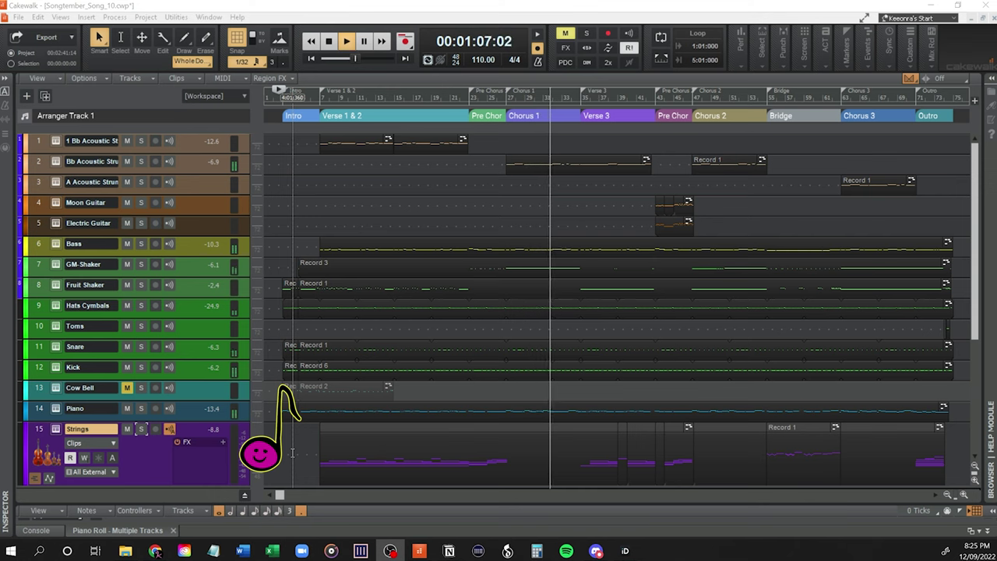
scroll(292, 453, down, 2)
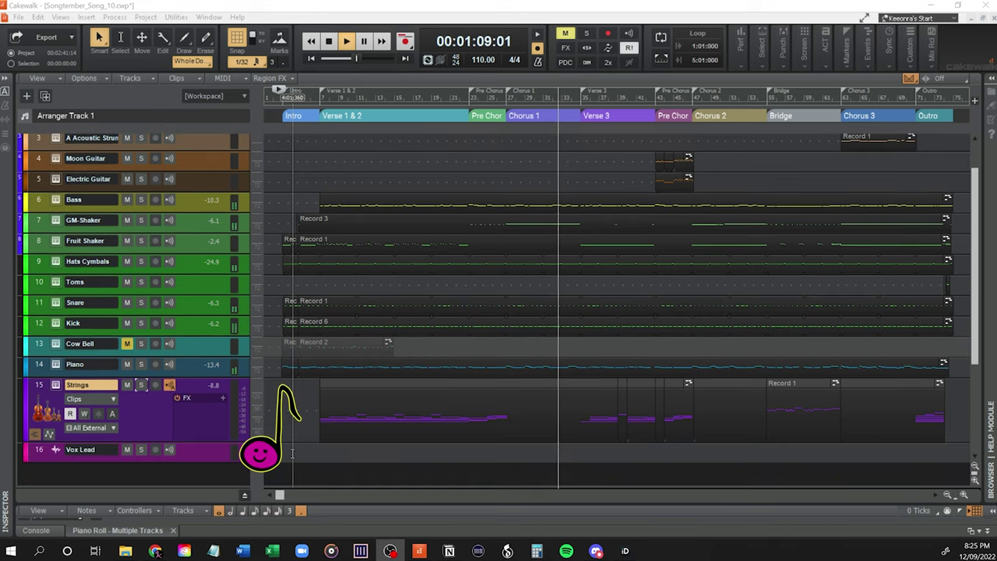
scroll(293, 453, up, 2)
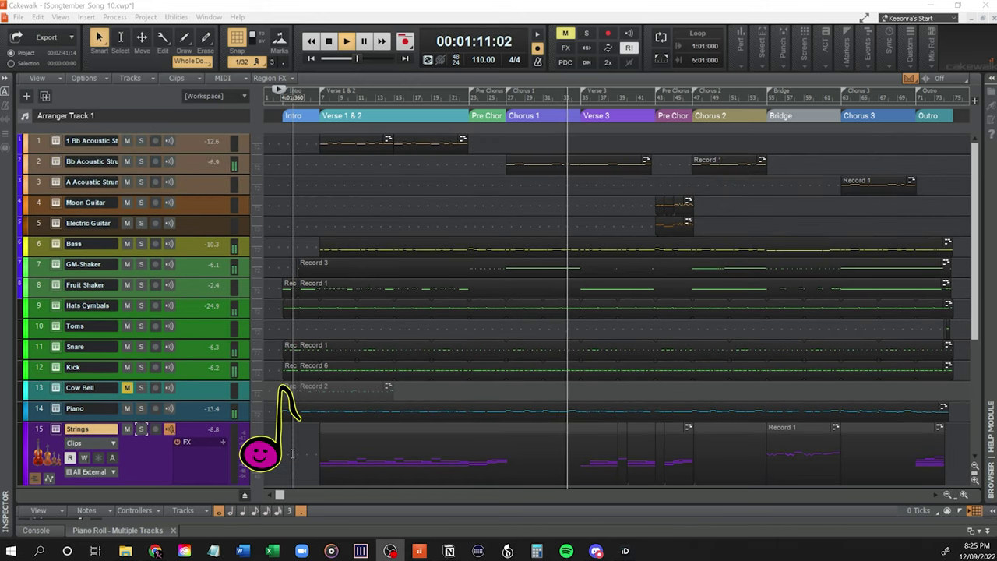